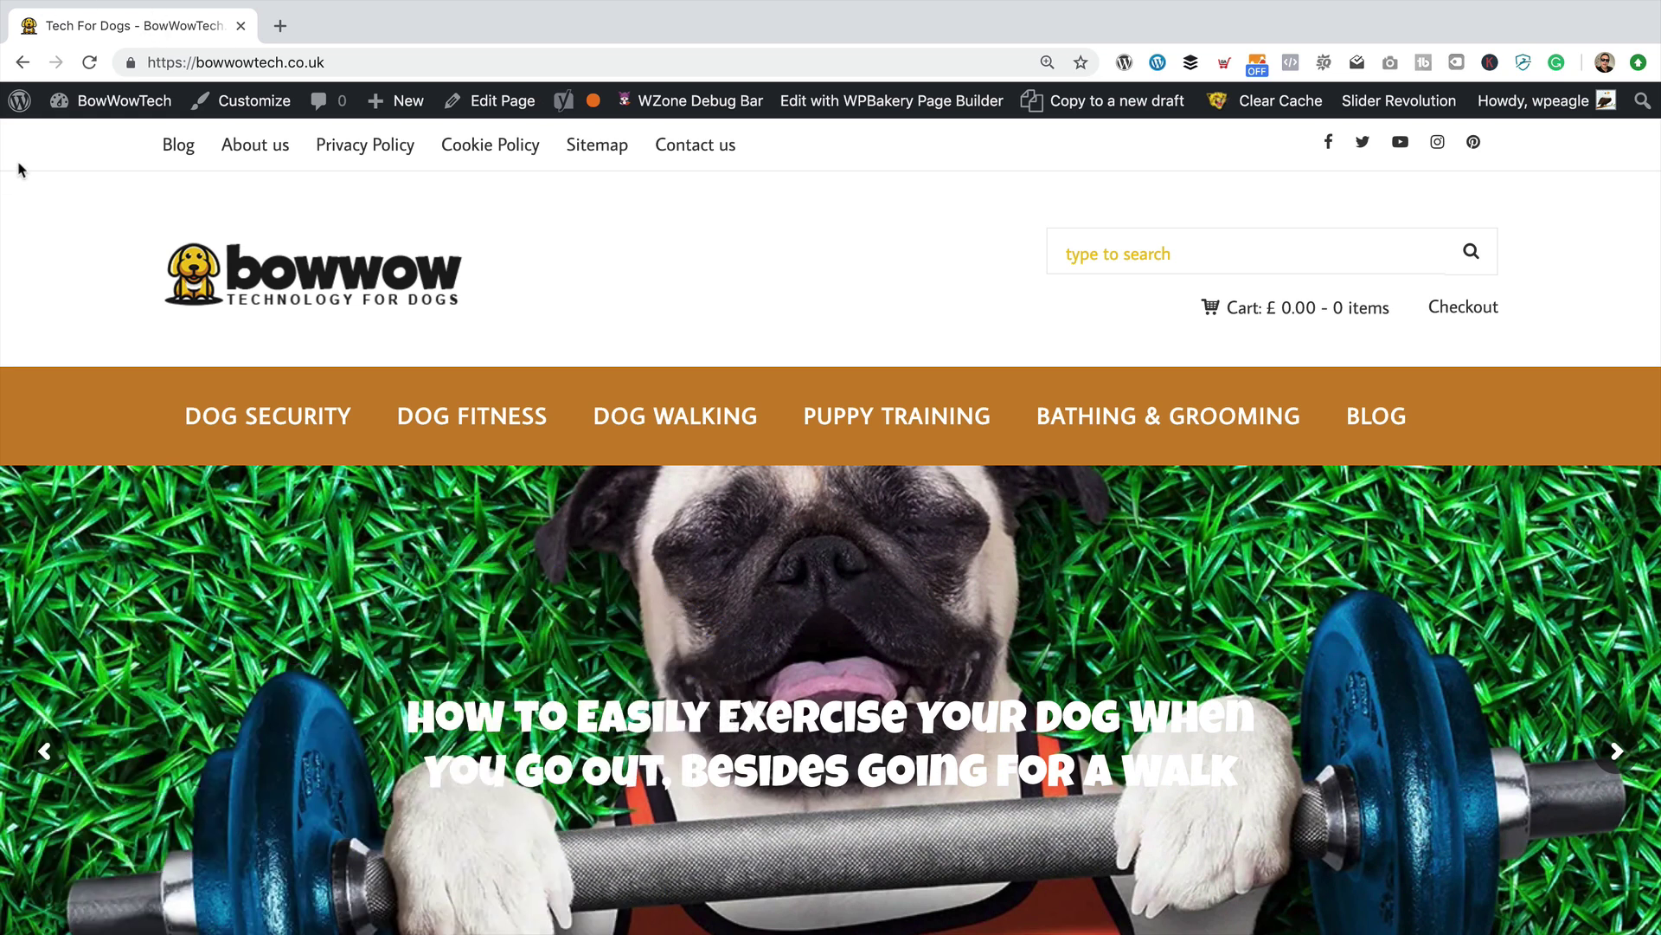
Step: From the dashboard, go to Add New plugins and search the directory for 'maintenance'
mouse_move(148, 113)
click(122, 147)
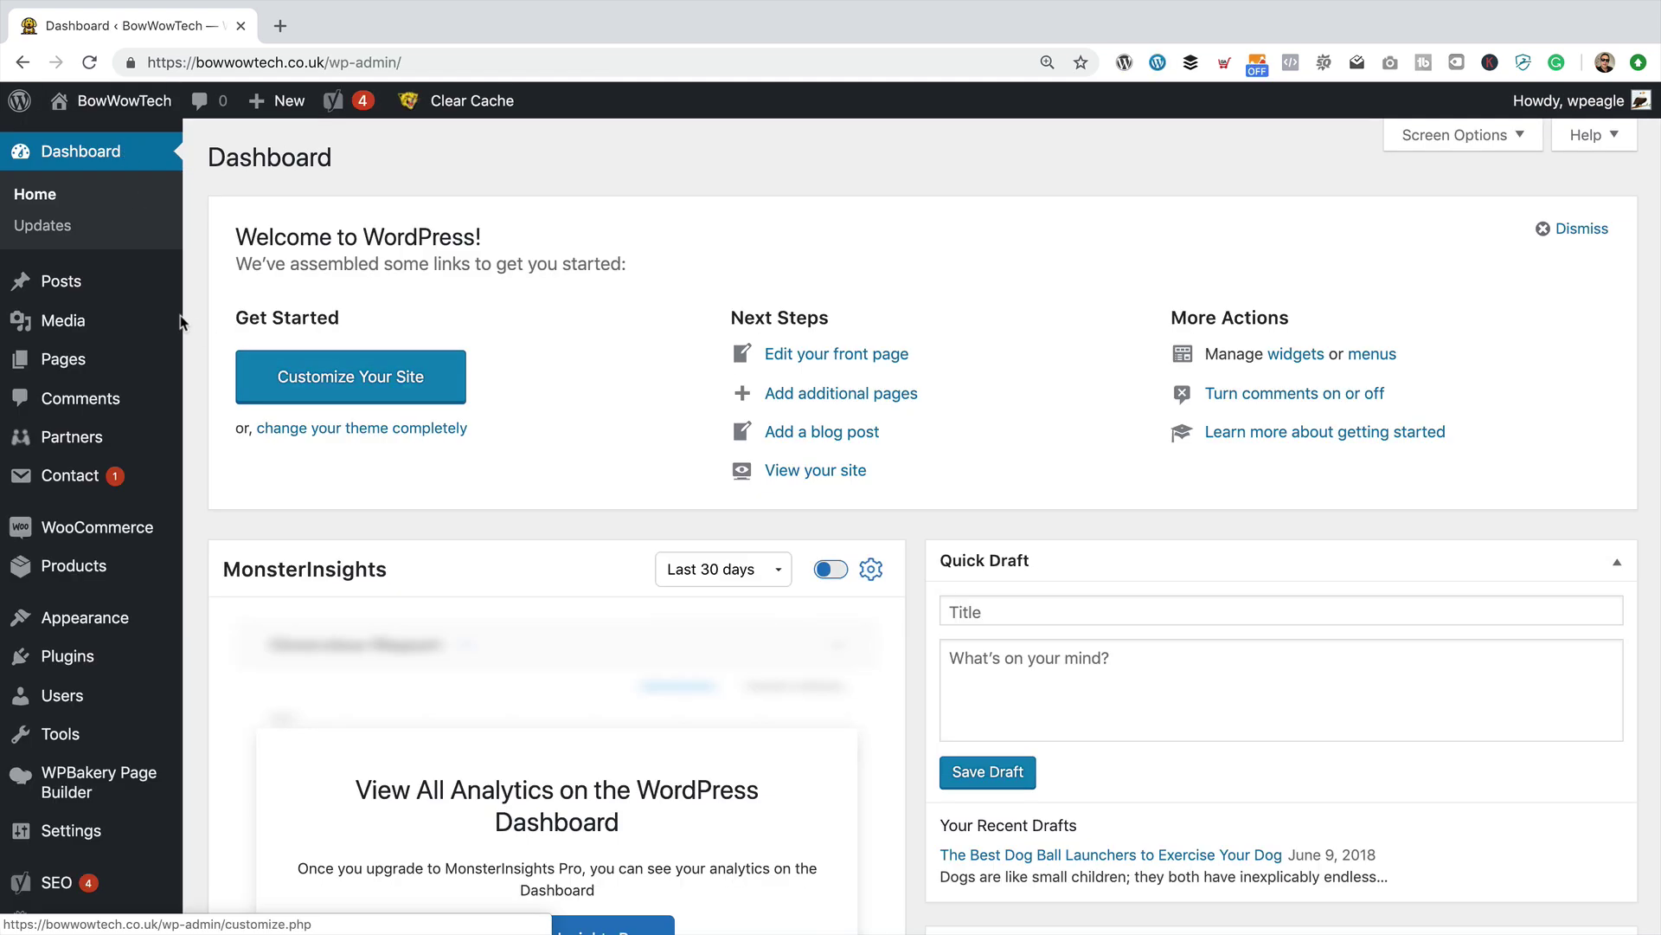
mouse_move(164, 679)
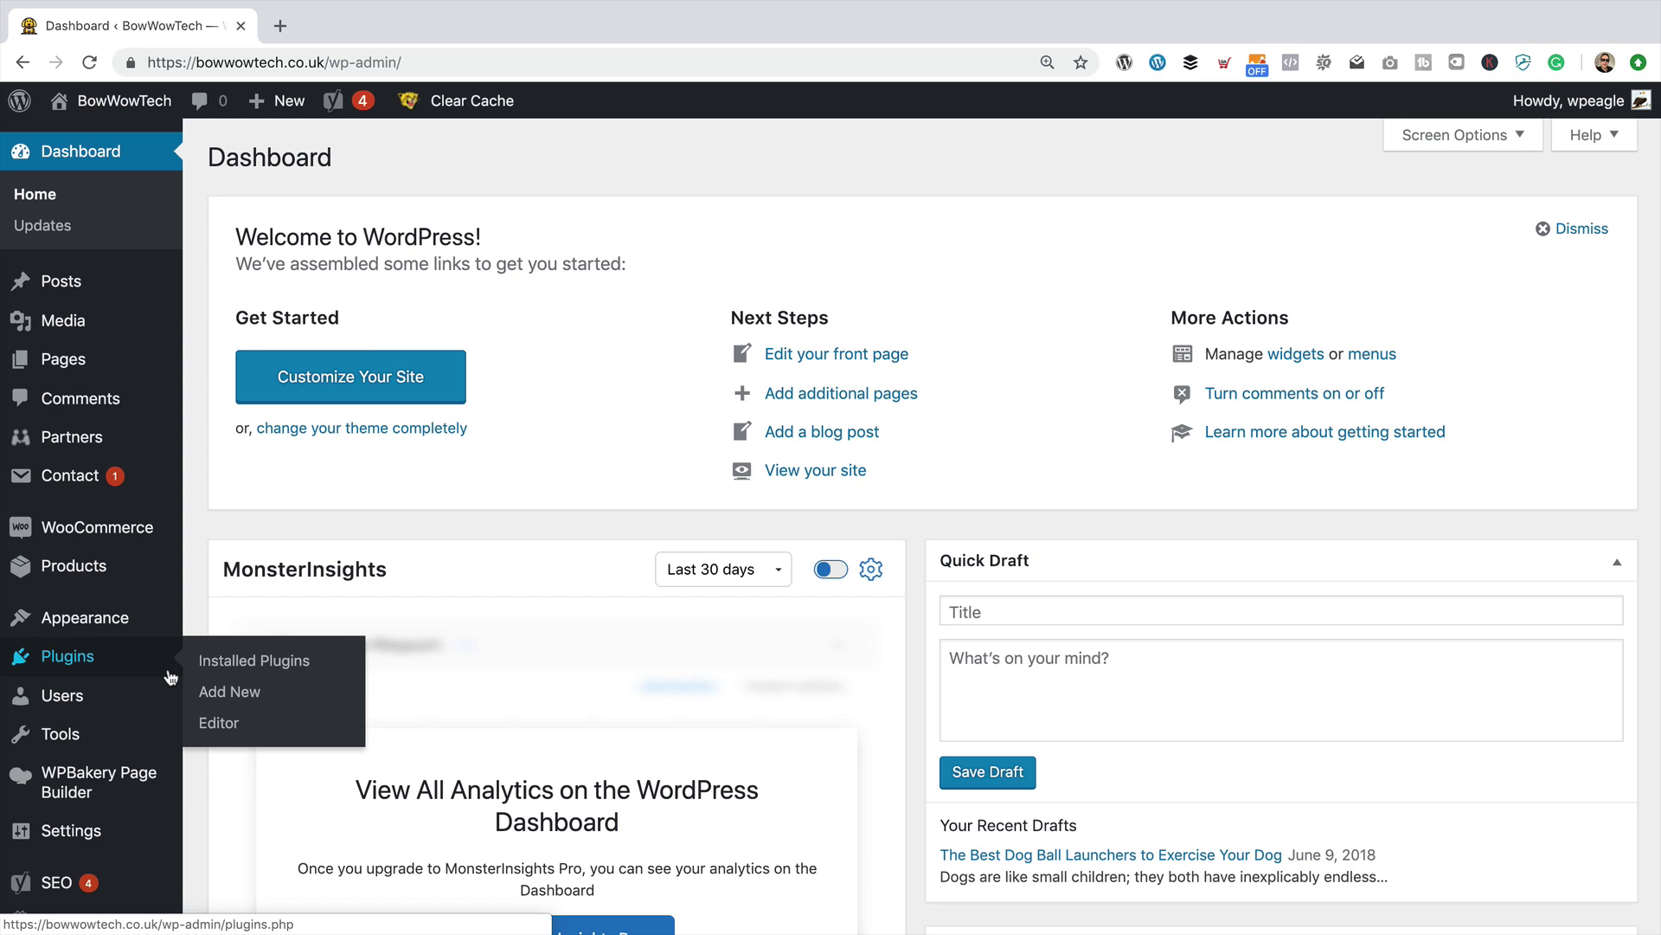
click(269, 697)
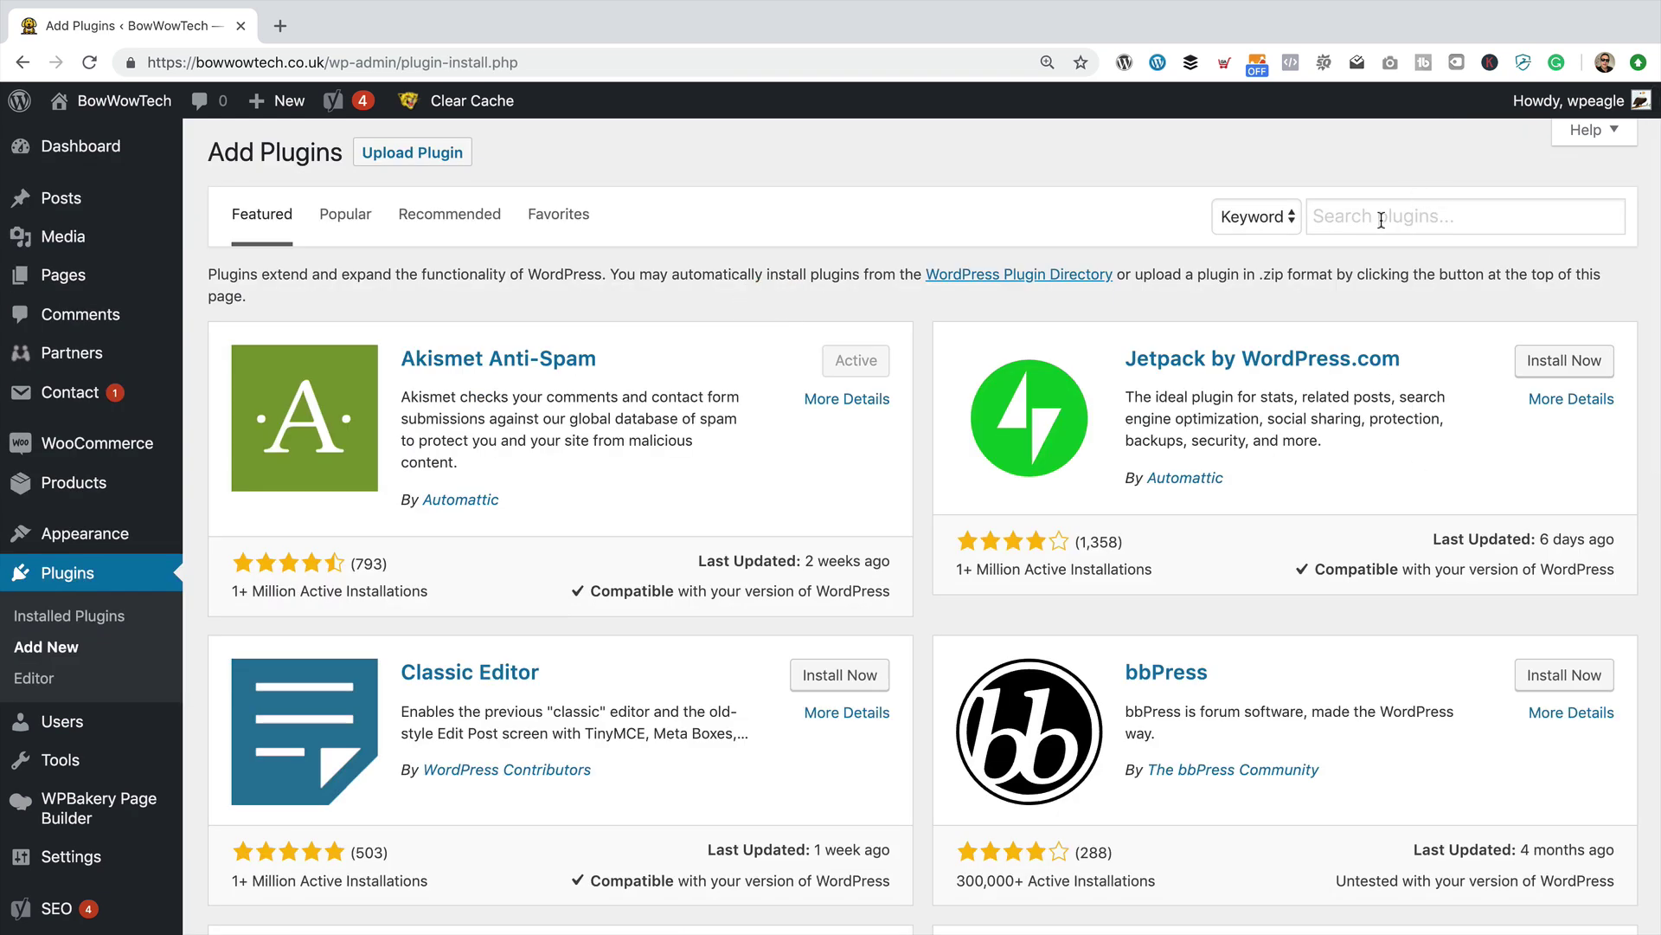
click(1381, 218)
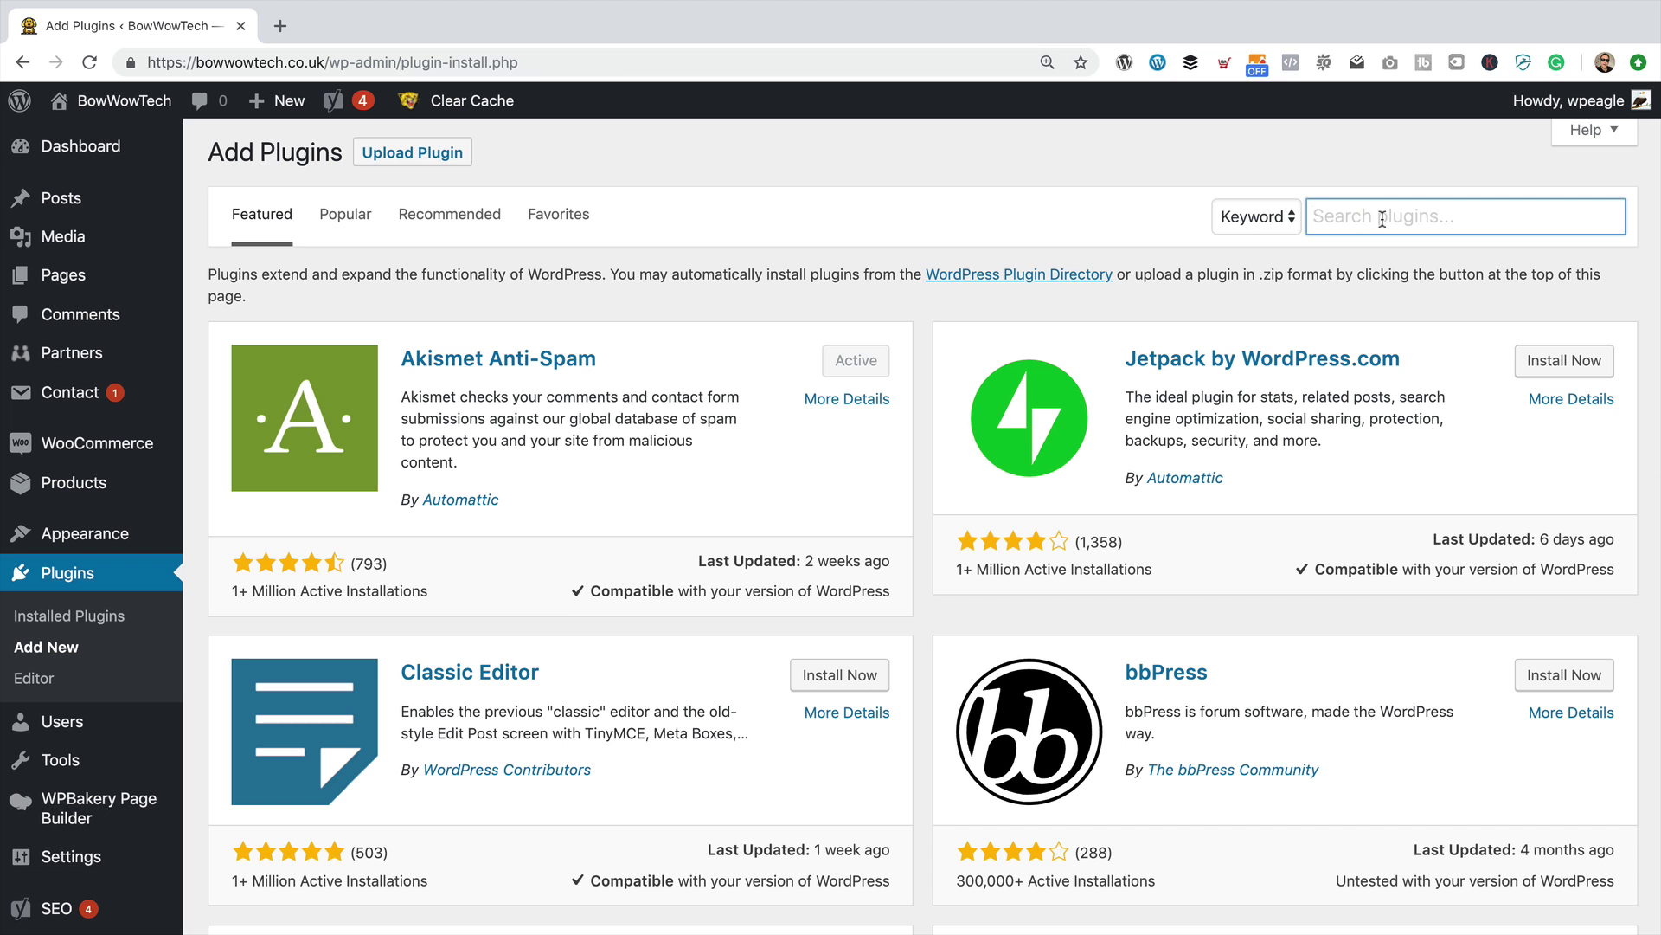
text(maintenance)
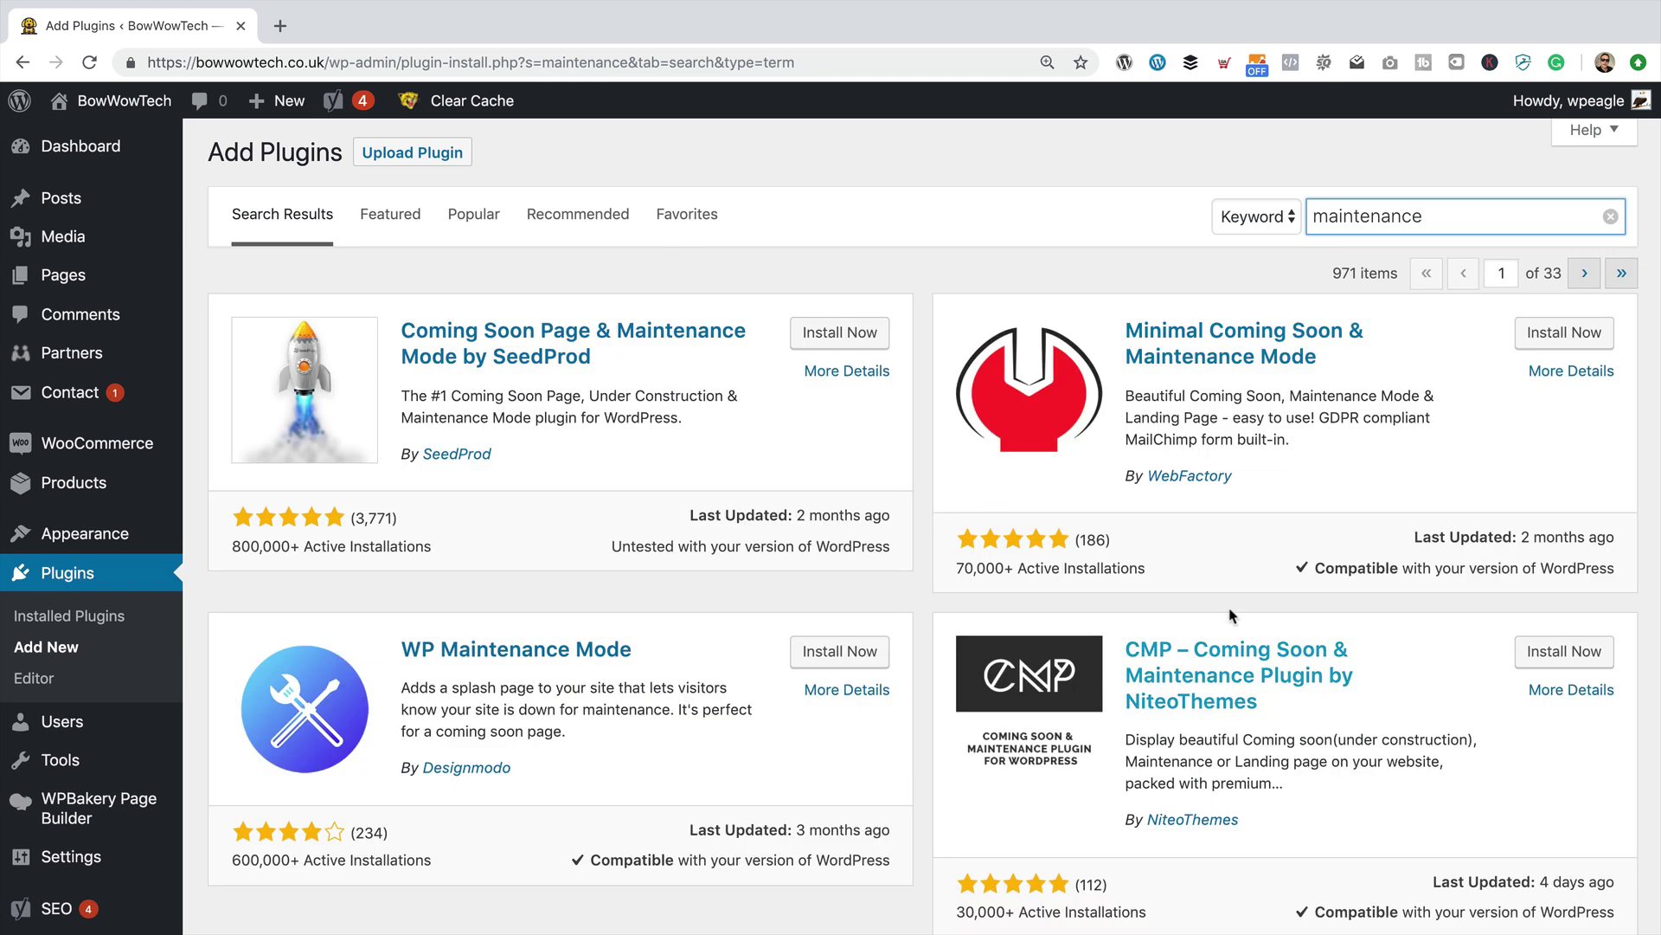
Step: Install and activate the Maintenance plugin by fruitfulcode
scroll(1286, 435, down, 4)
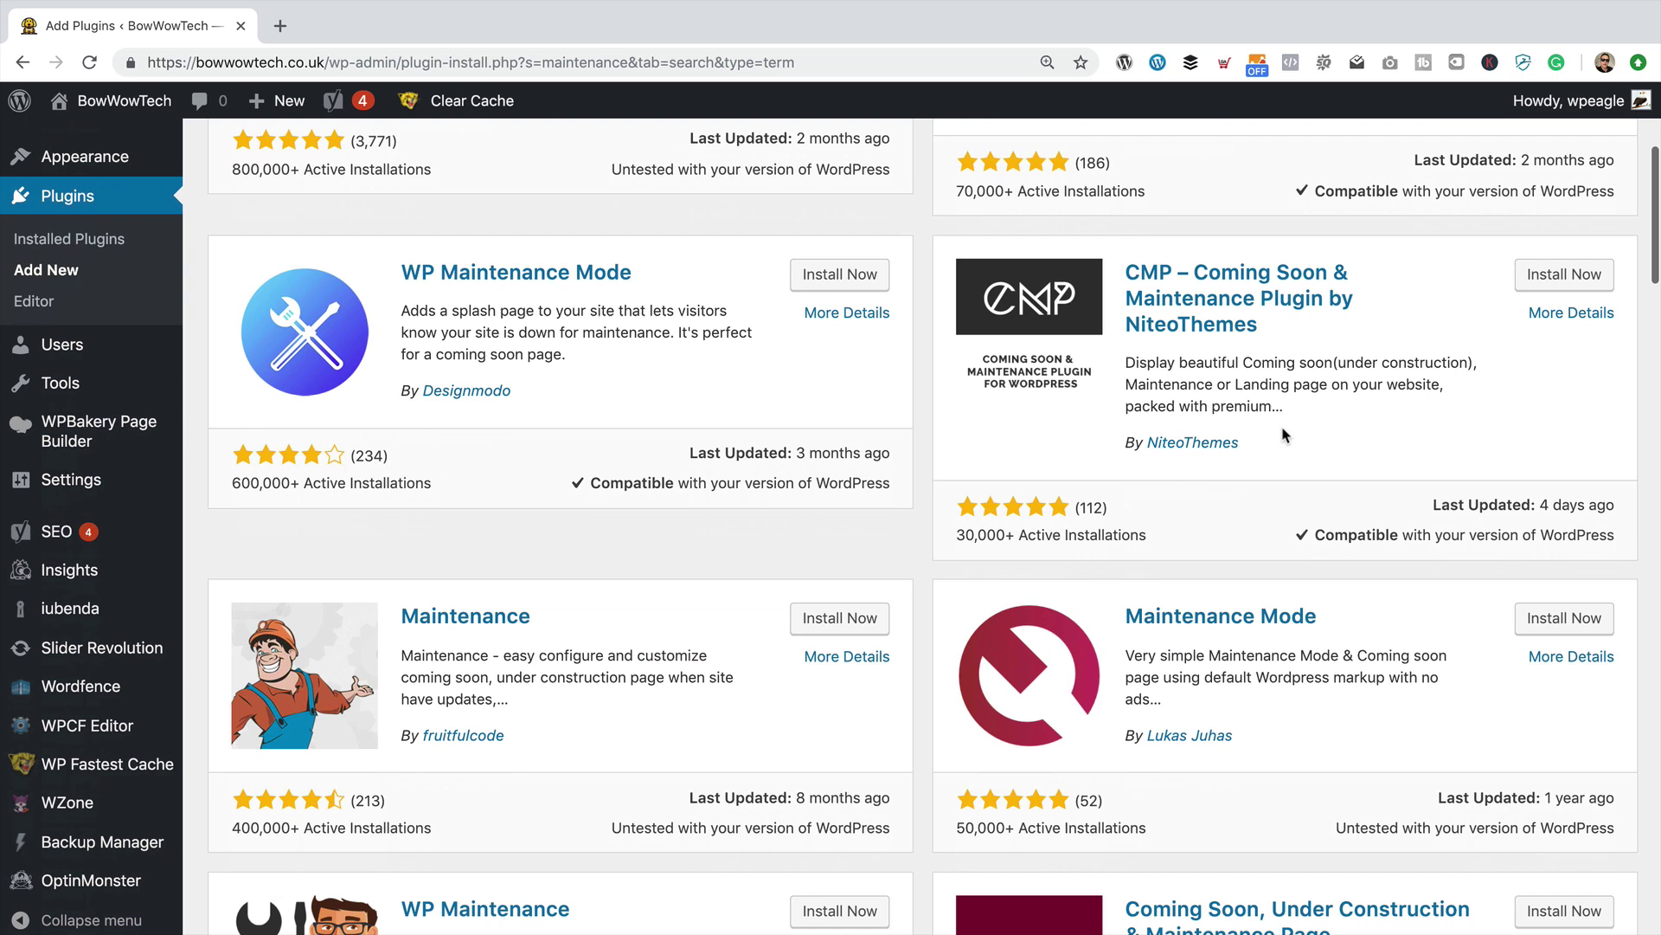
scroll(1286, 435, up, 3)
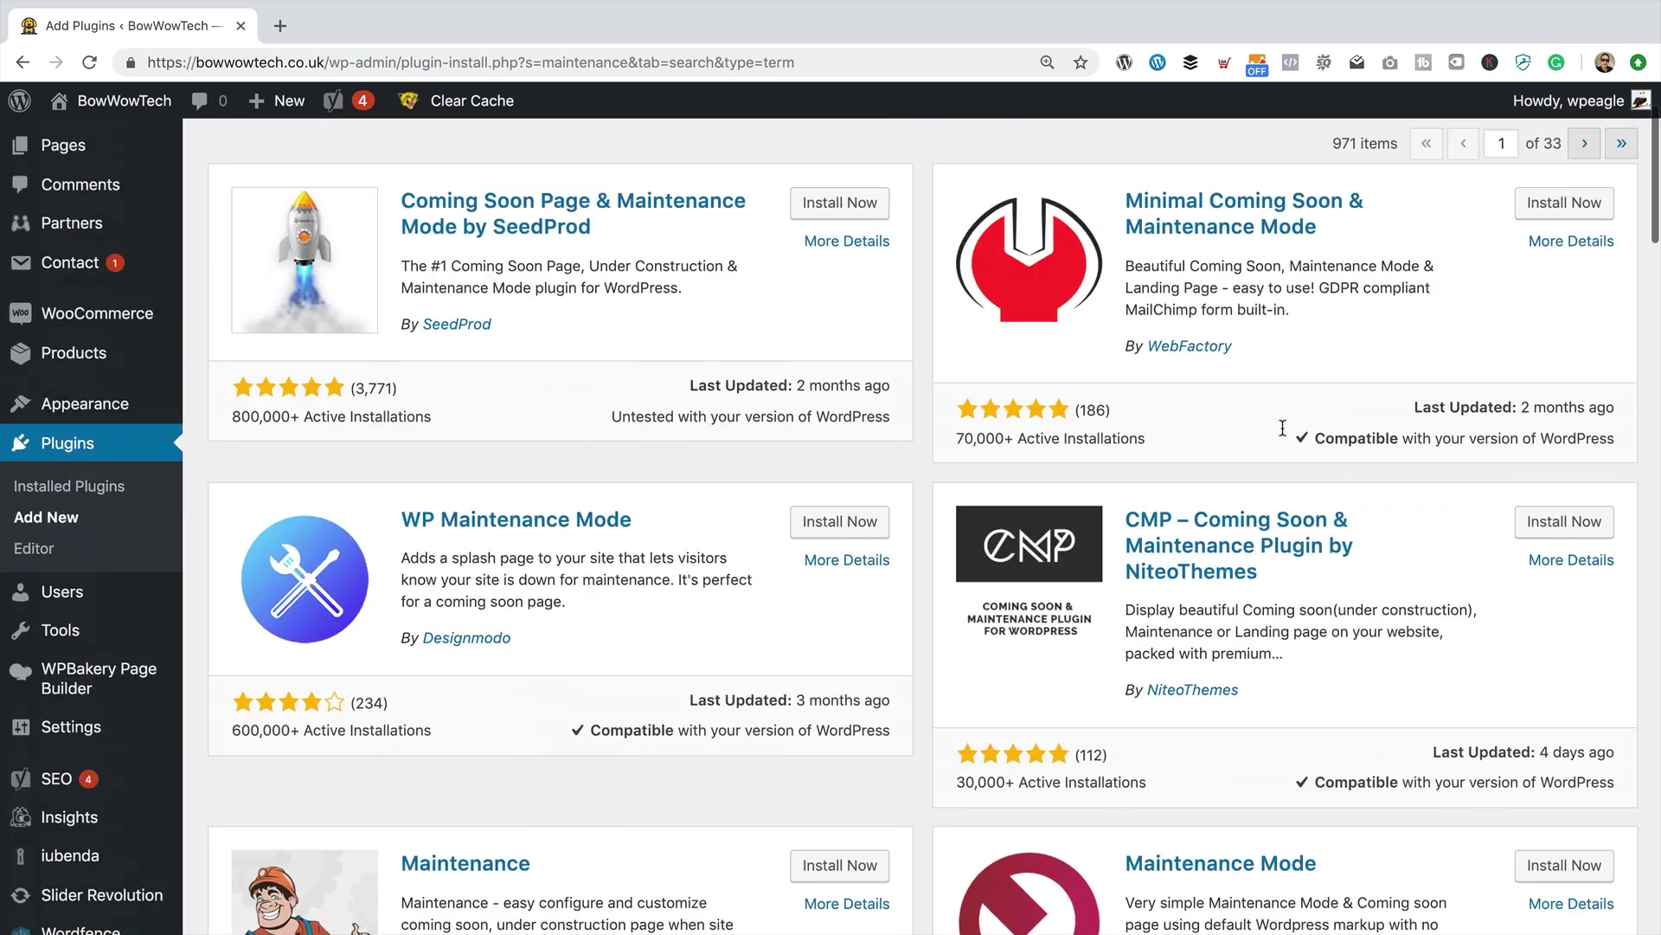
scroll(1286, 436, down, 2)
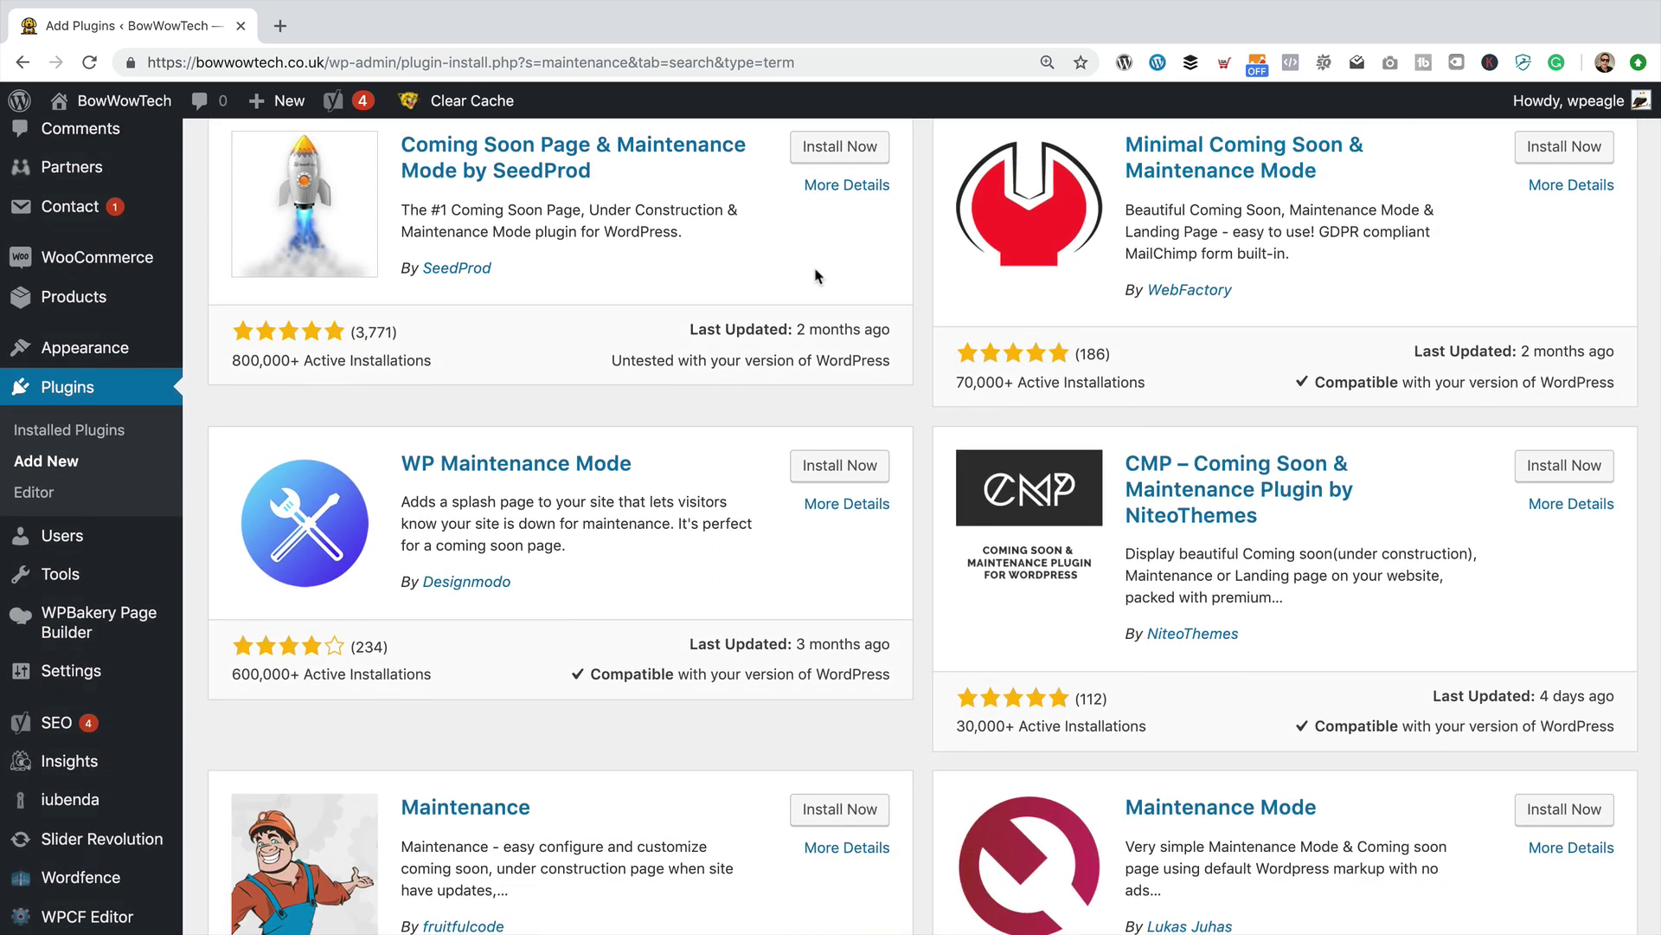
scroll(831, 427, down, 2)
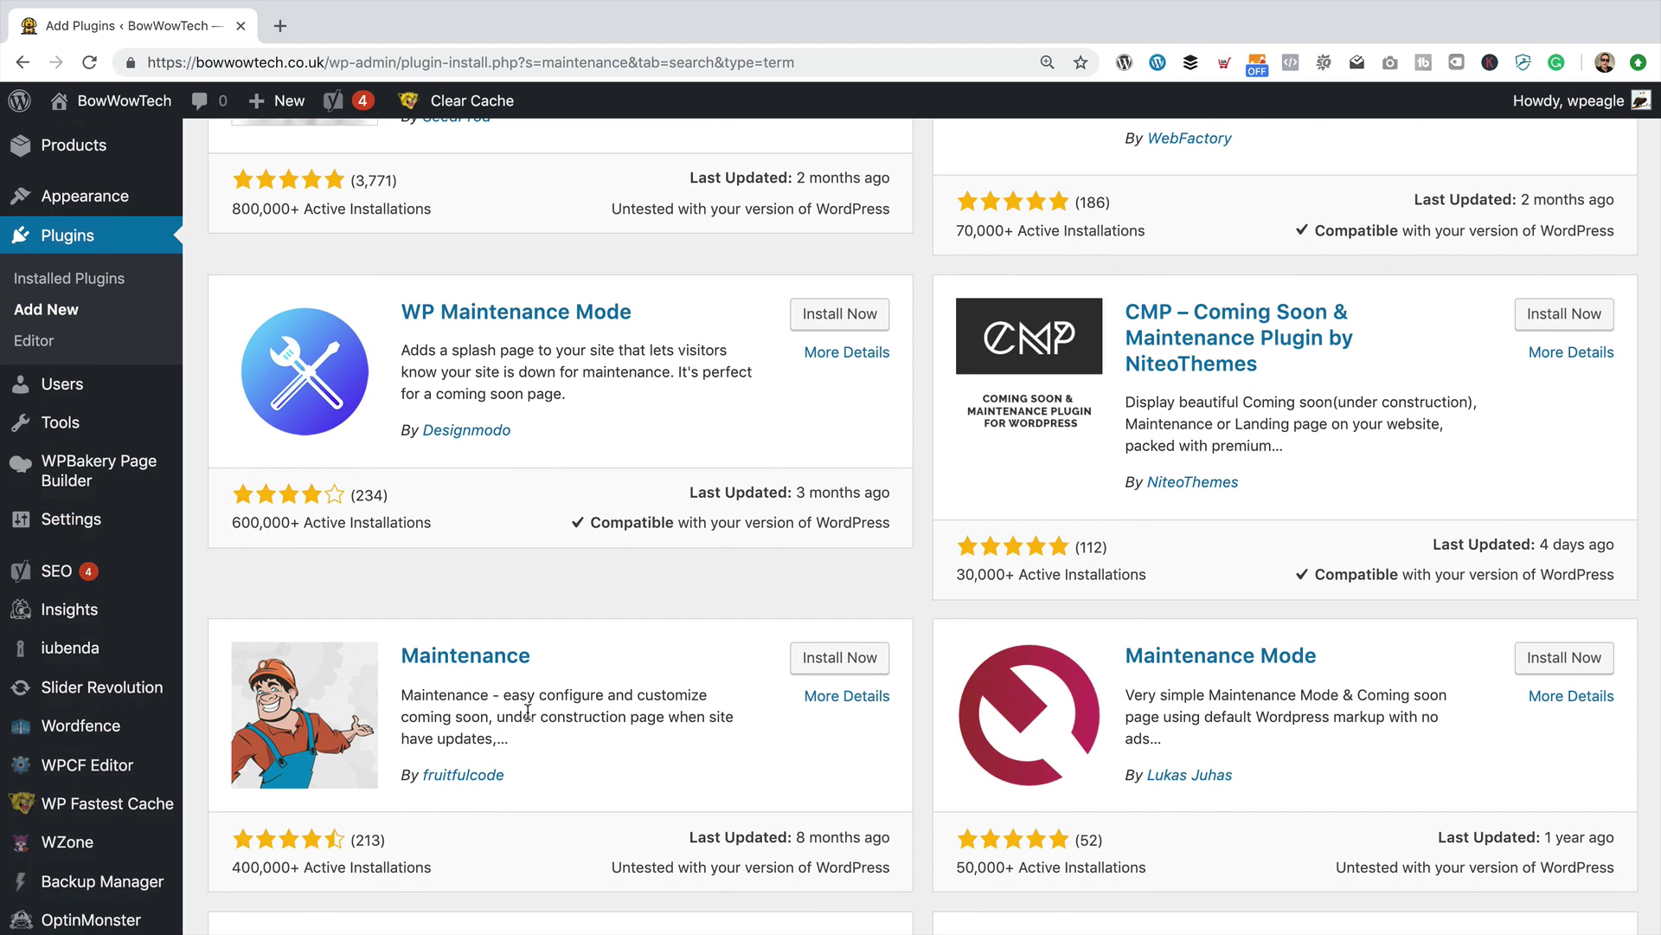
click(837, 659)
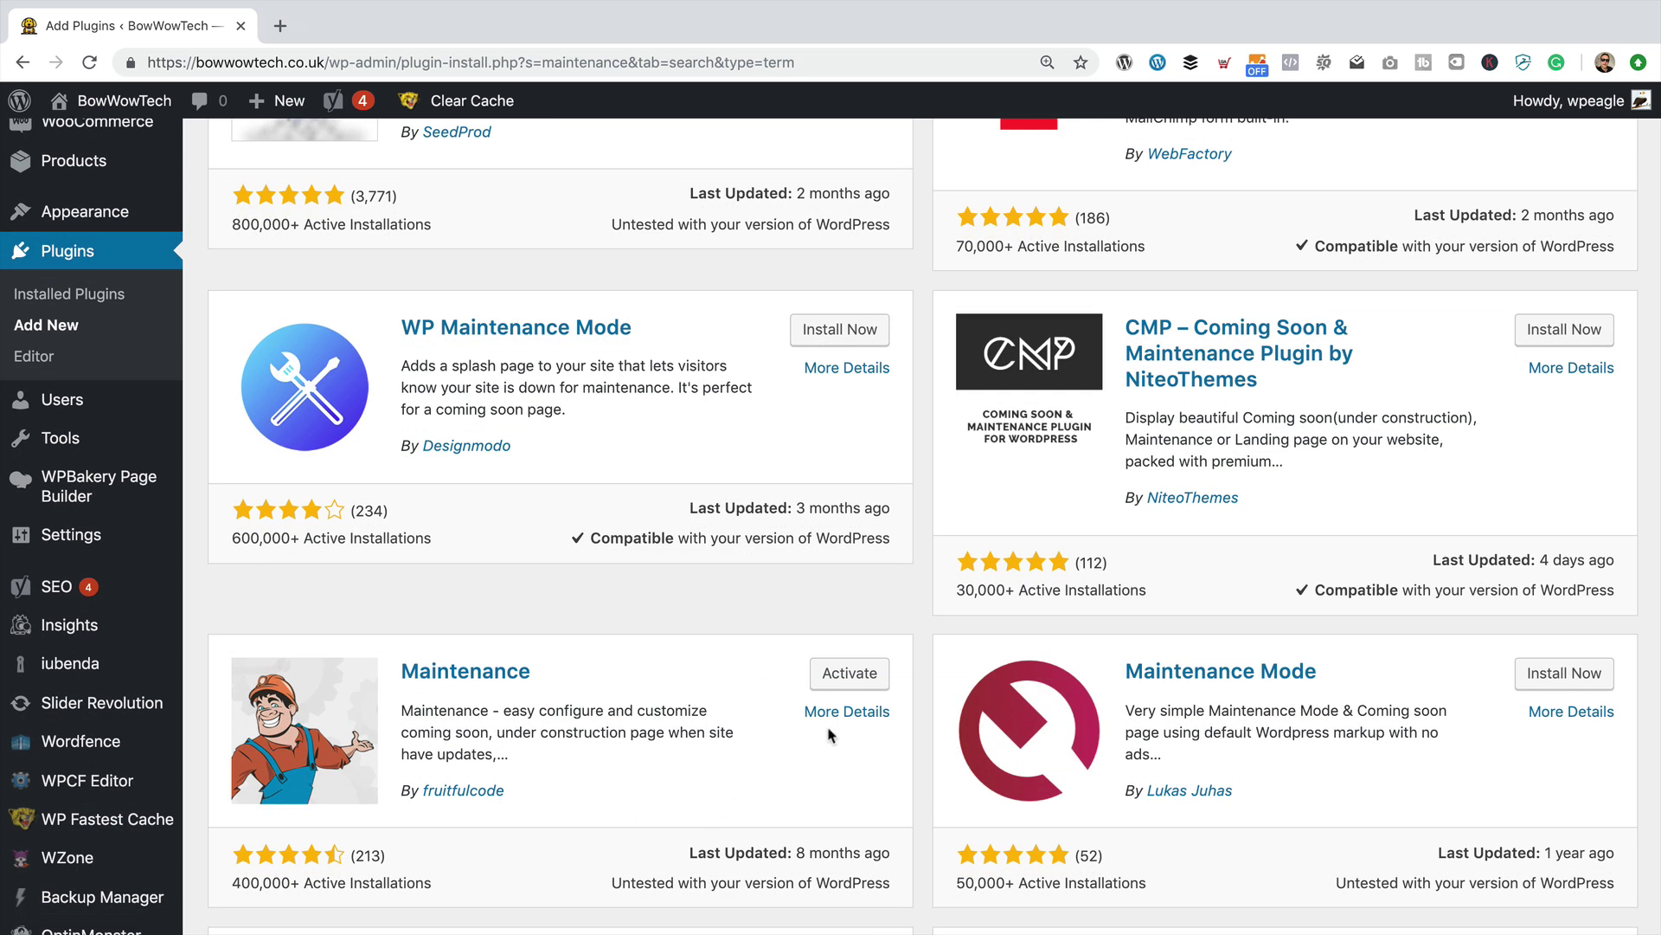
click(851, 677)
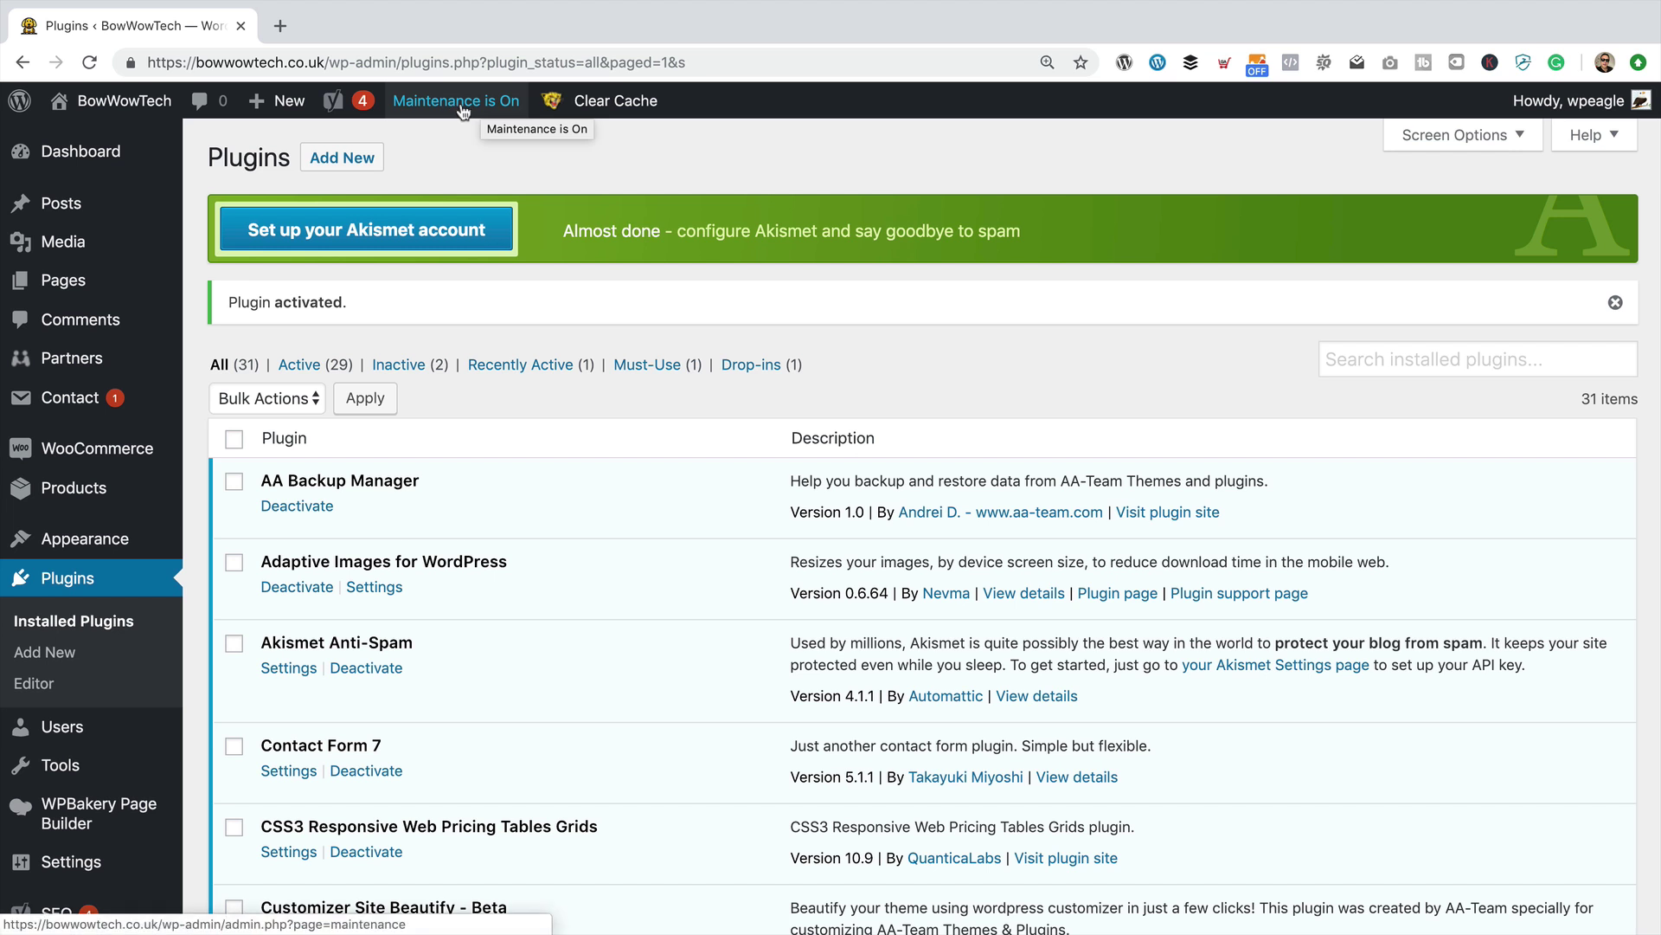
scroll(120, 610, down, 4)
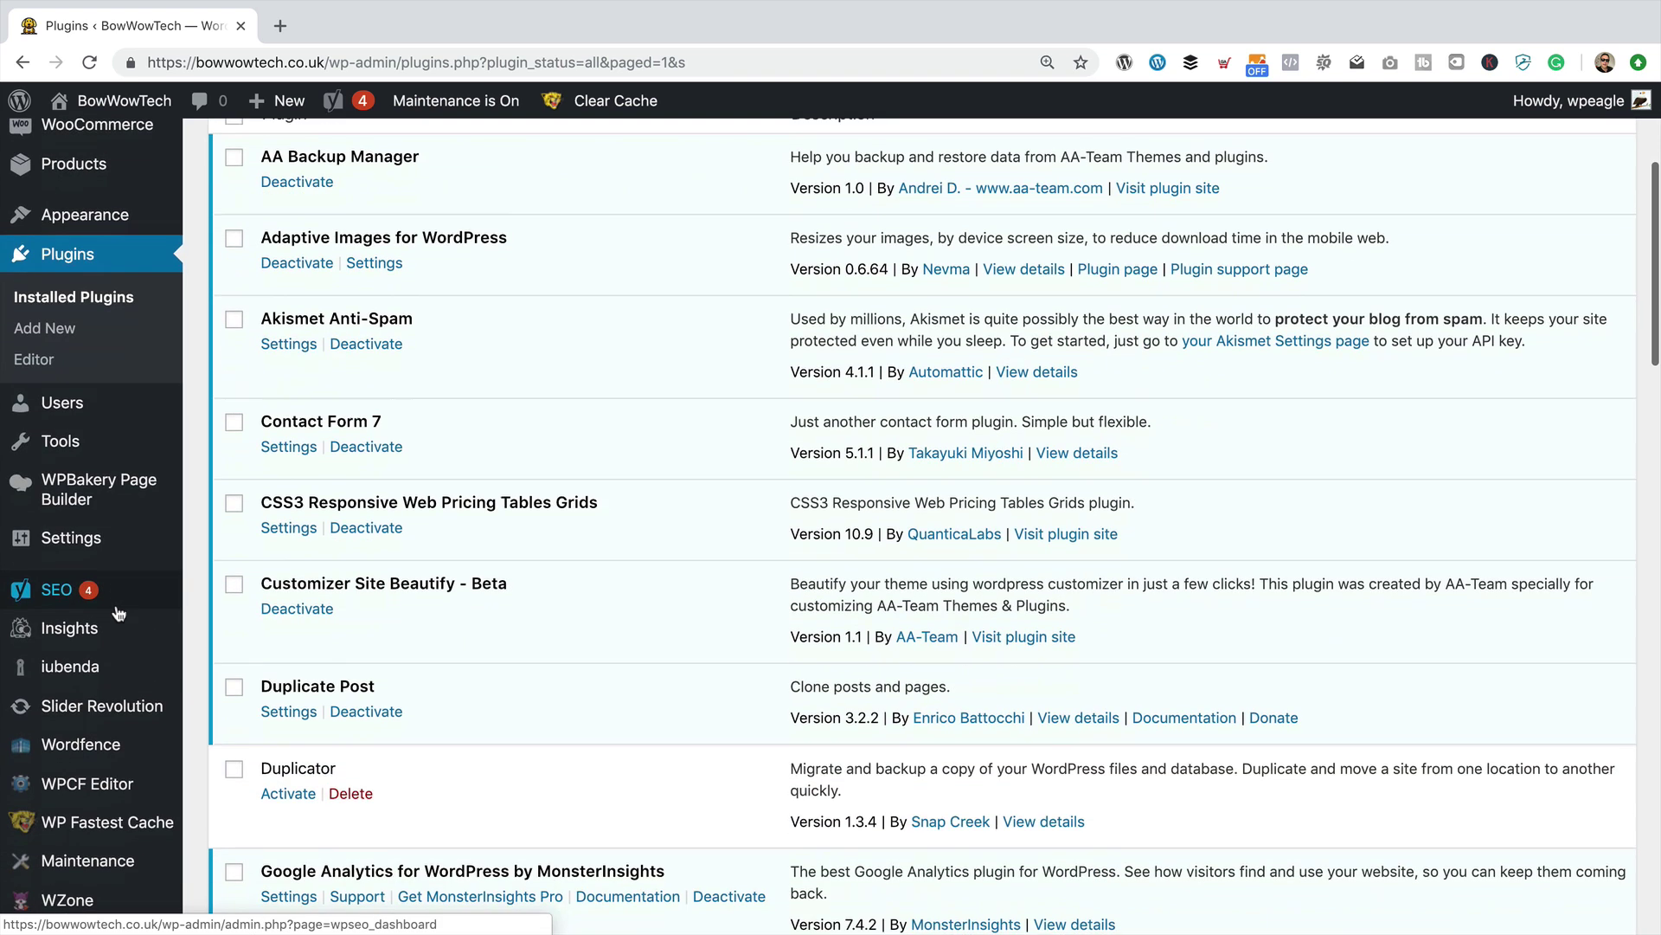
mouse_move(120, 612)
scroll(104, 658, down, 3)
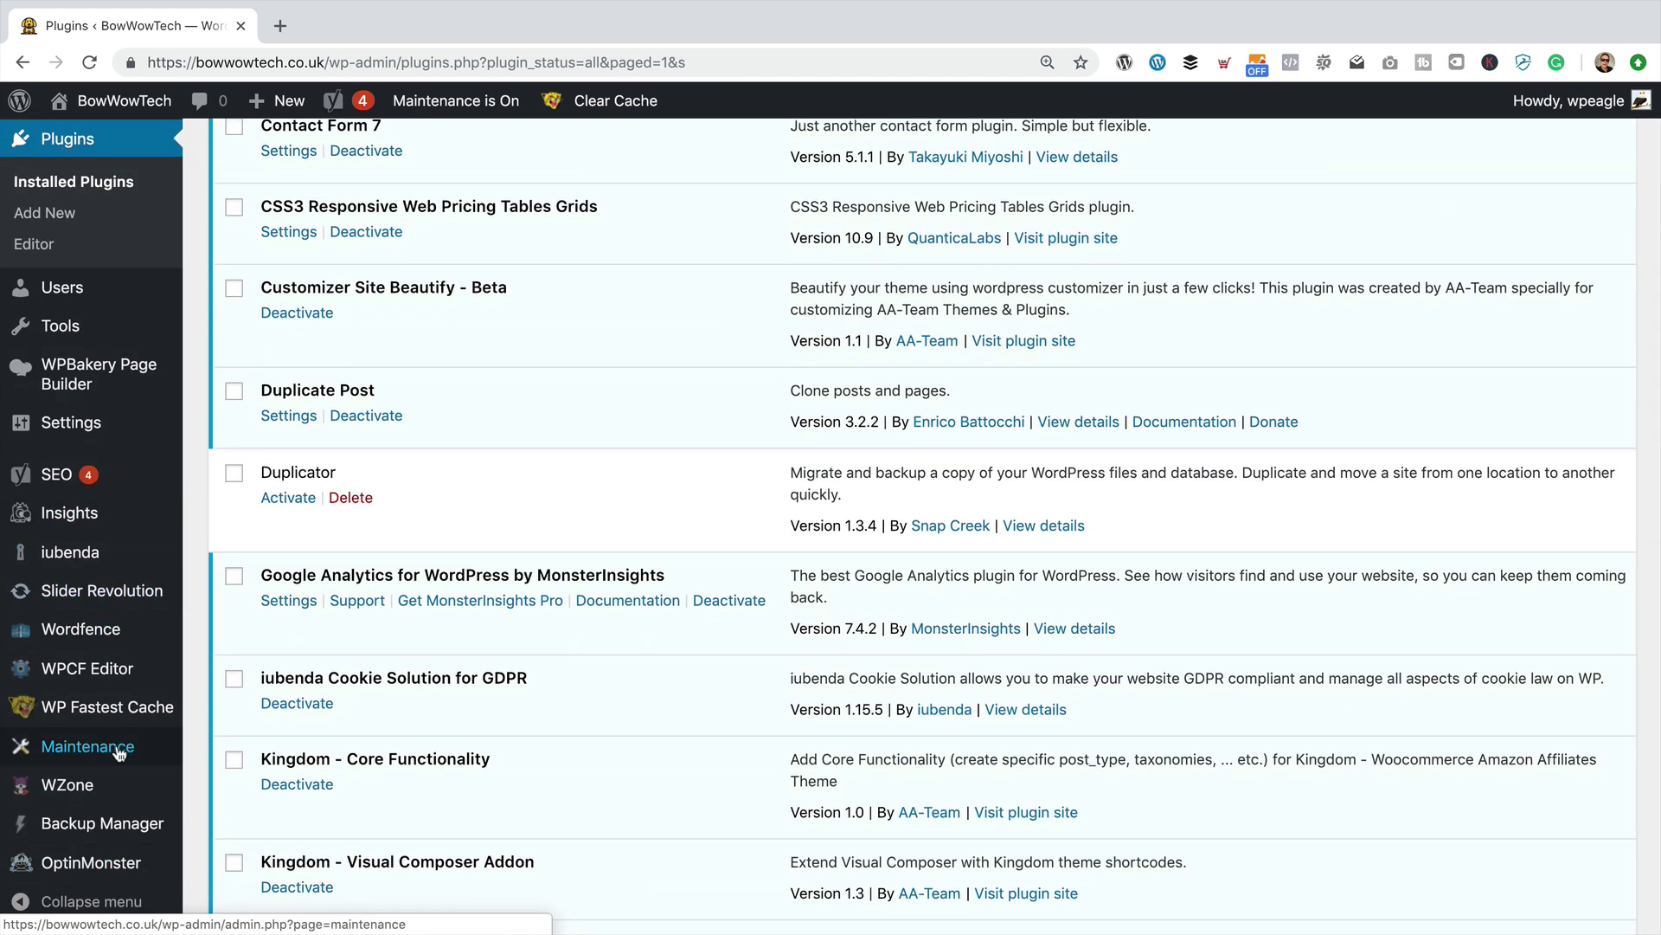
Step: Open the Maintenance settings and set the headline to 'We're just having a little refresh'
click(116, 751)
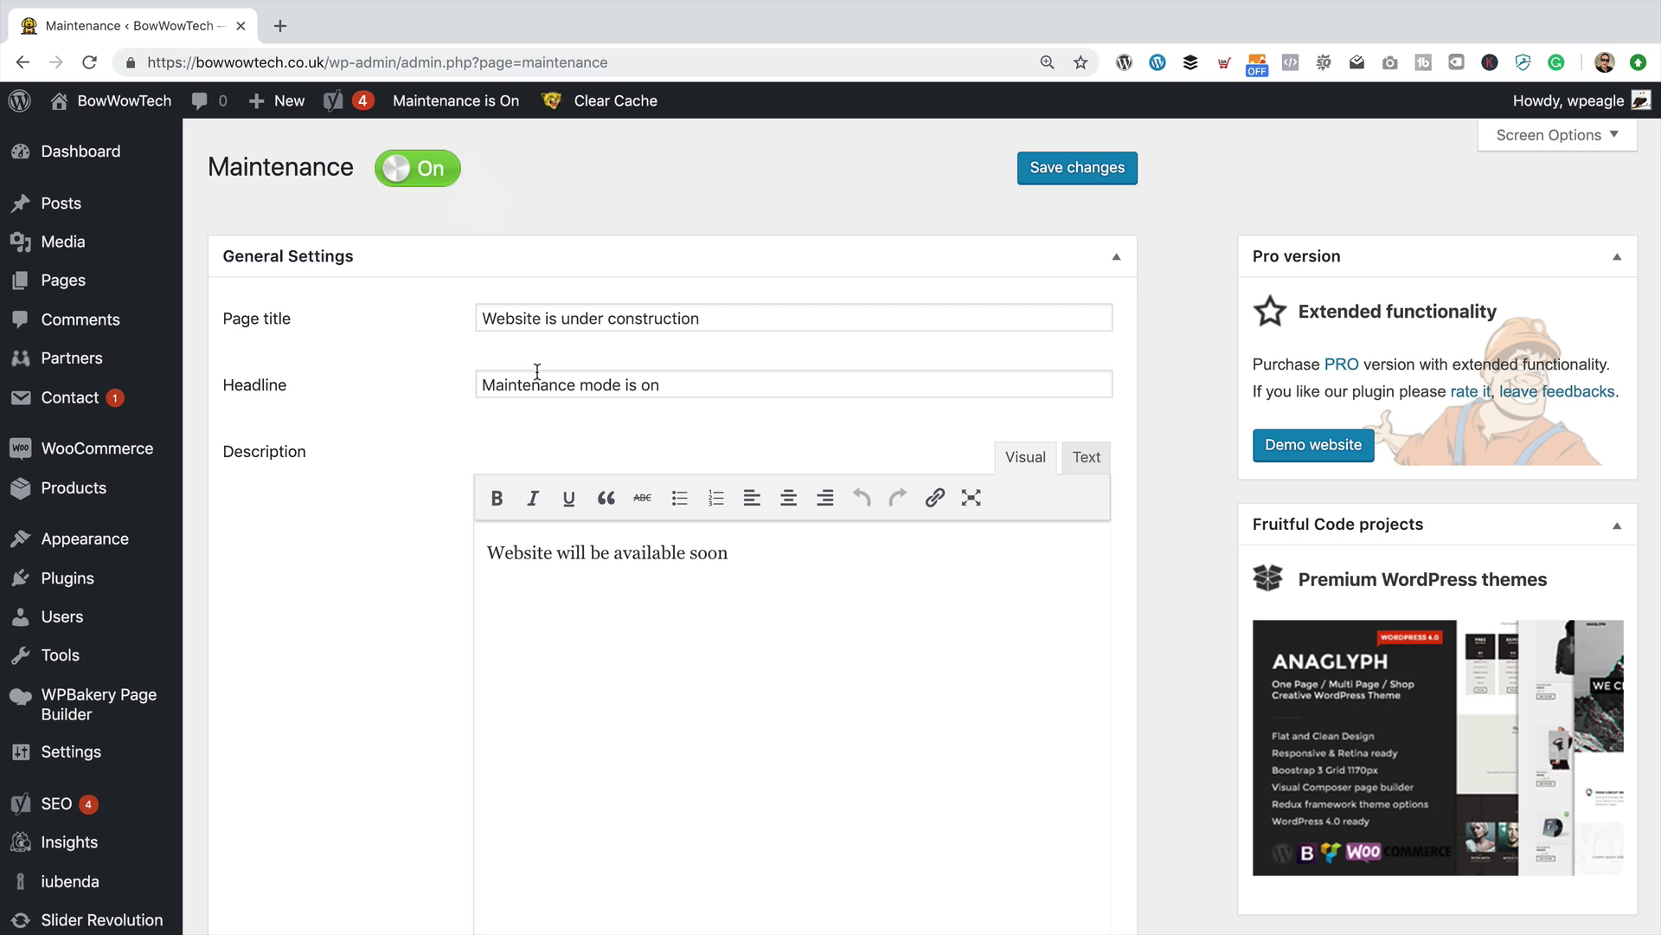
drag(839, 315, 479, 317)
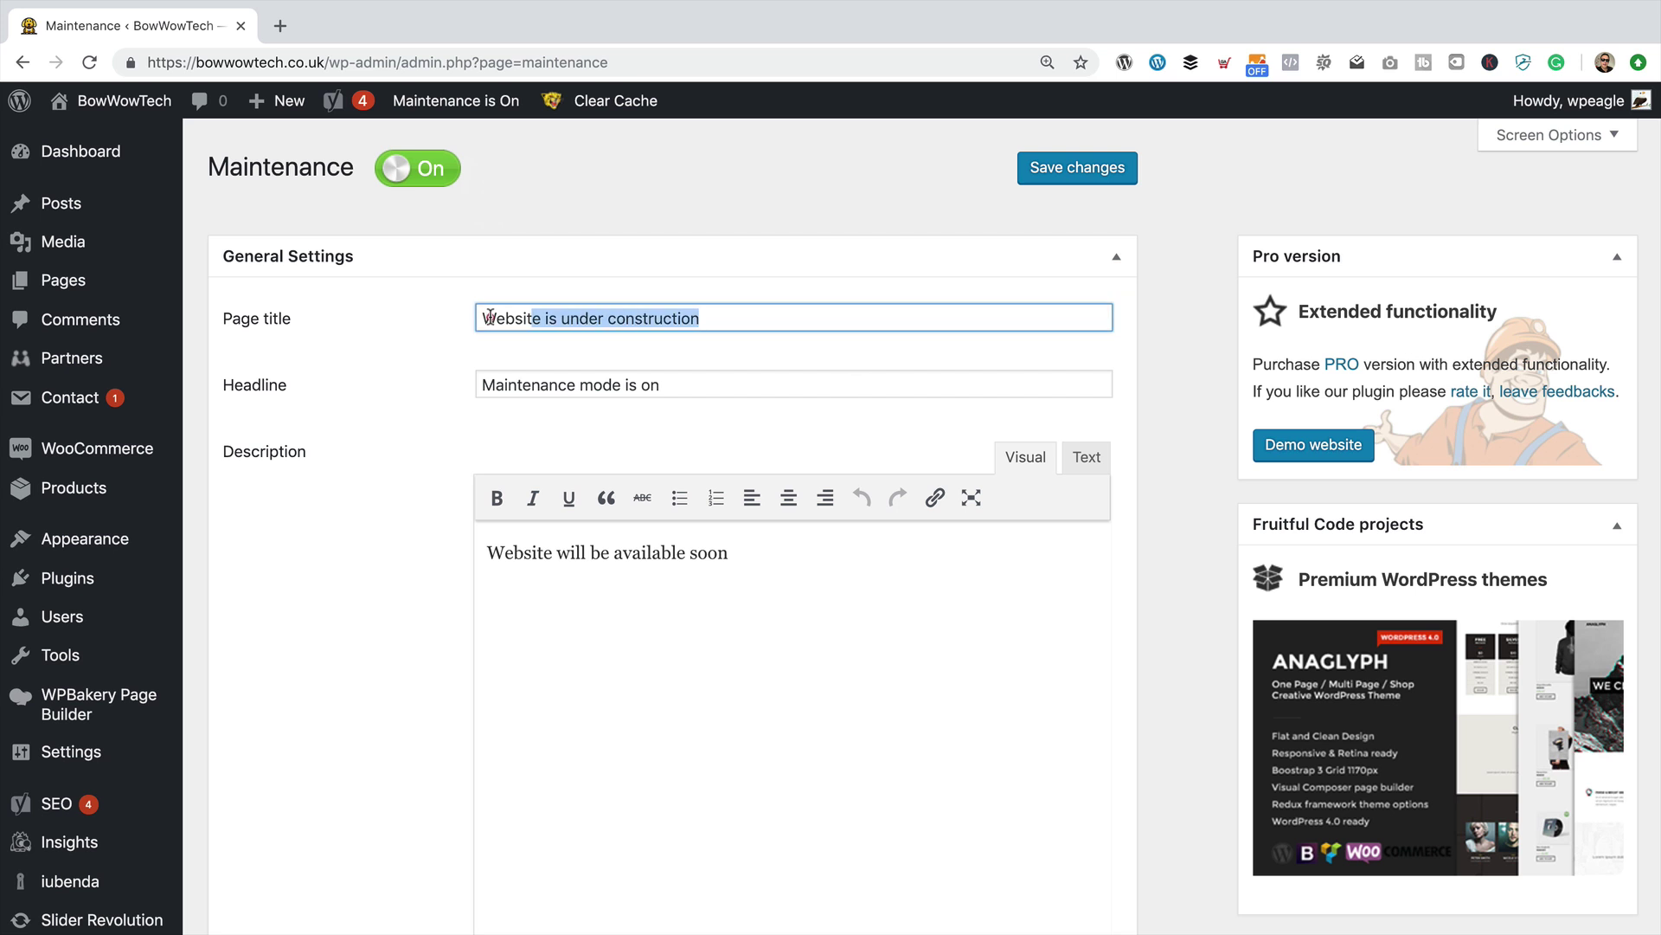
click(360, 389)
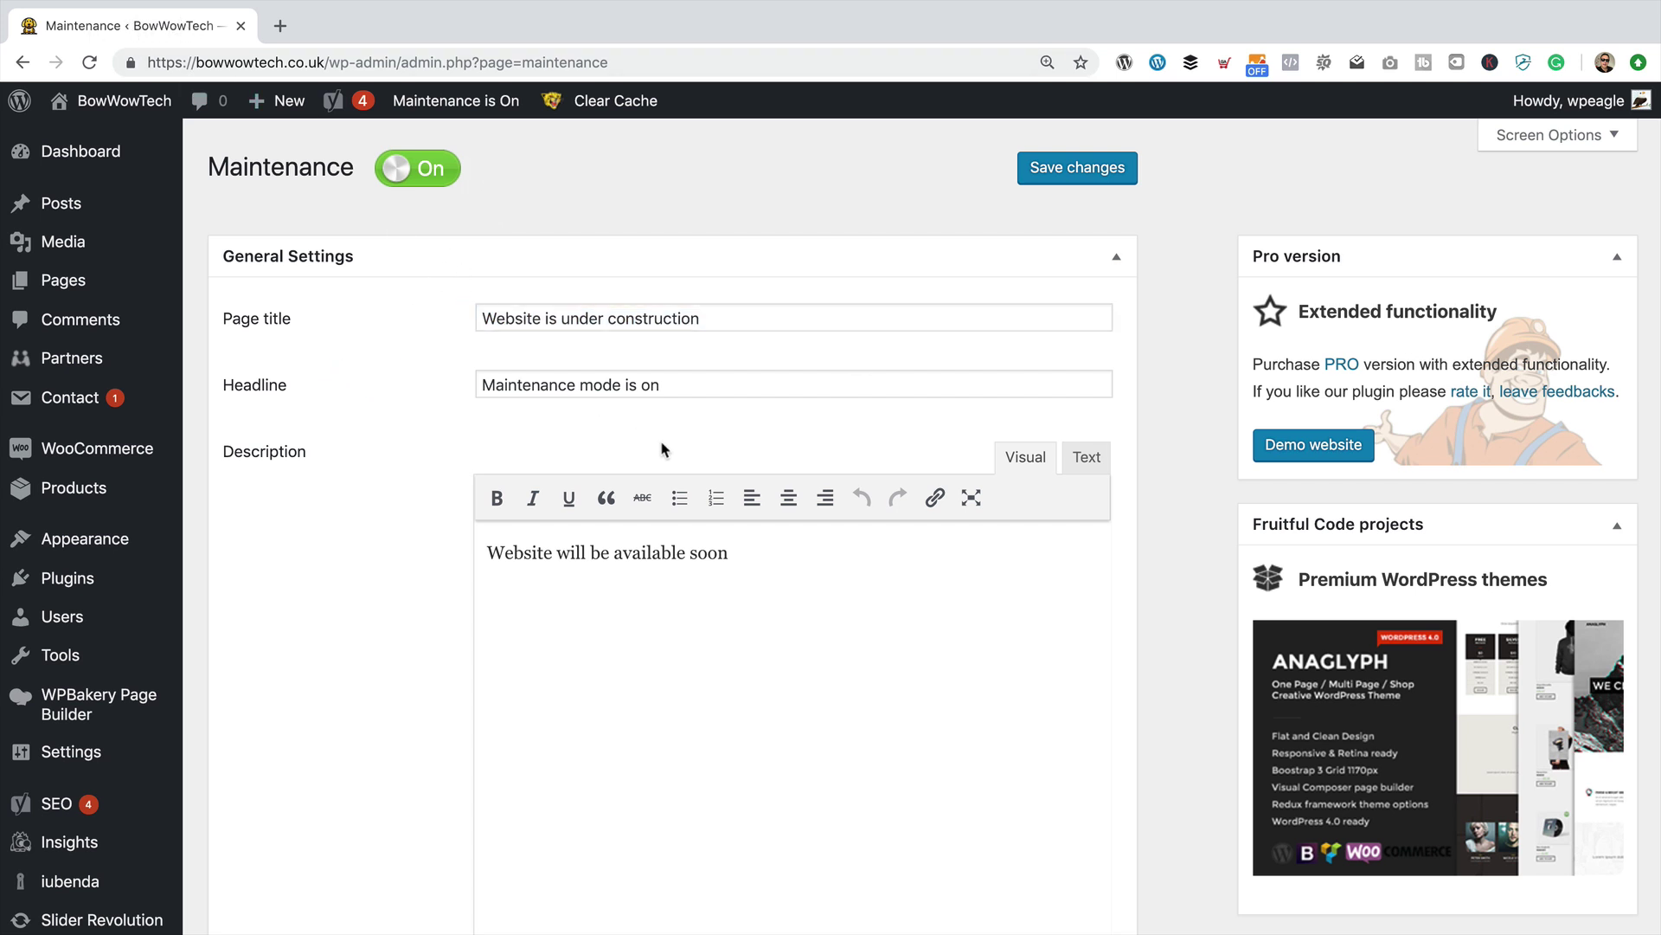
drag(728, 387, 445, 375)
text(We)
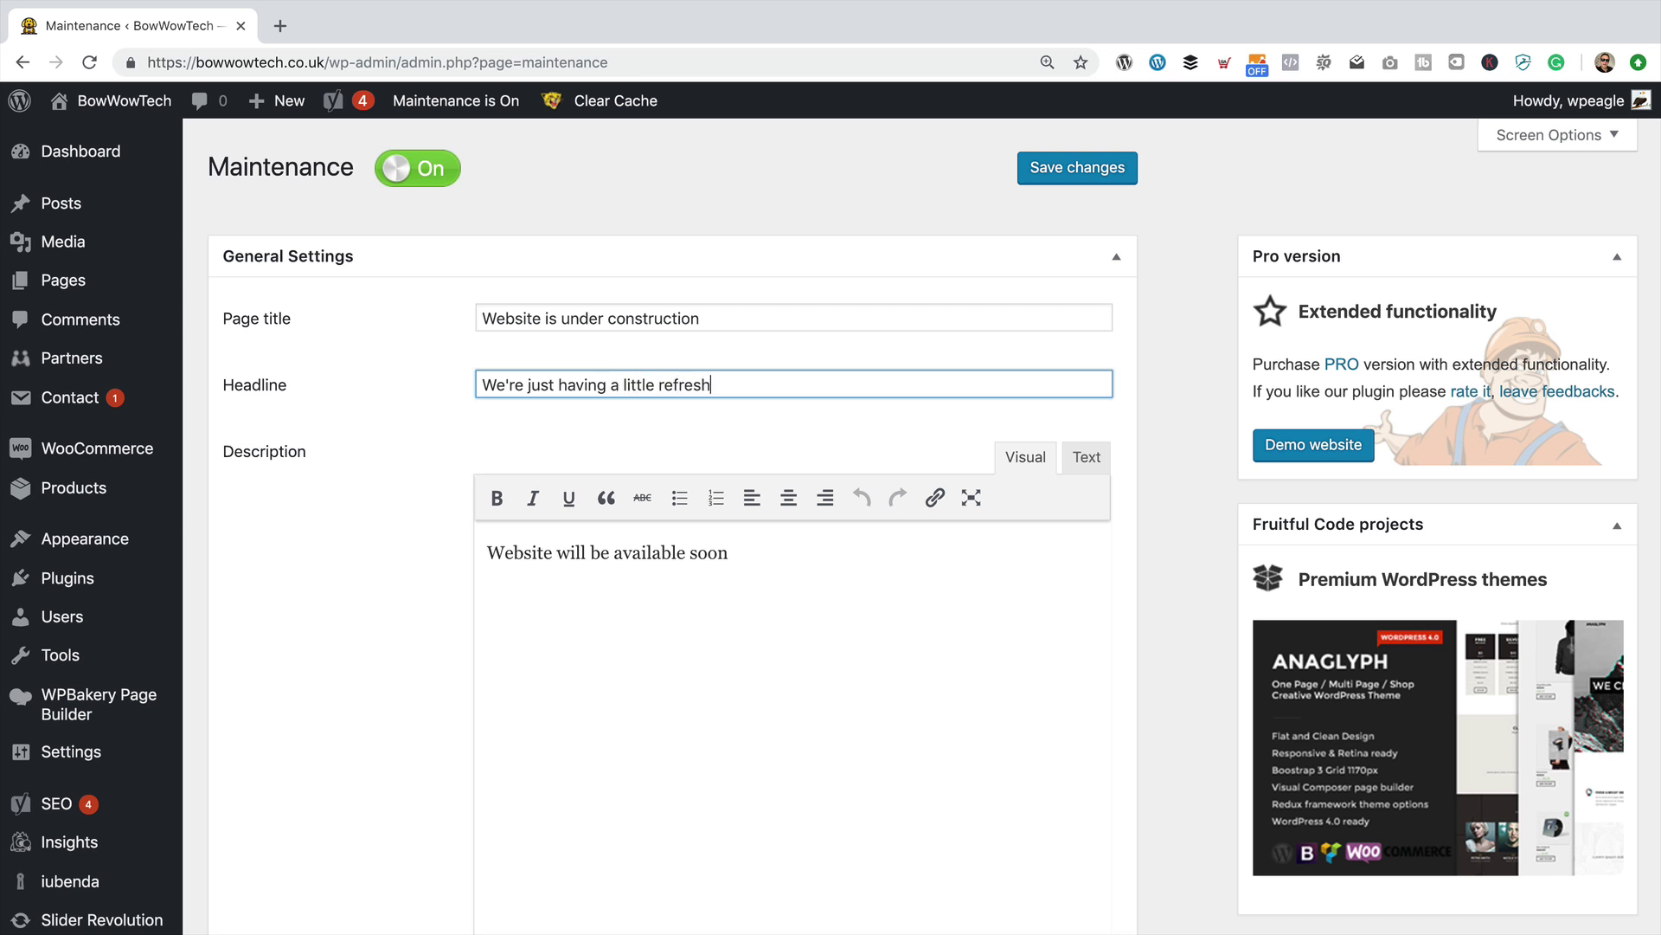
key(Tab)
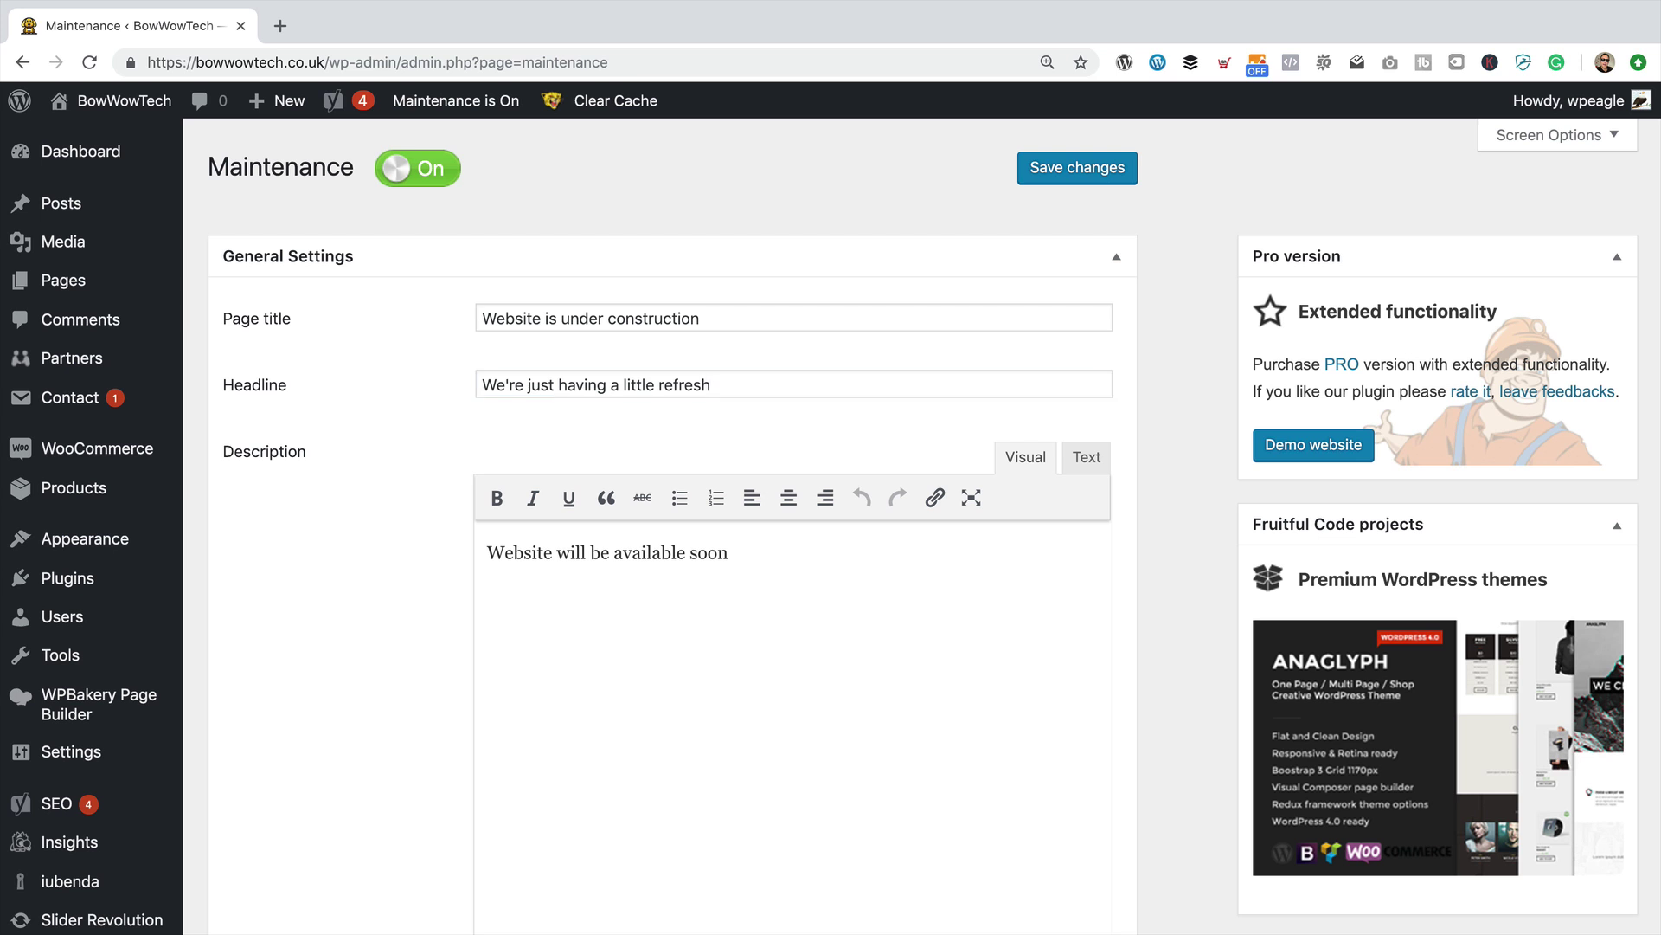
Step: Replace the description text with 'We'll be back soon.'
scroll(742, 590, down, 1)
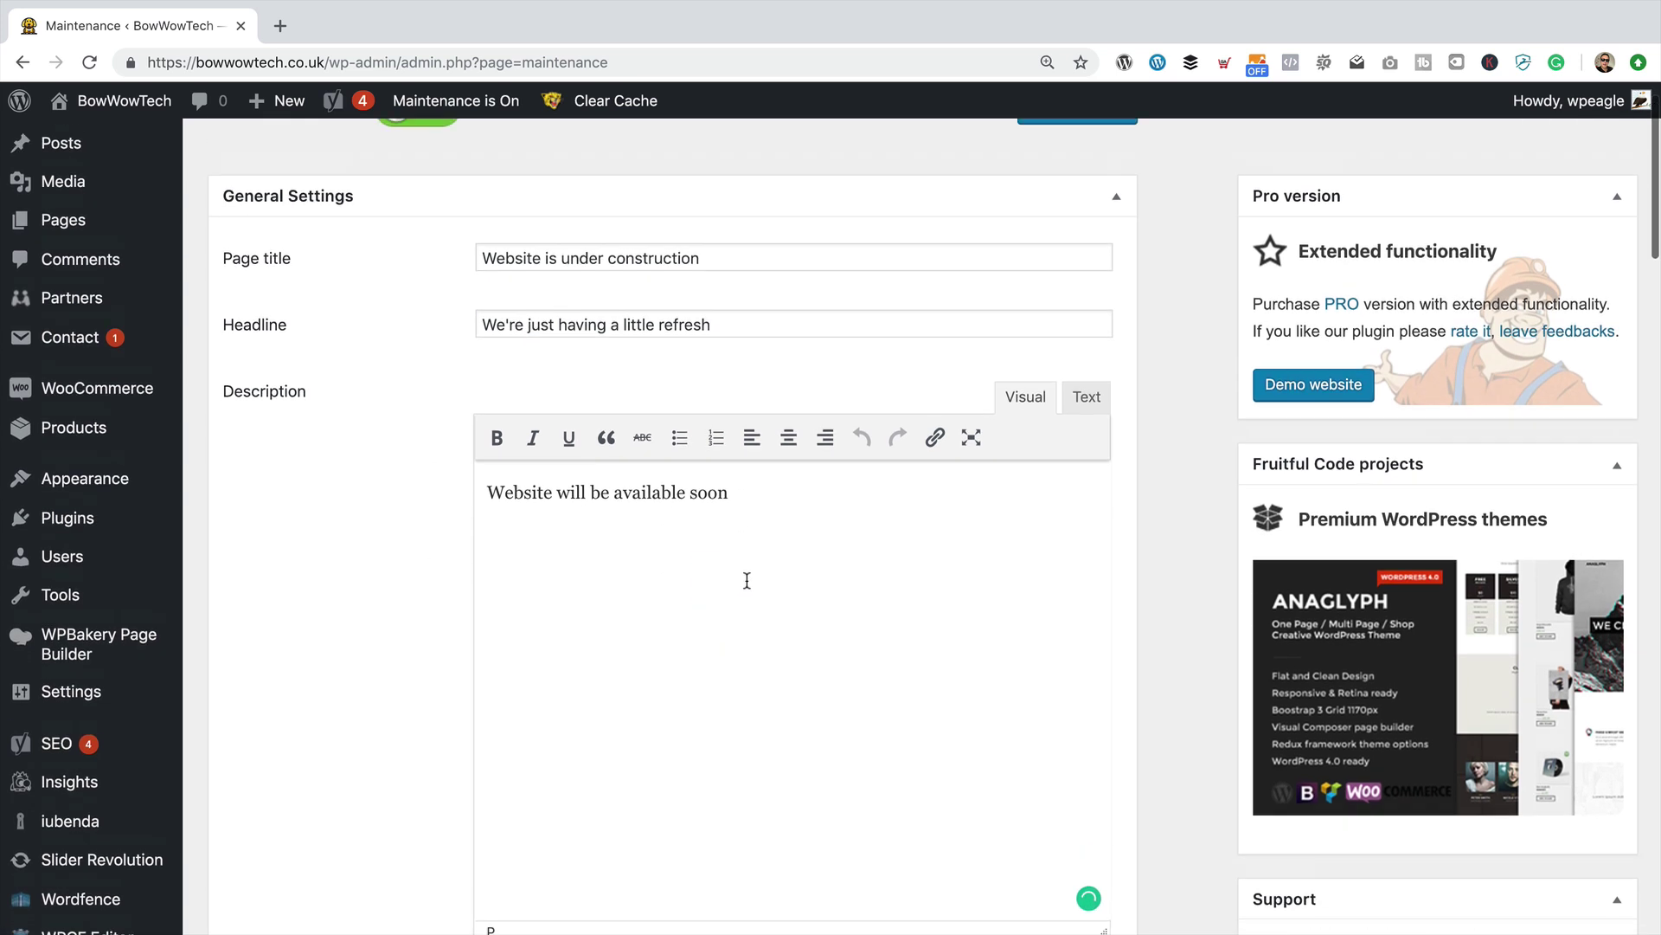
scroll(745, 579, up, 1)
drag(728, 552, 402, 540)
text(We')
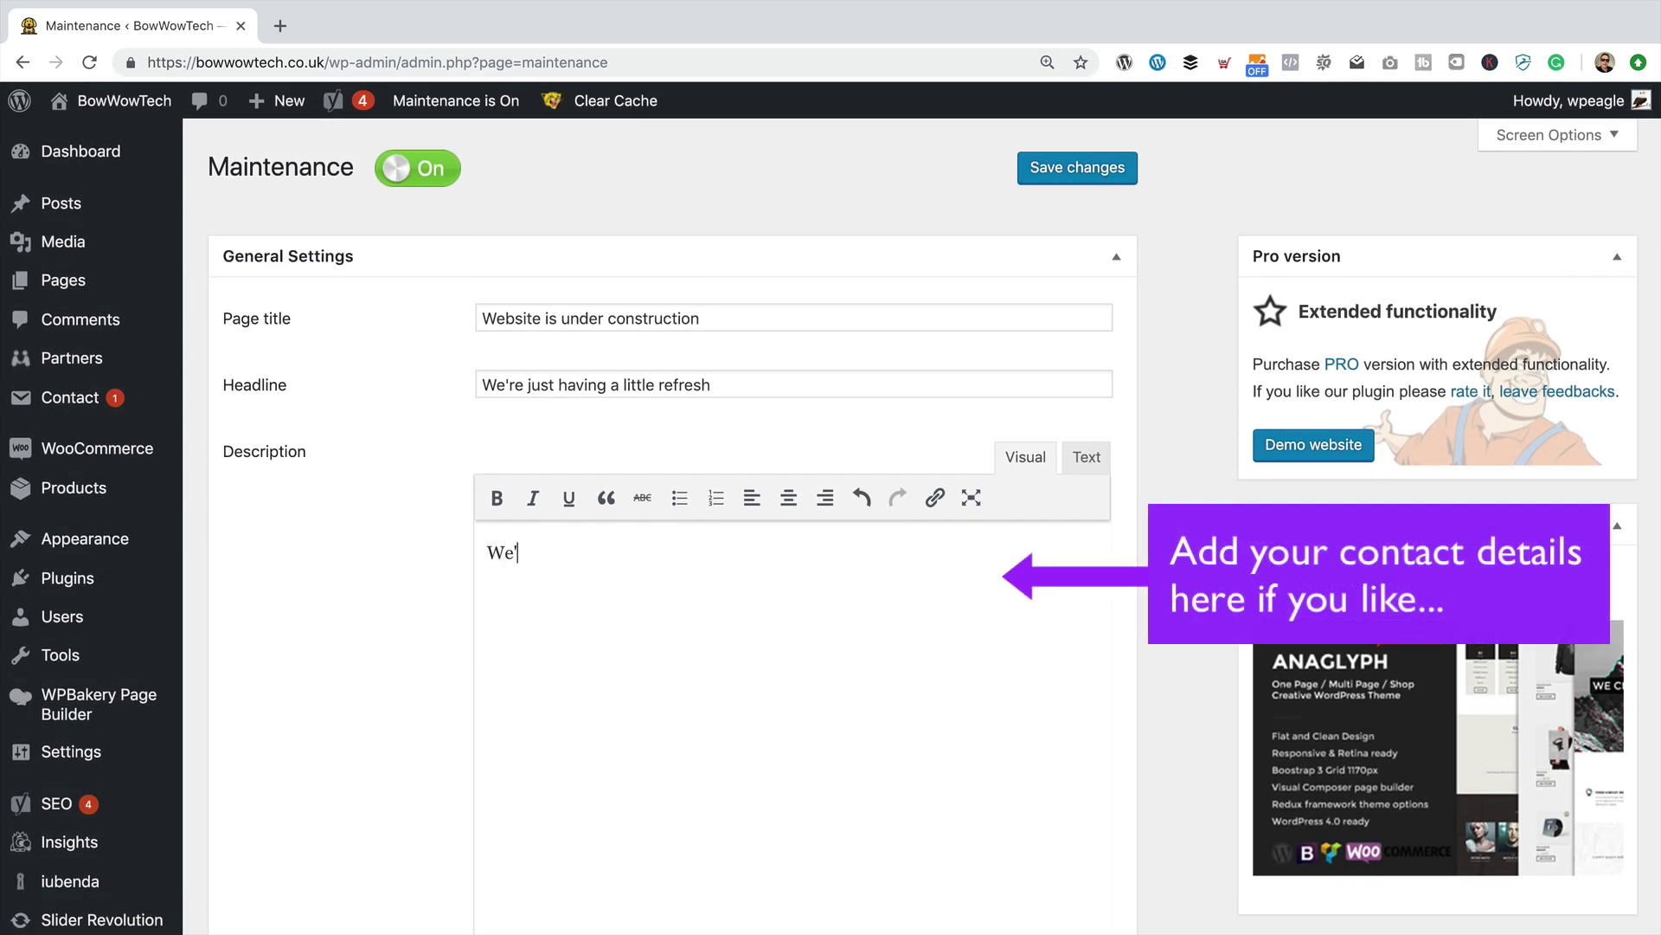
text(ll be back soon.)
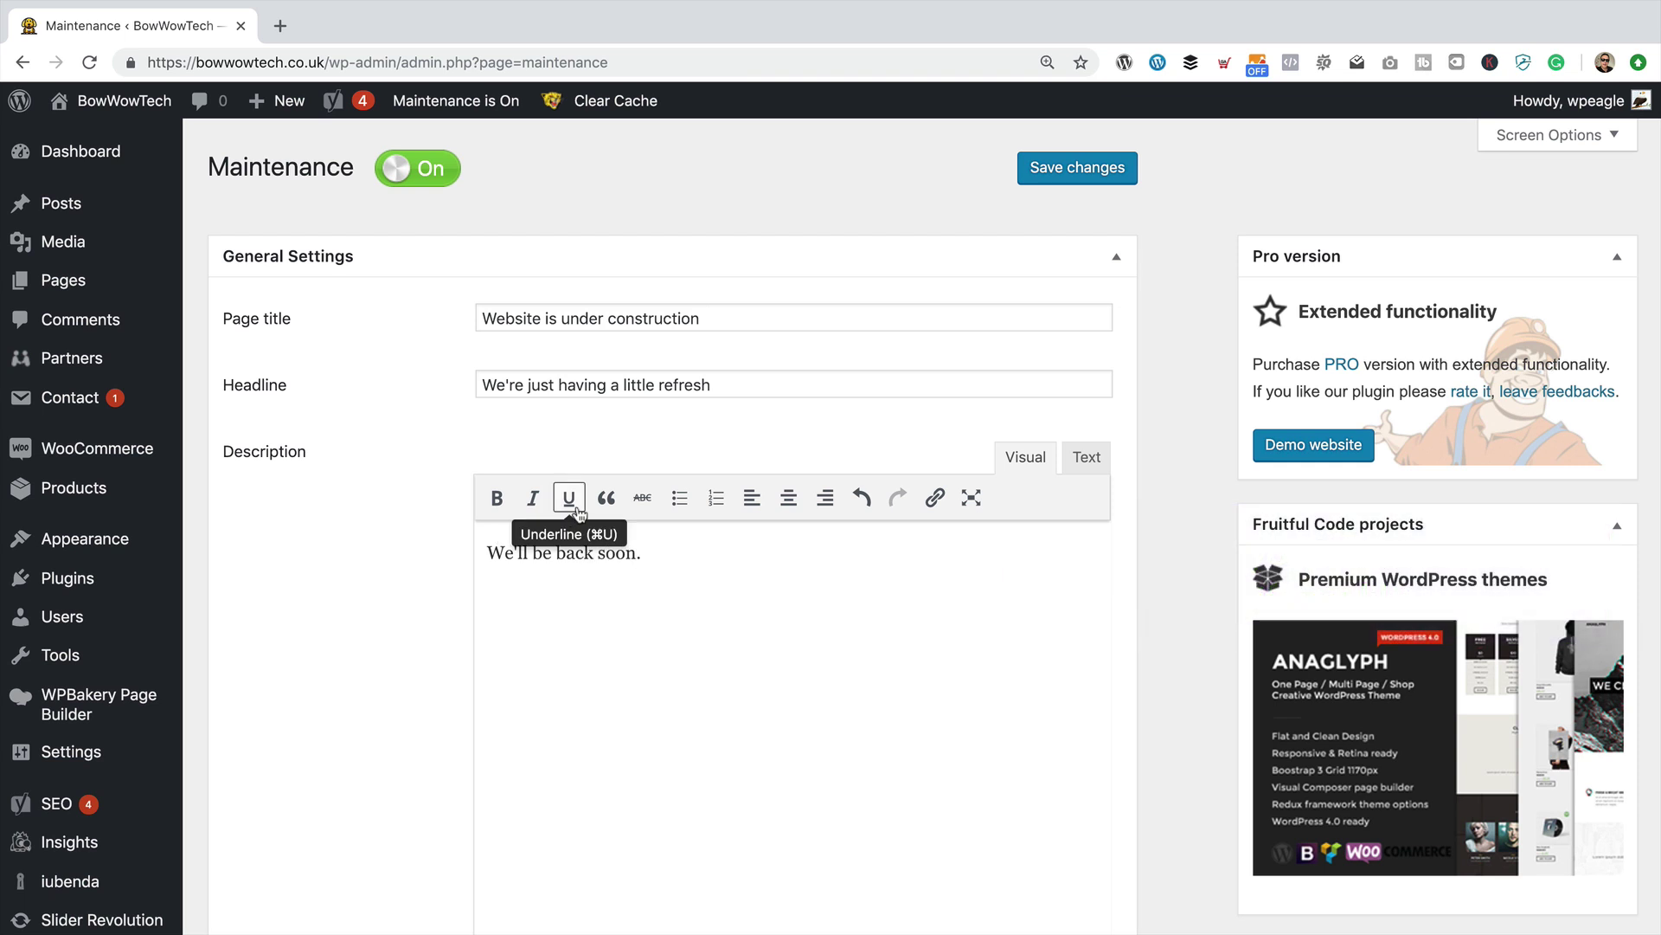
scroll(578, 511, down, 5)
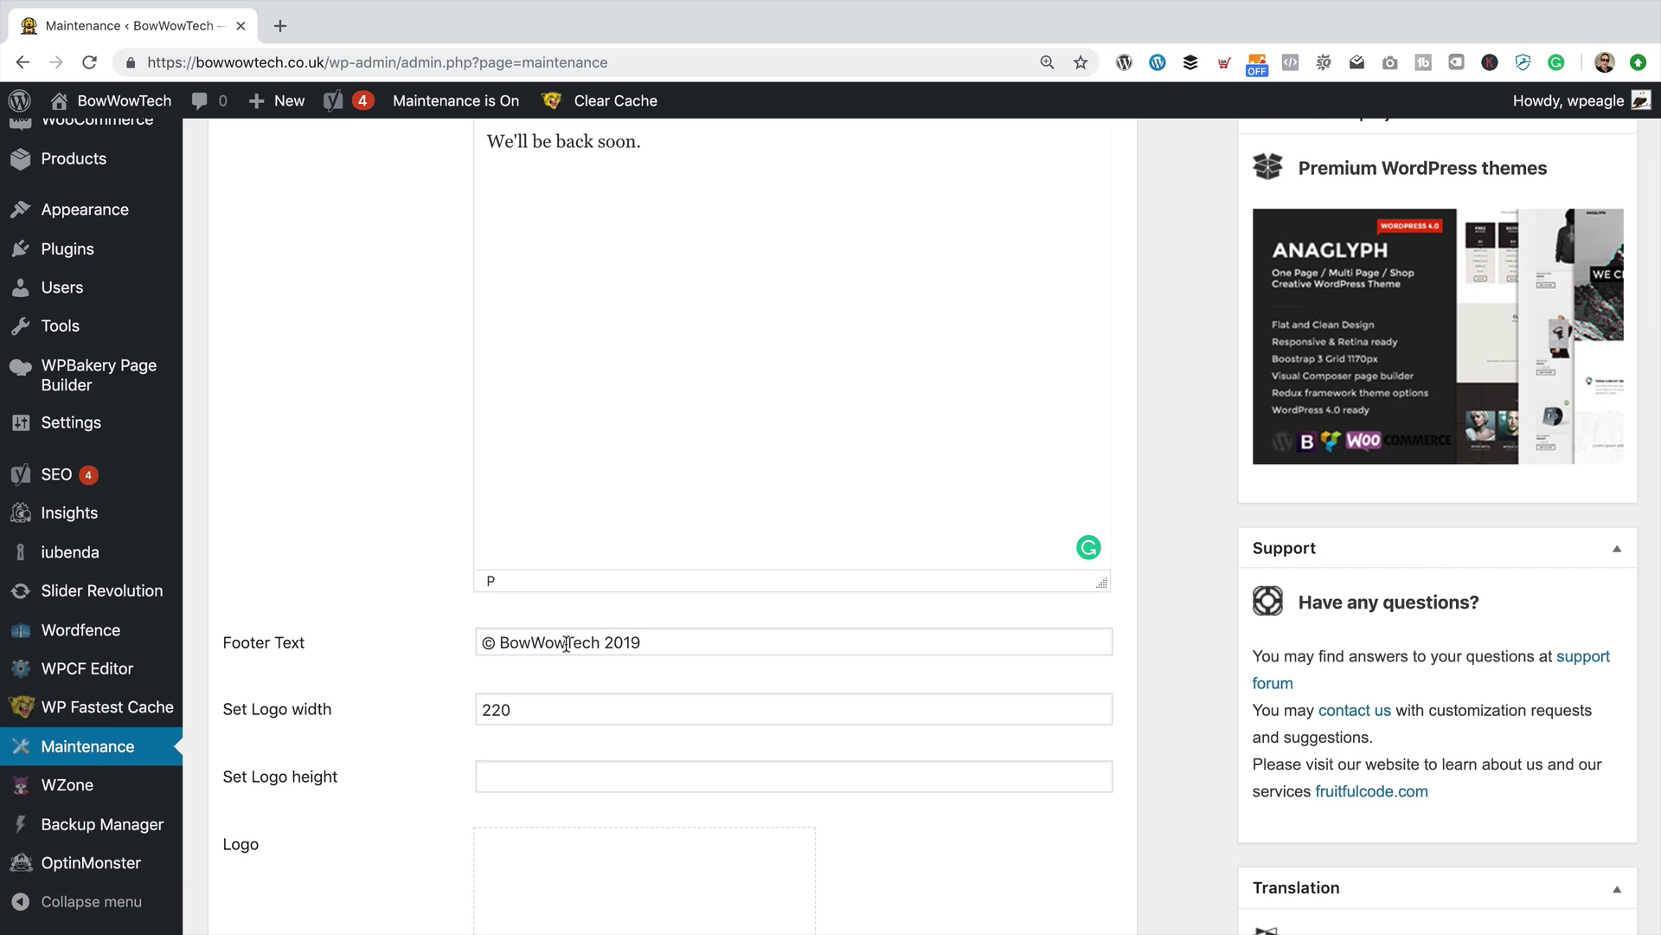
scroll(566, 644, down, 3)
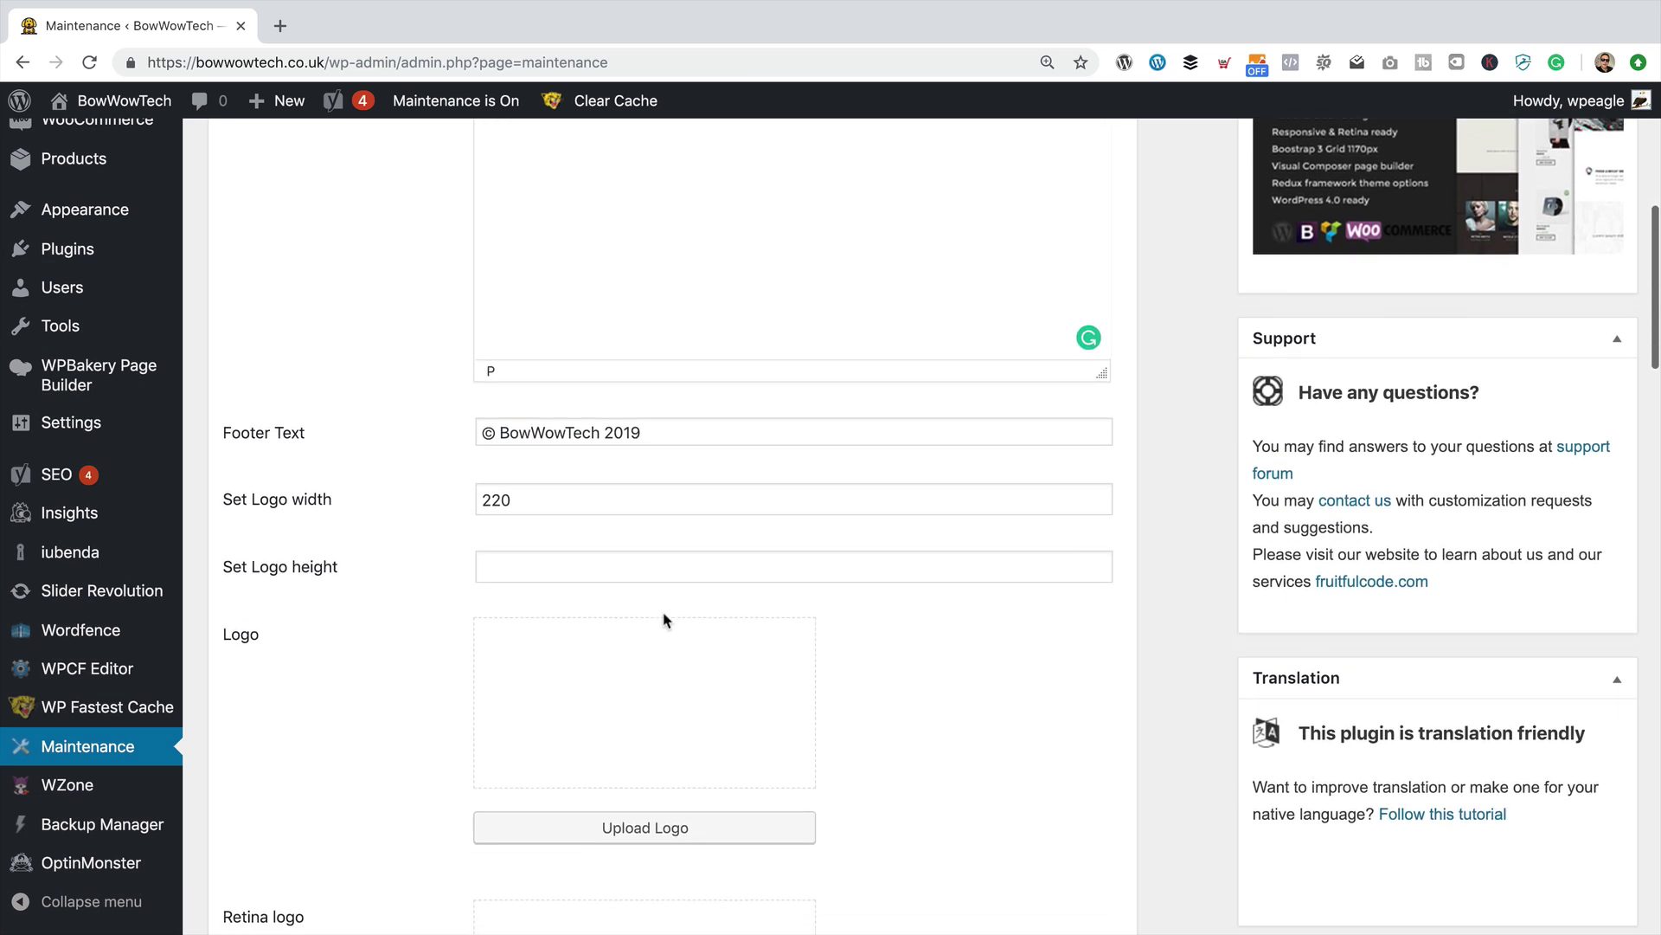
Step: Search the media library for 'logo' and choose BowwowLogo as the maintenance page logo
click(663, 789)
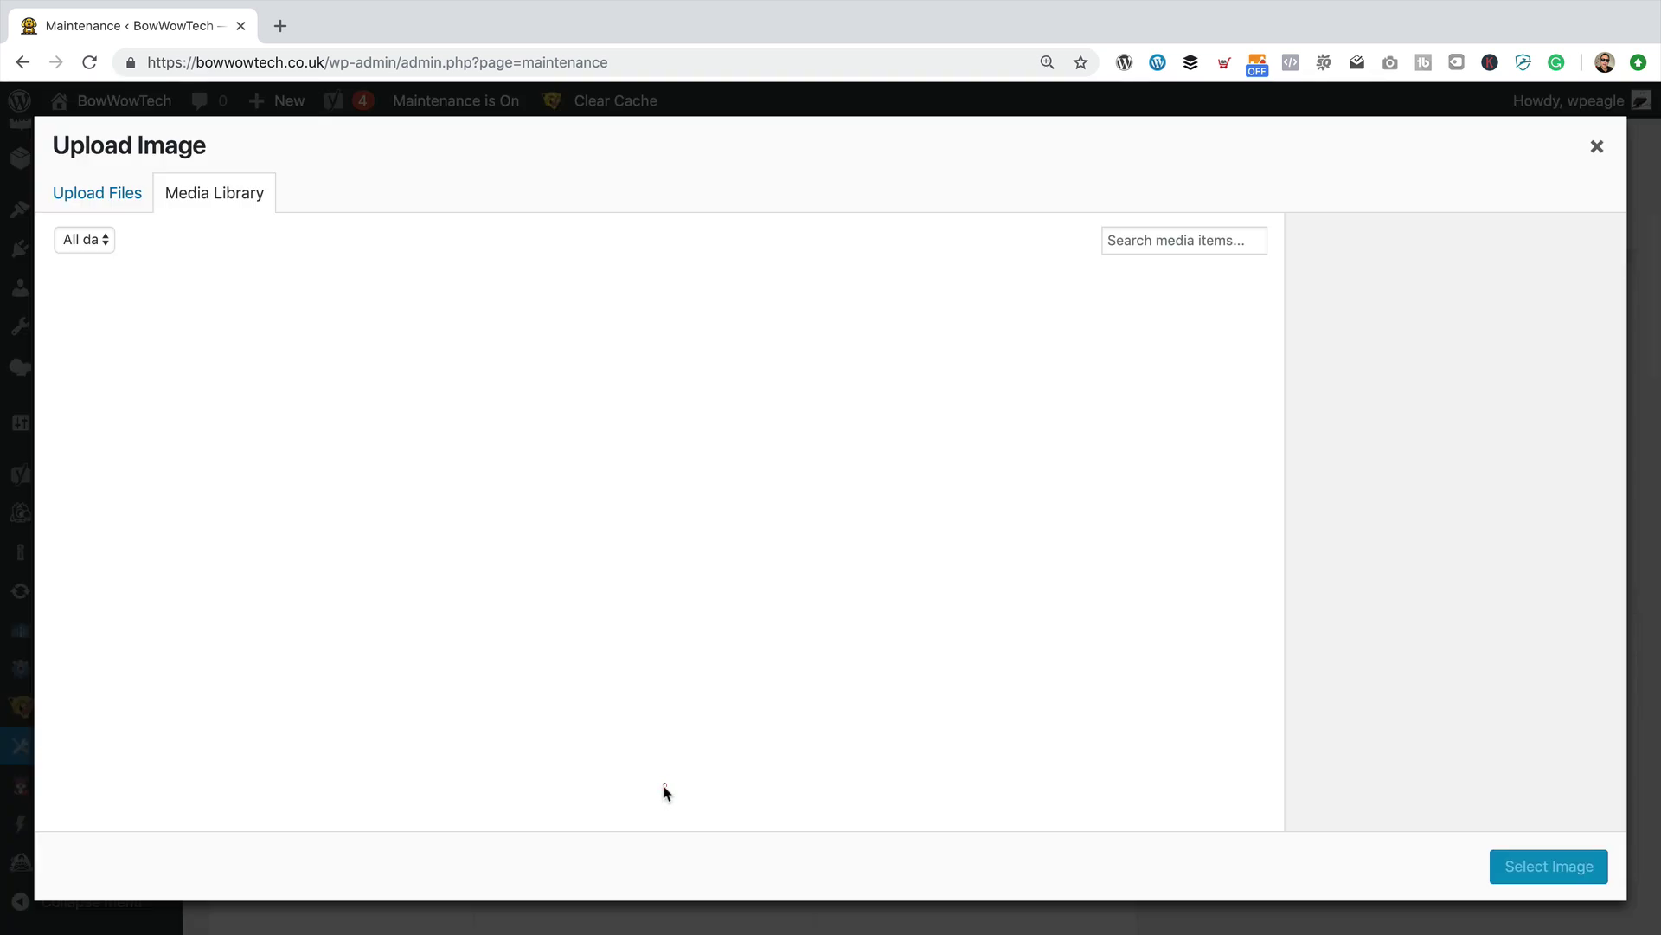
click(1221, 236)
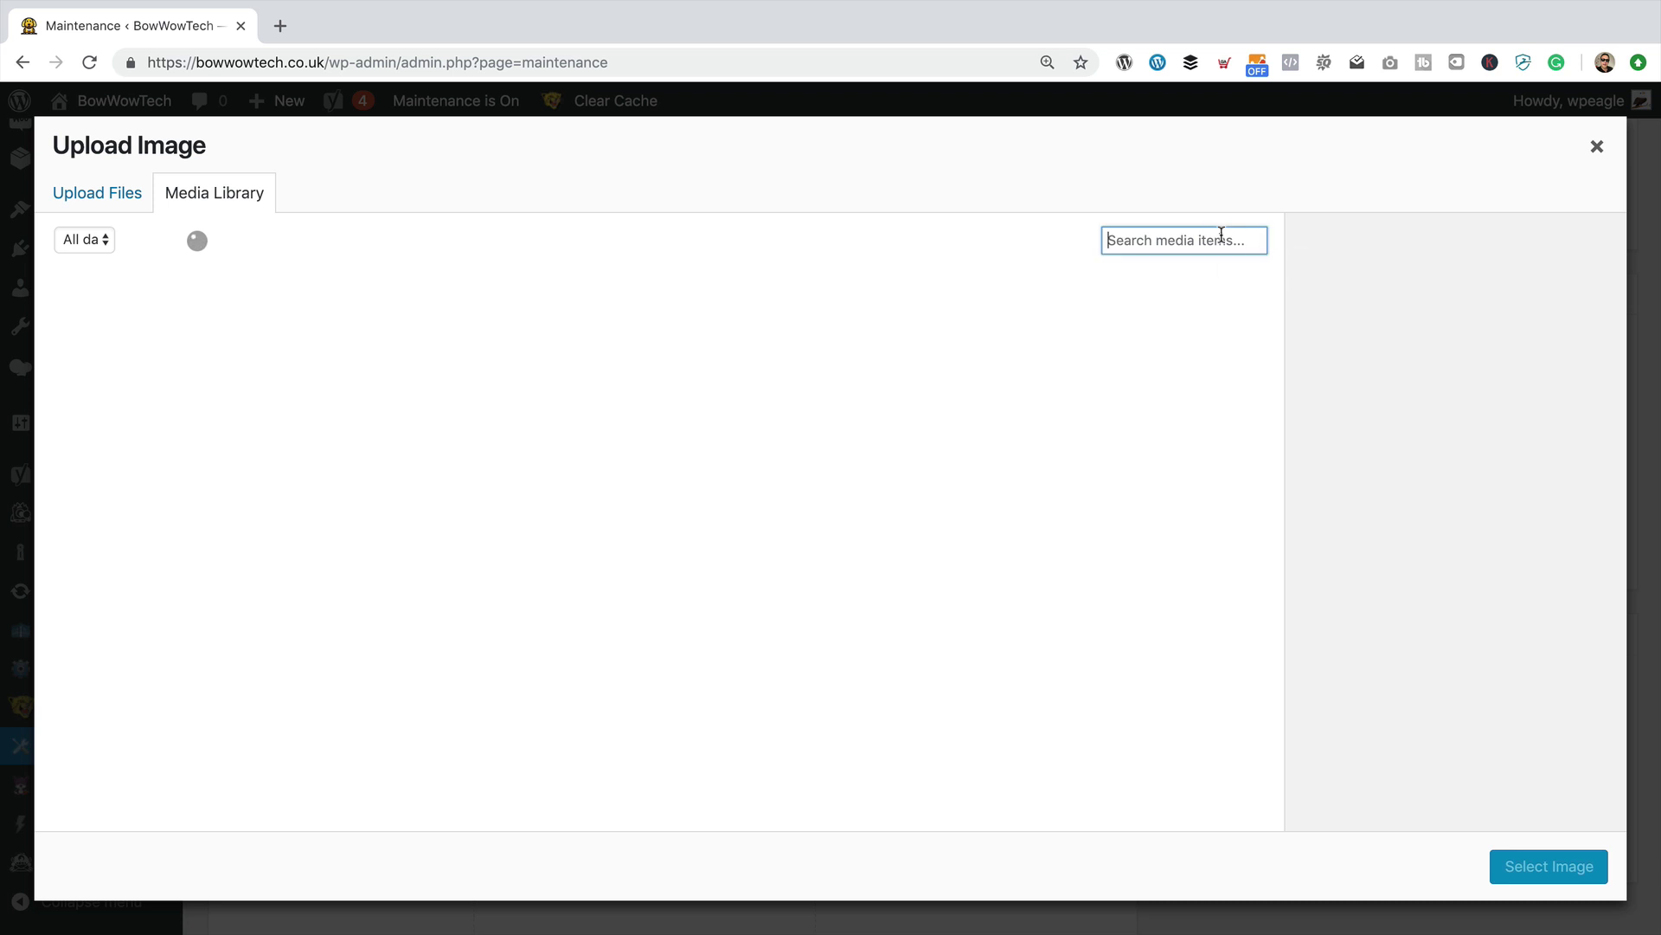
text(logo)
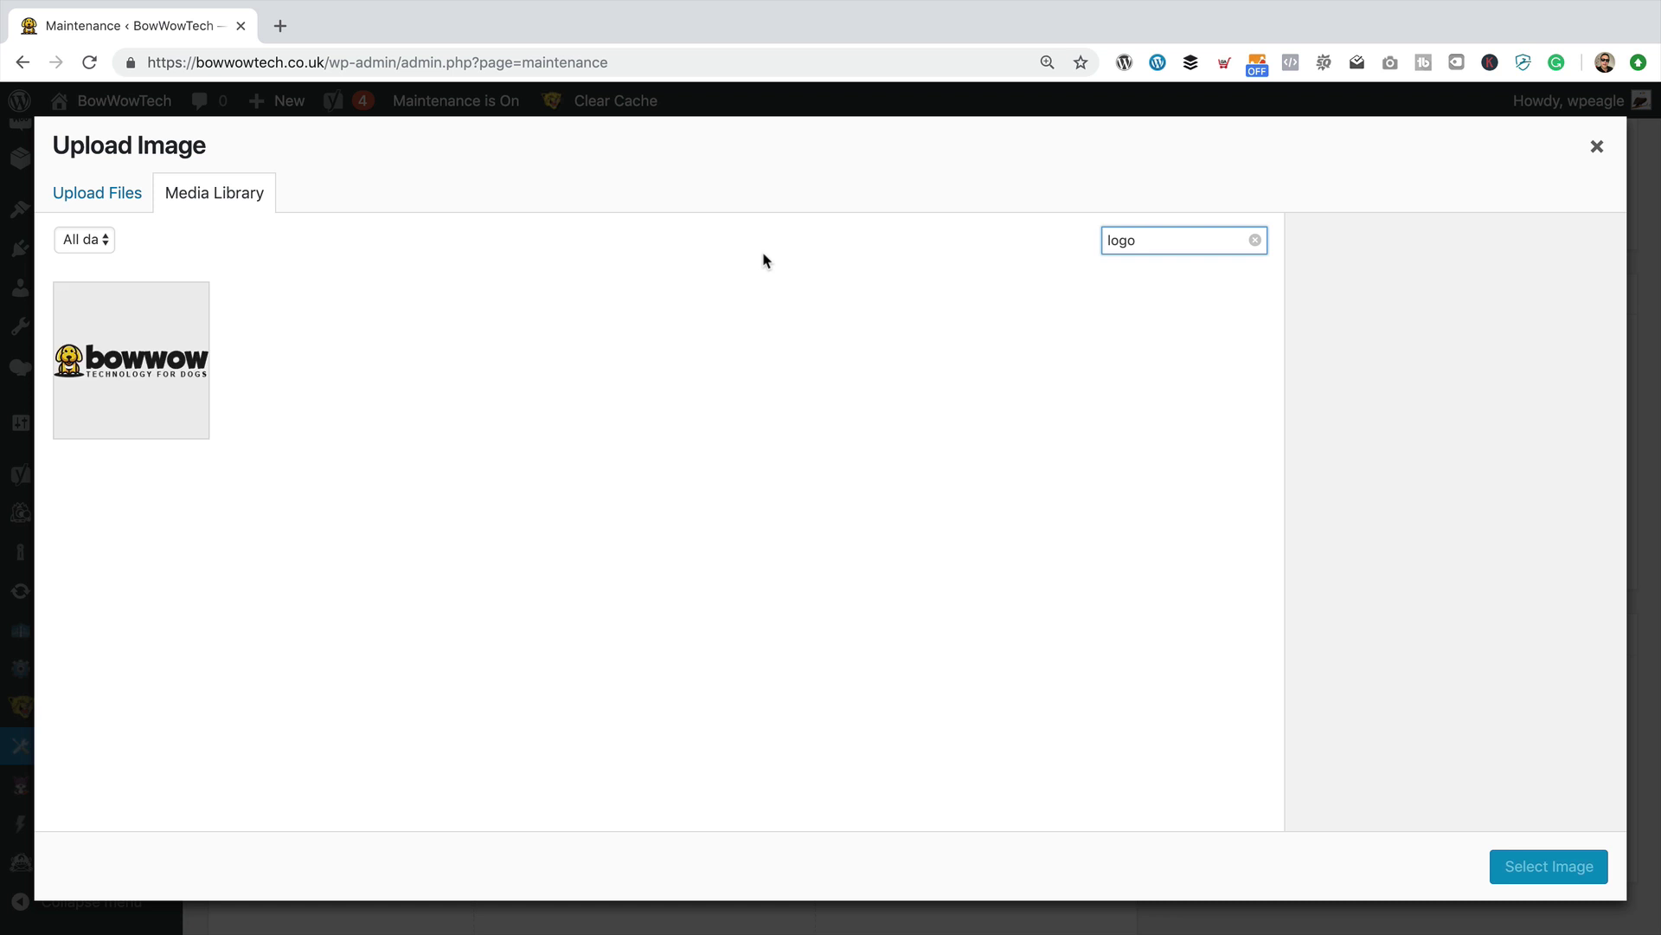
click(124, 385)
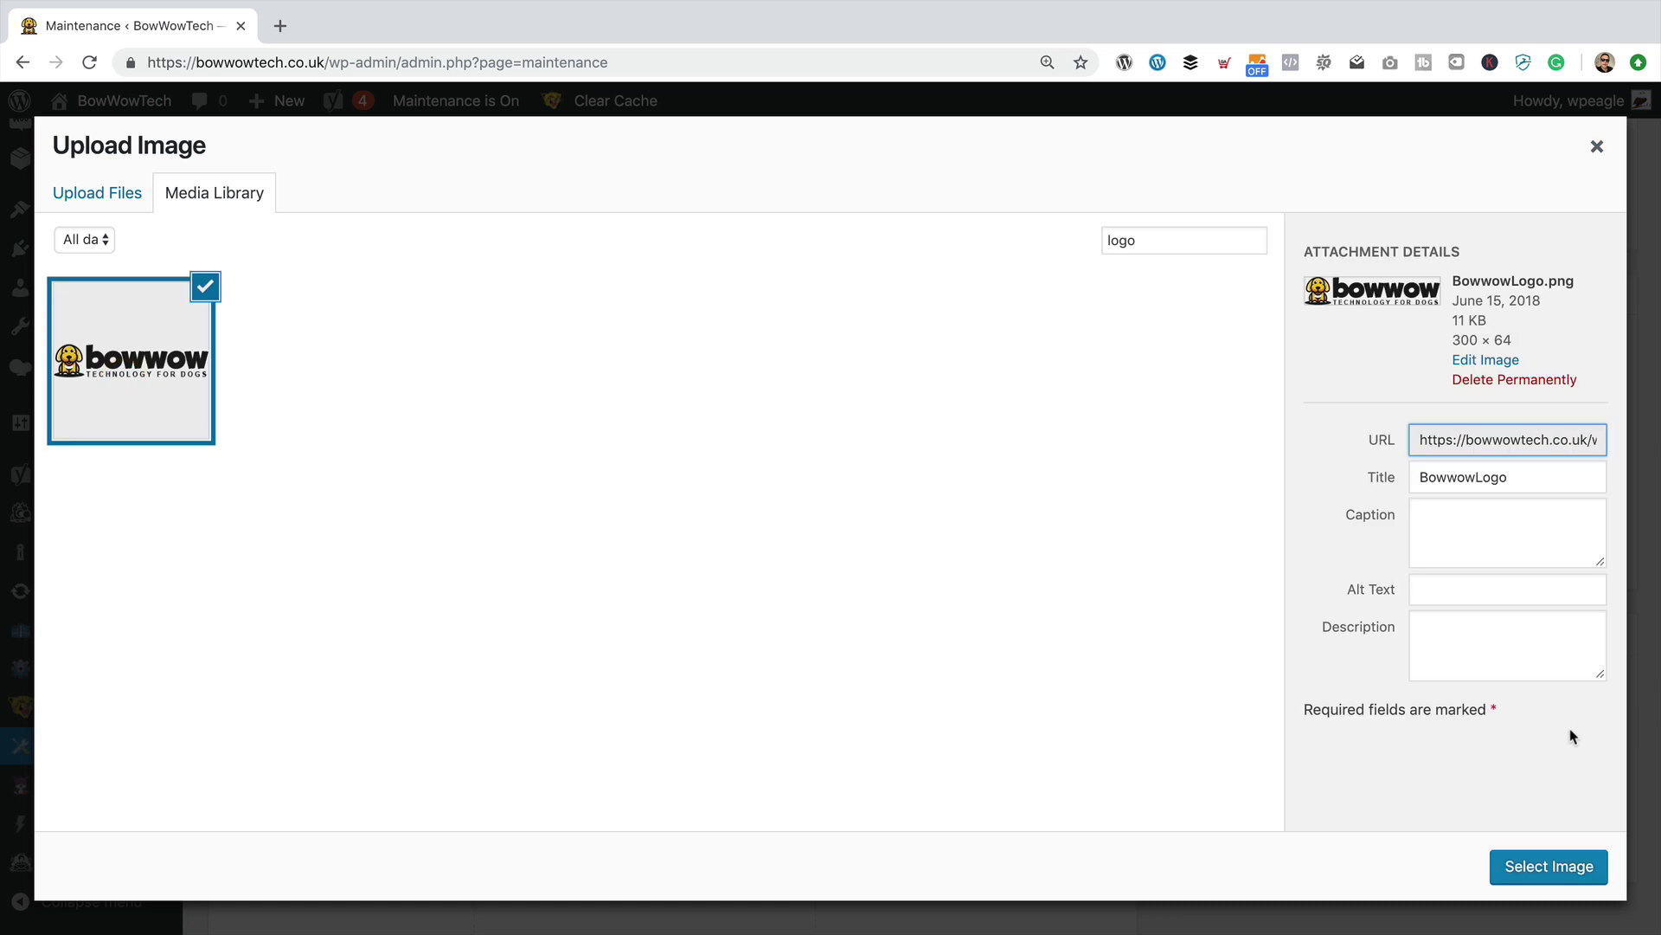
drag(1518, 339, 1481, 342)
click(1427, 348)
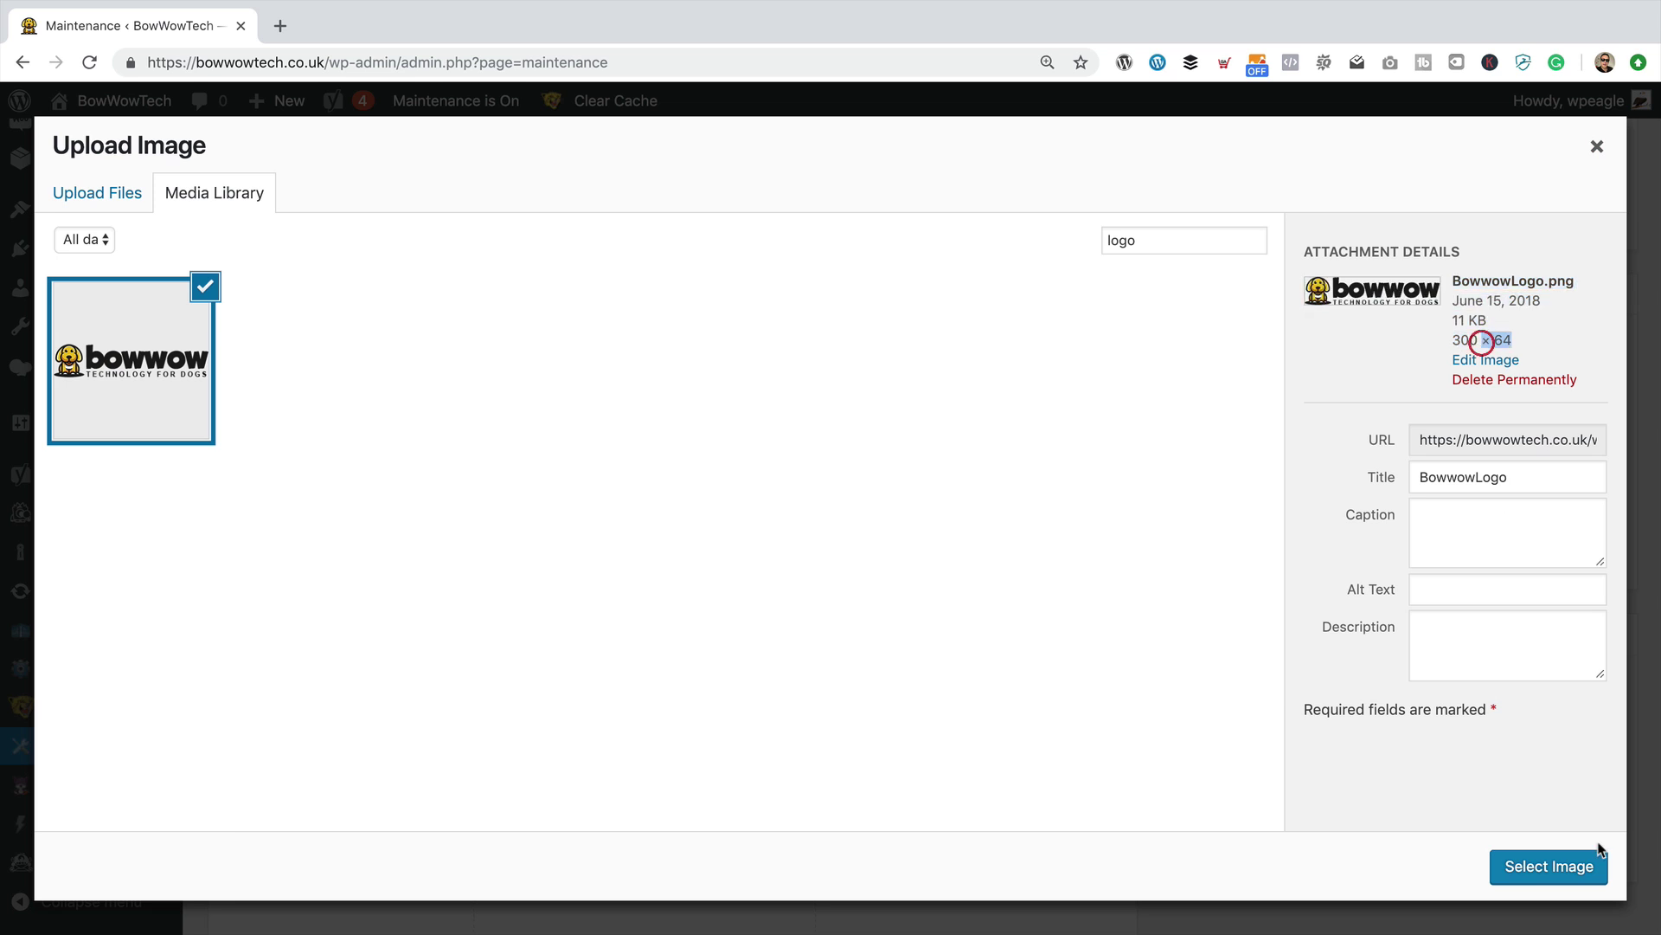
click(1544, 868)
Step: Set the logo width to 300 and keep the height at 64
click(474, 457)
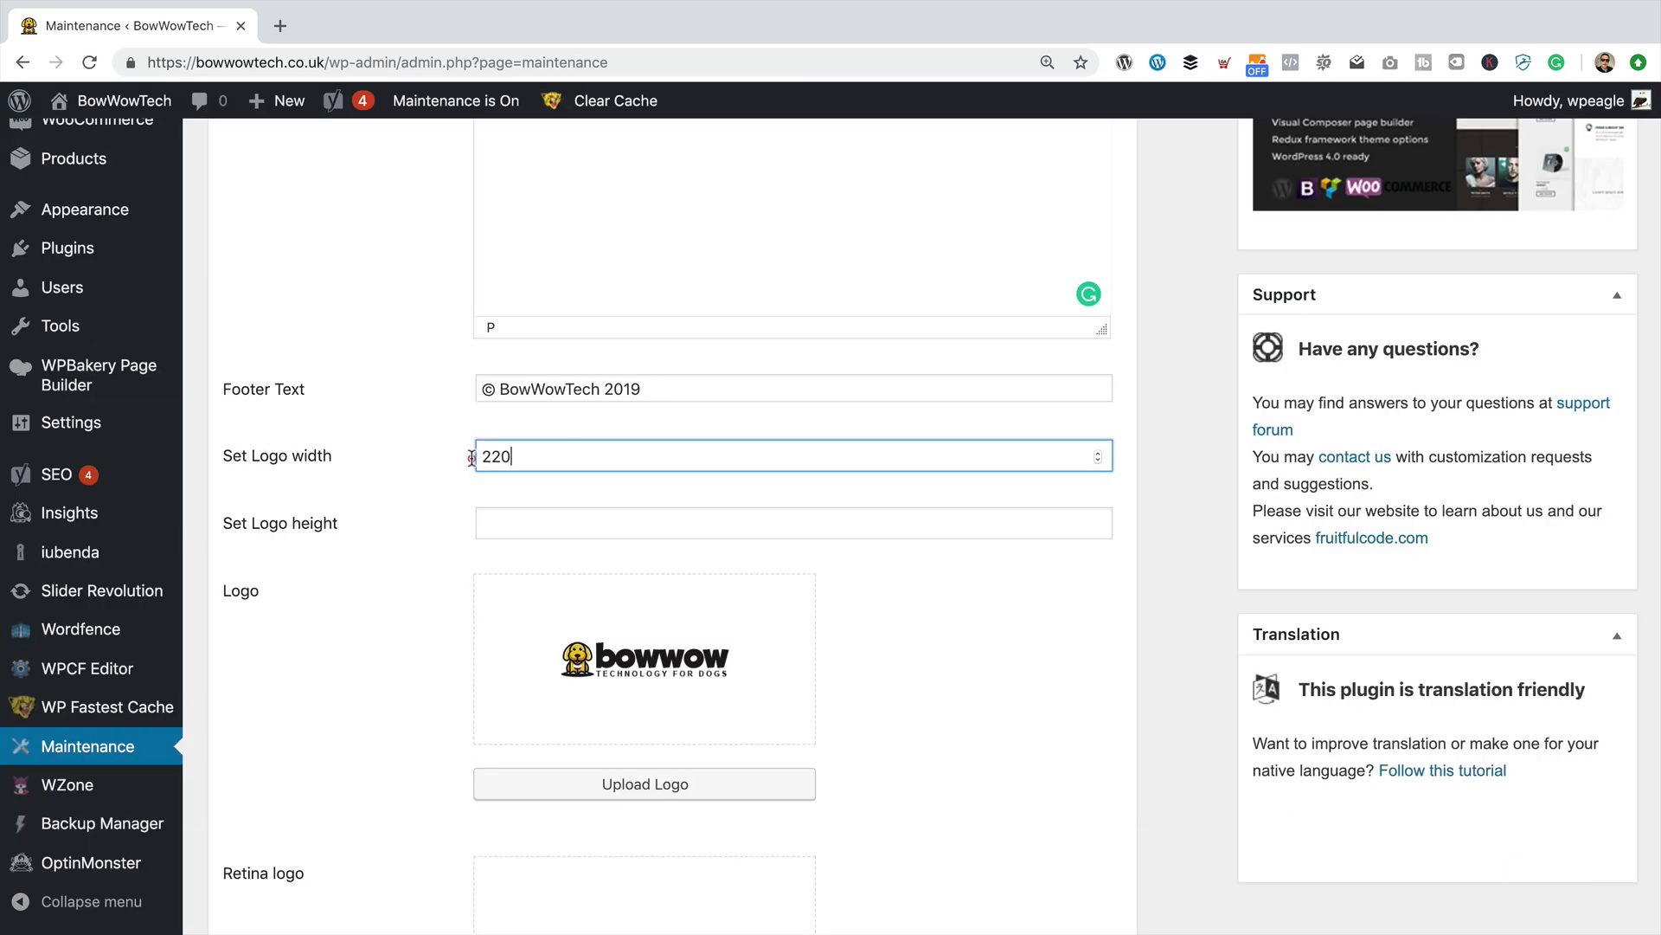
key(super+a)
text(300)
key(Tab)
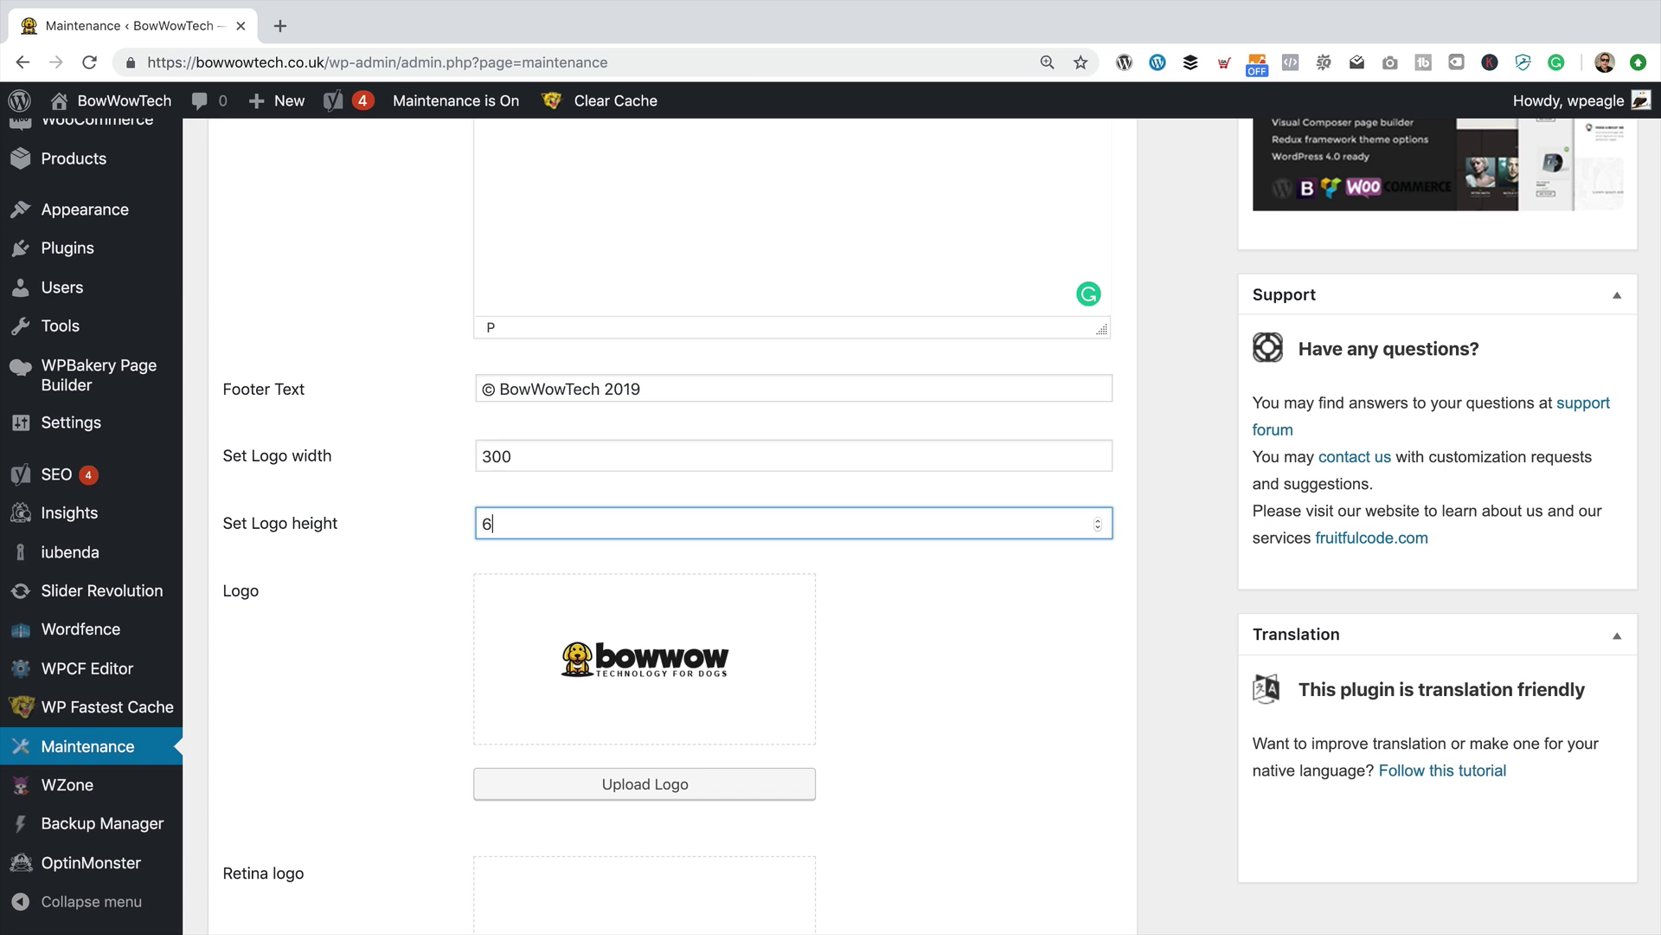
key(Tab)
scroll(883, 523, down, 4)
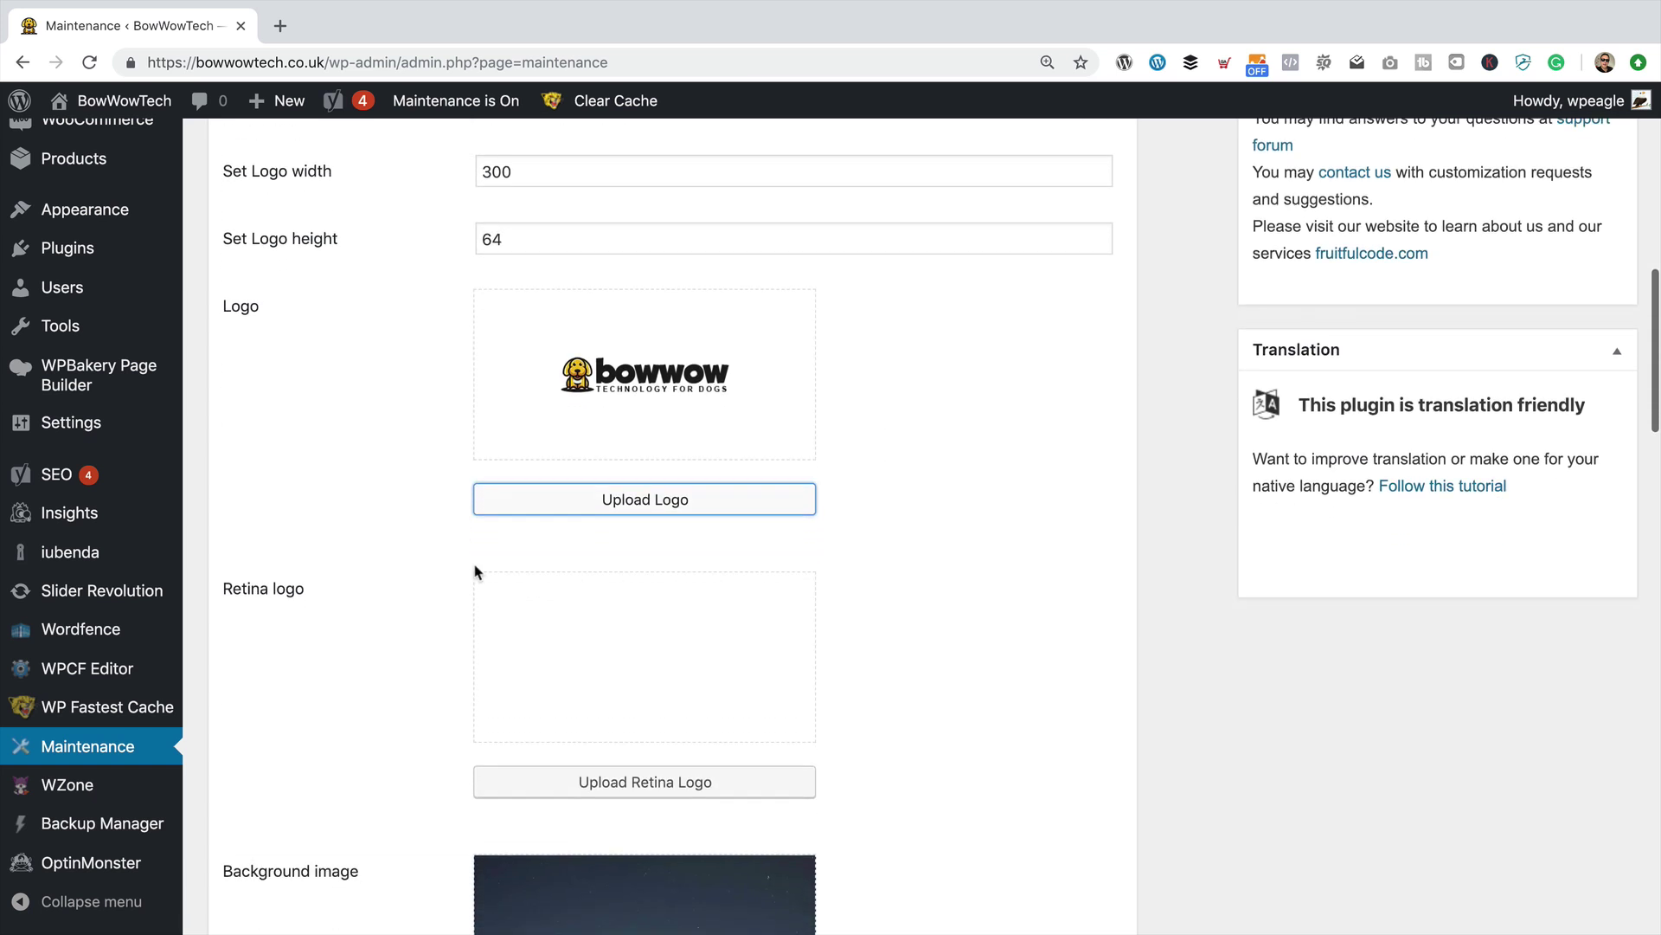
Step: Open the background image library, check the current mountain image, and start a new file upload
scroll(1050, 678, down, 2)
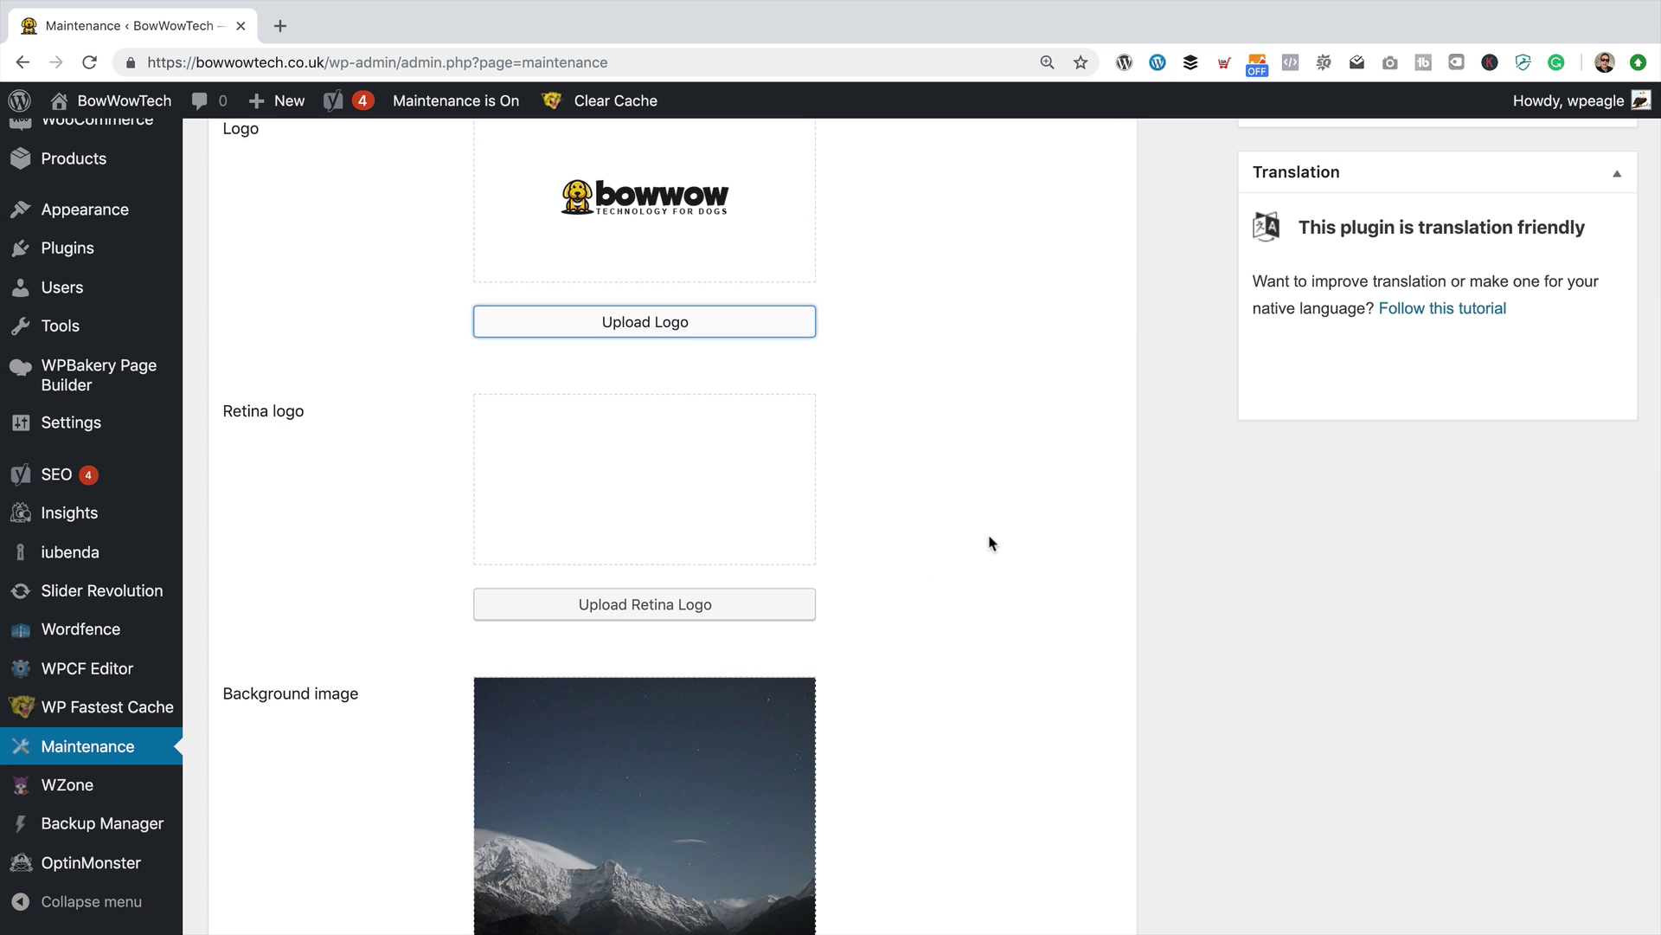
scroll(988, 542, down, 3)
mouse_move(634, 569)
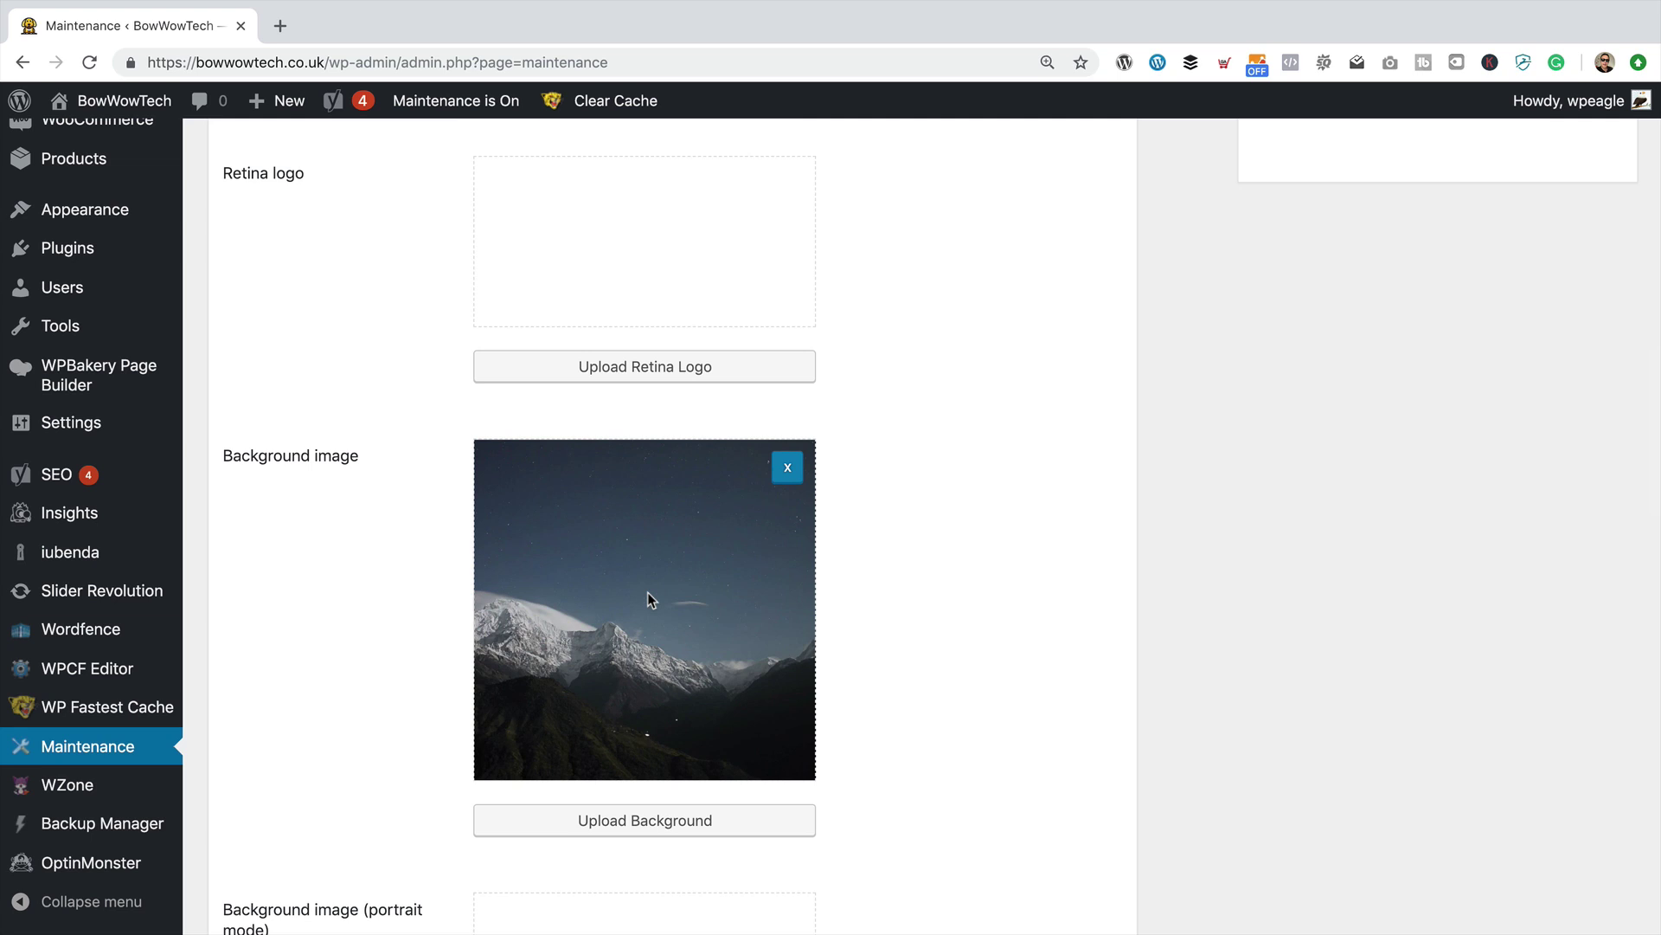
scroll(649, 593, down, 1)
click(665, 773)
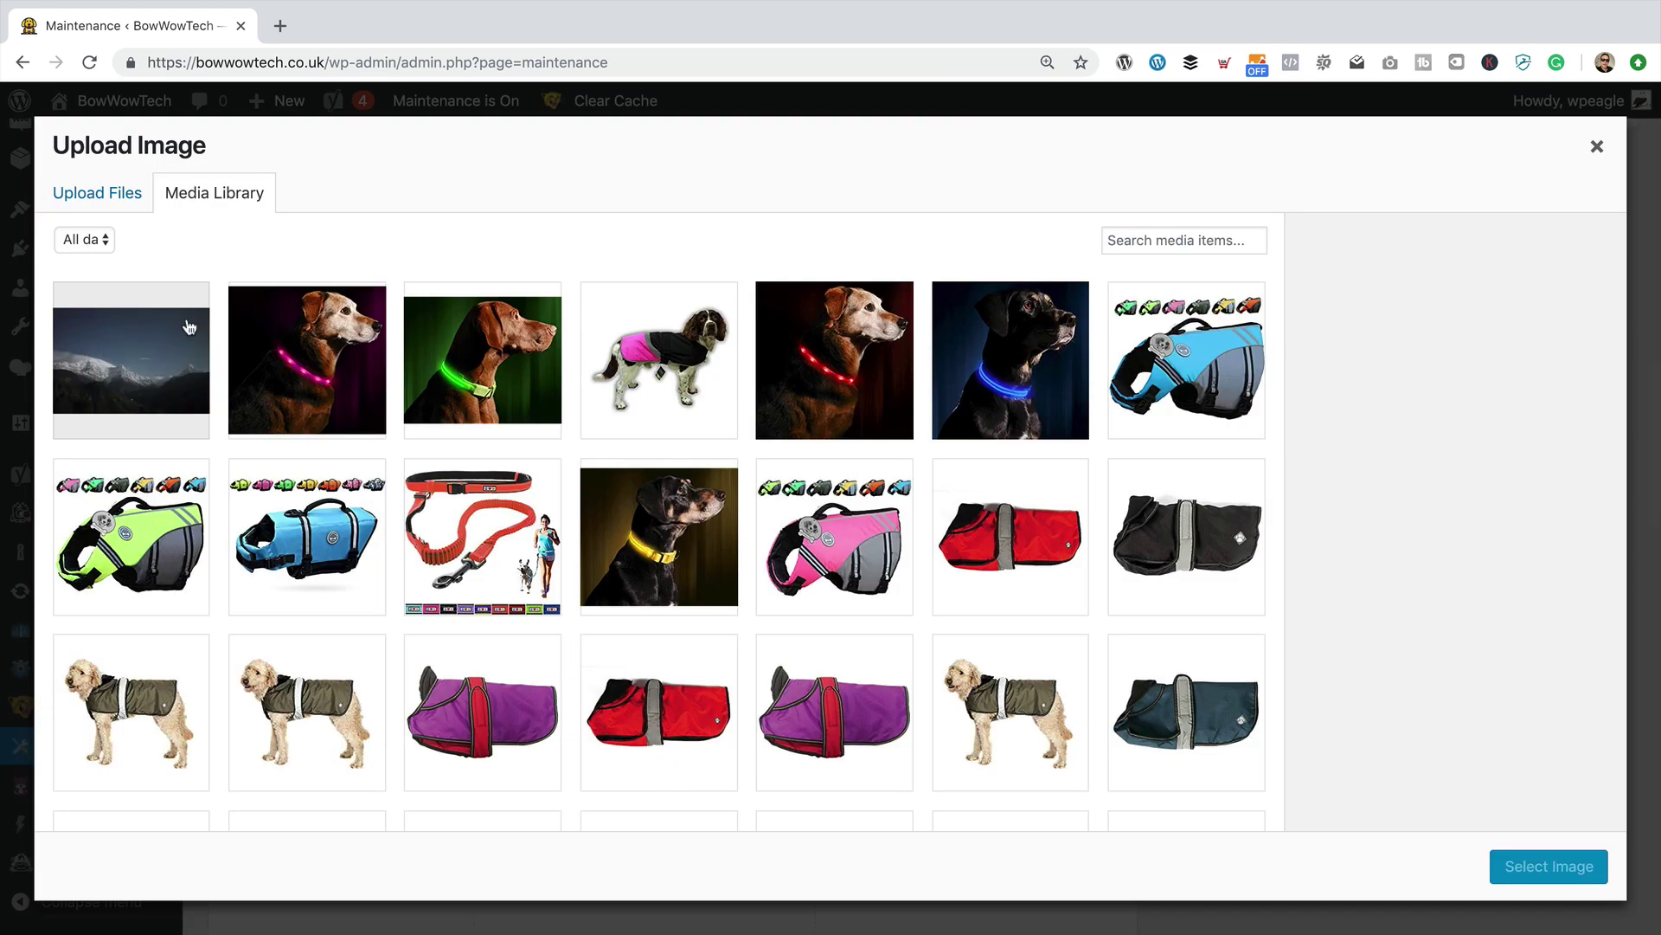
click(109, 334)
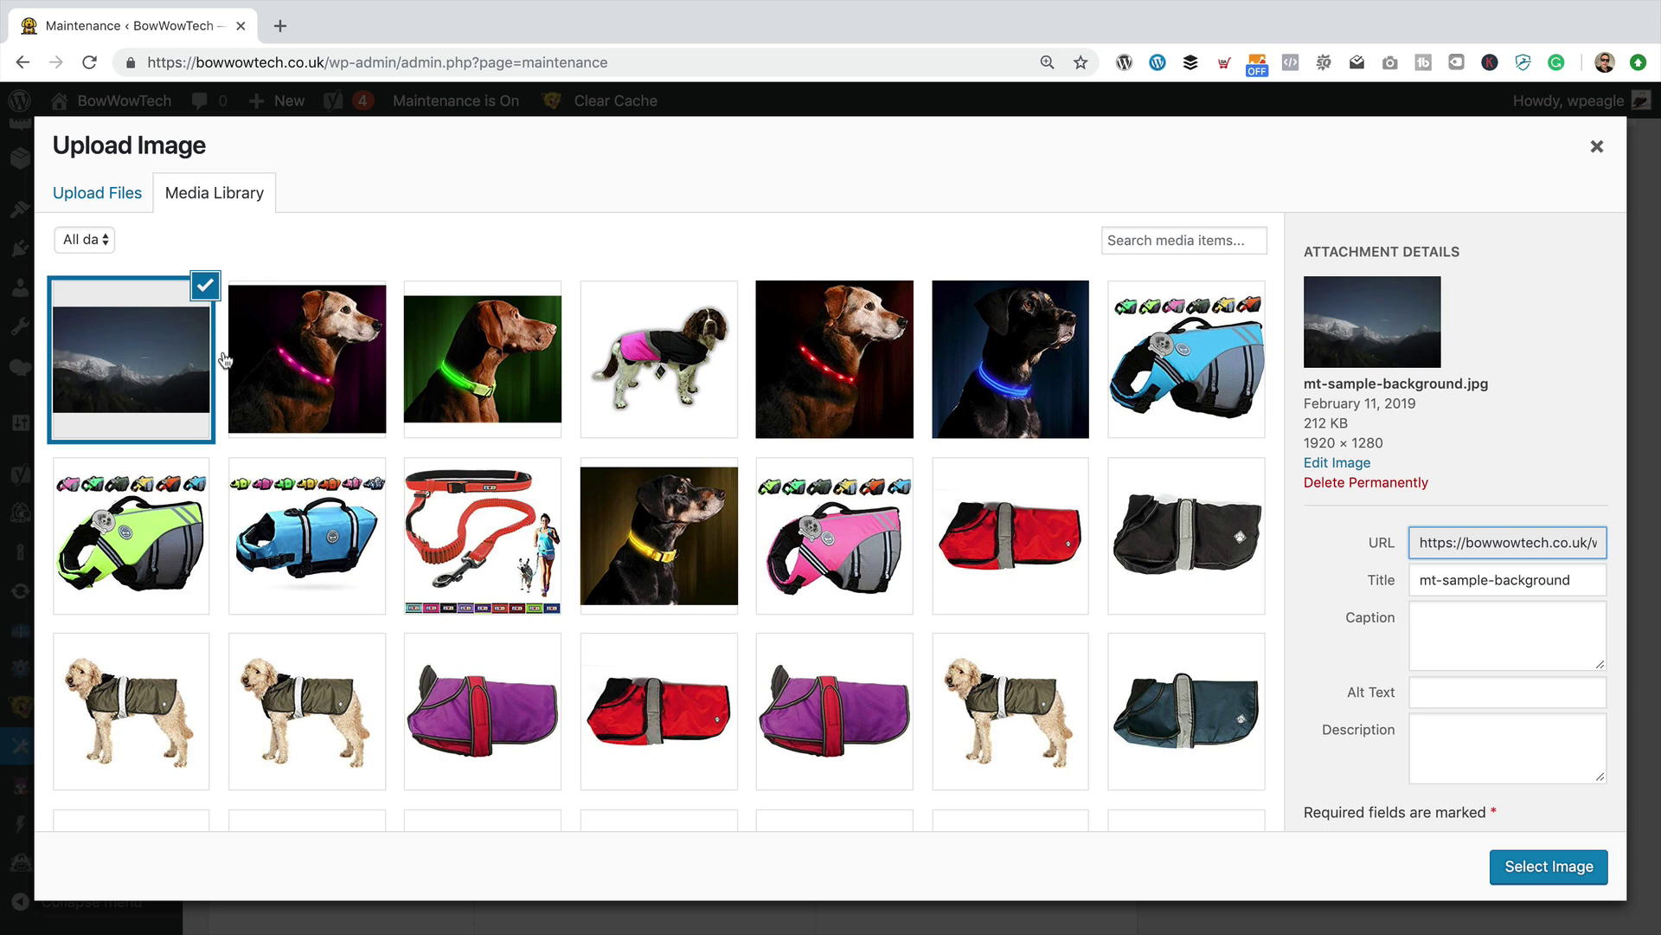
click(101, 193)
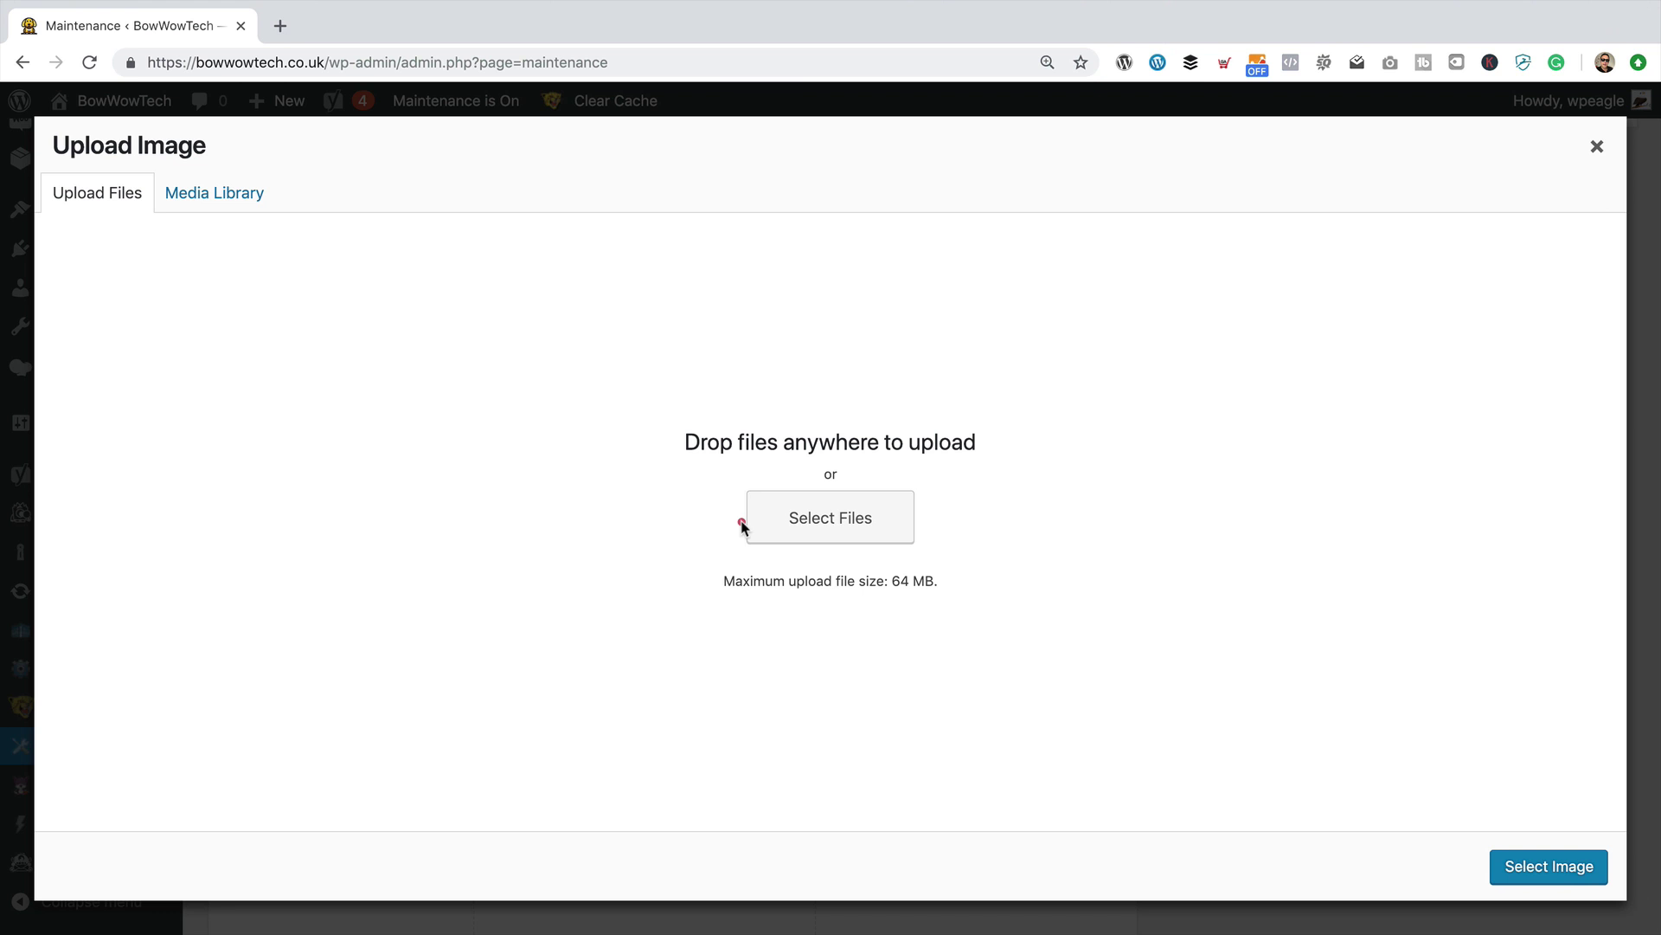
click(793, 526)
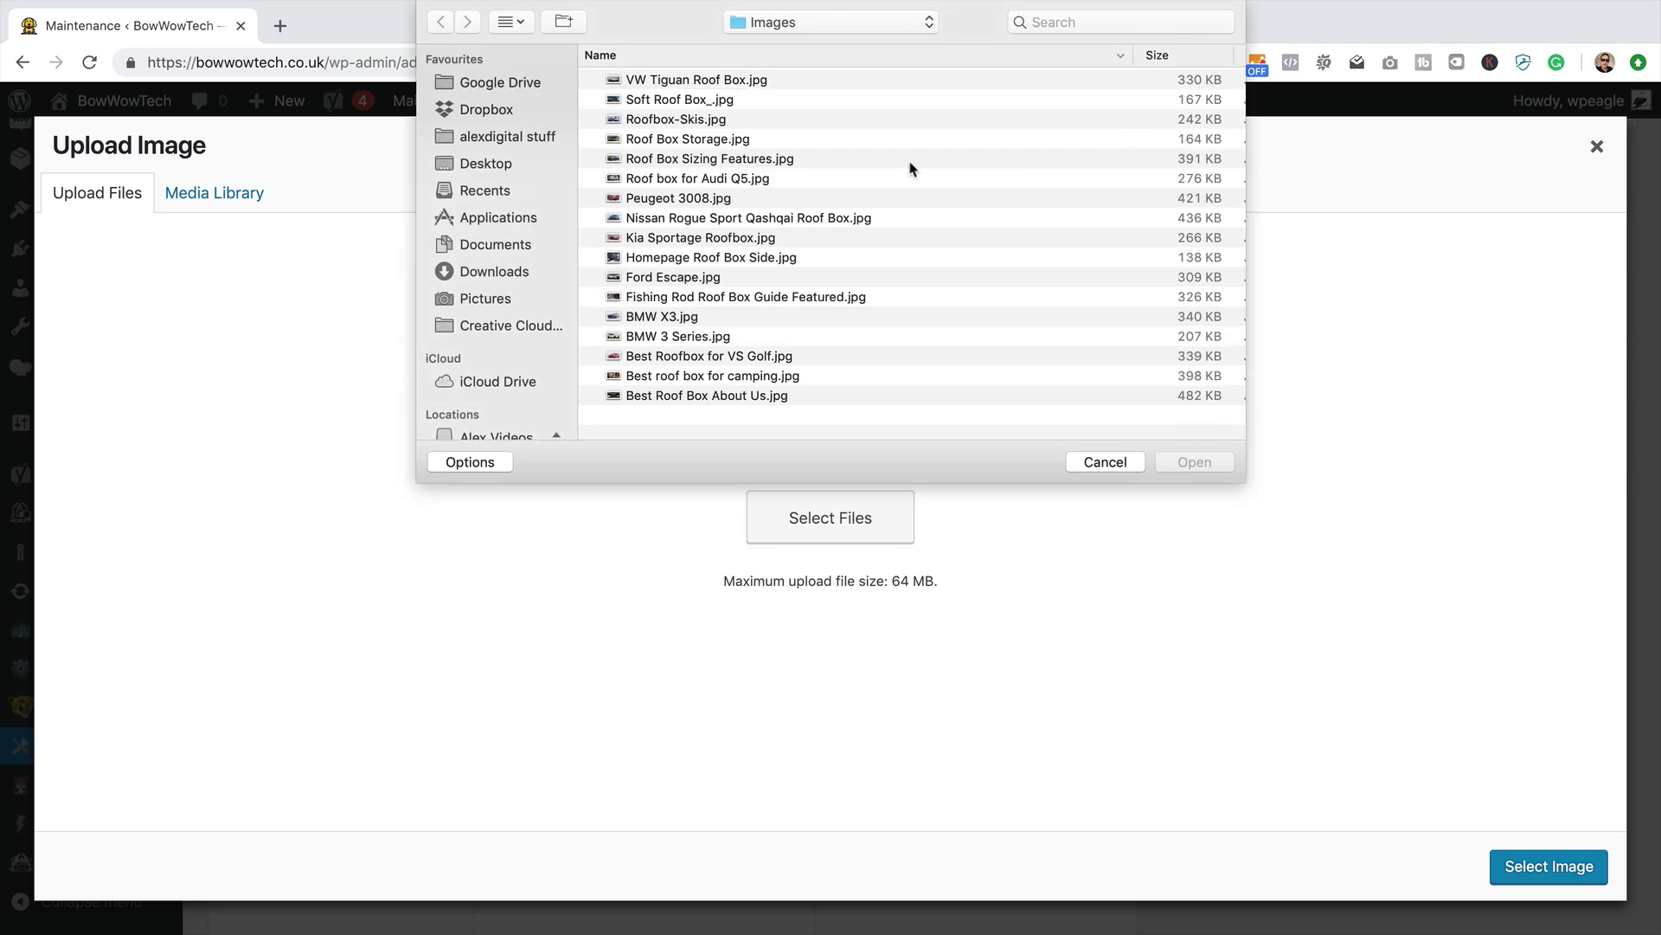
Step: Upload BOW Maintenance.jpg from the WPEagle folder and set it as the background
click(868, 21)
click(837, 152)
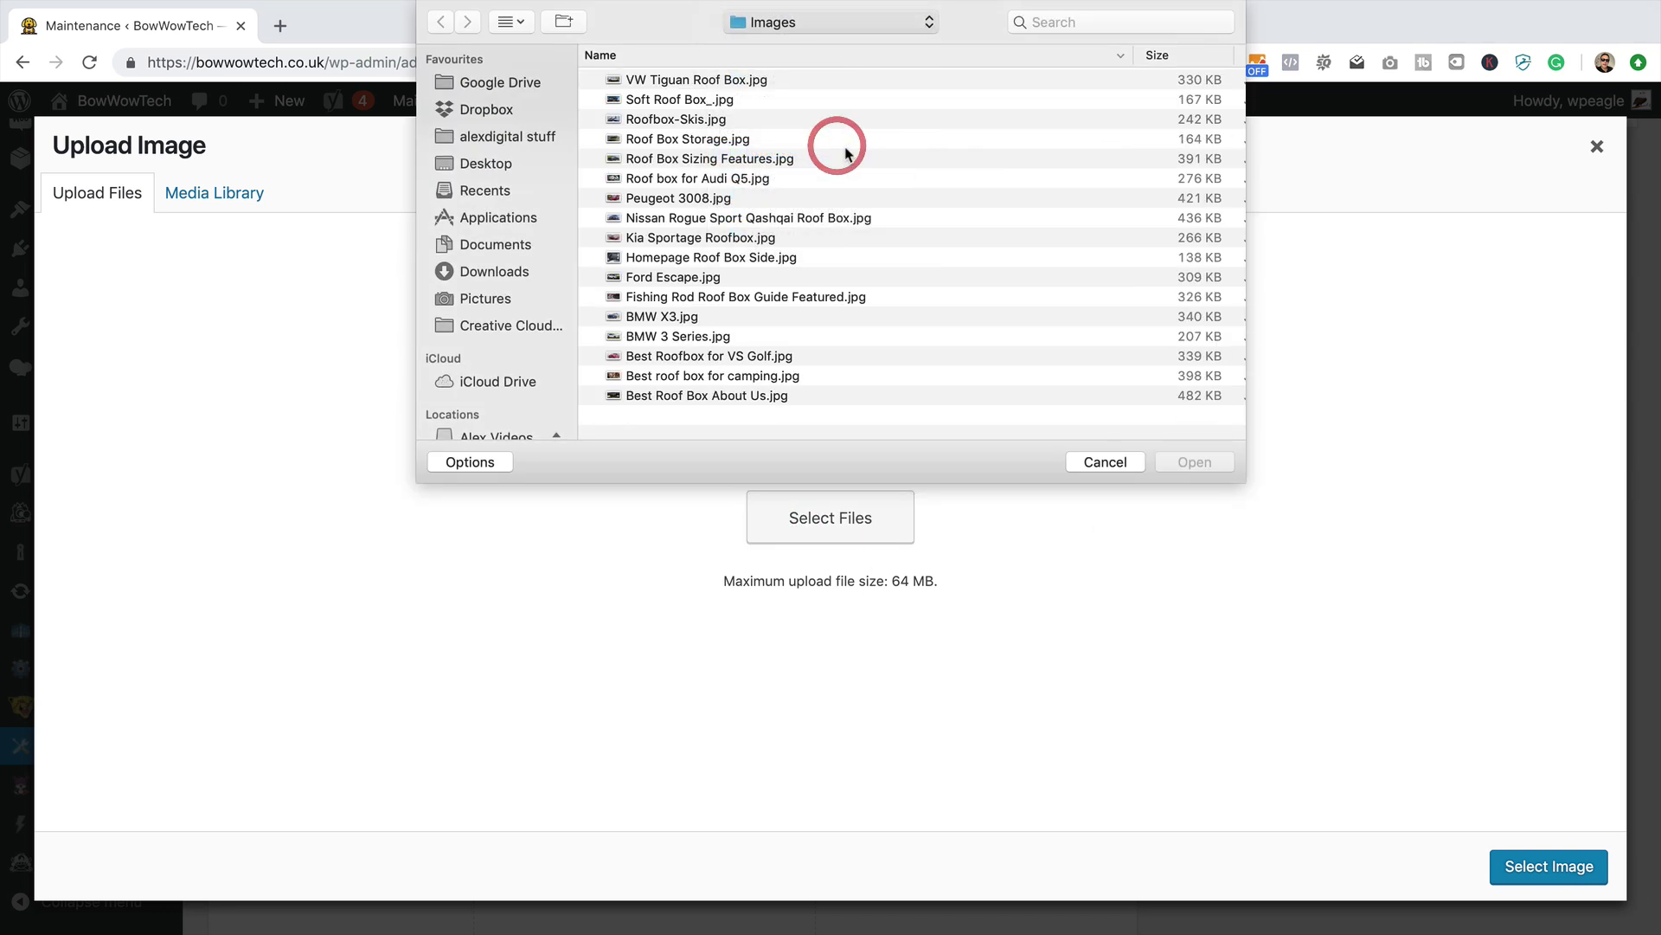
scroll(1131, 82, right, 3)
scroll(1131, 83, right, 3)
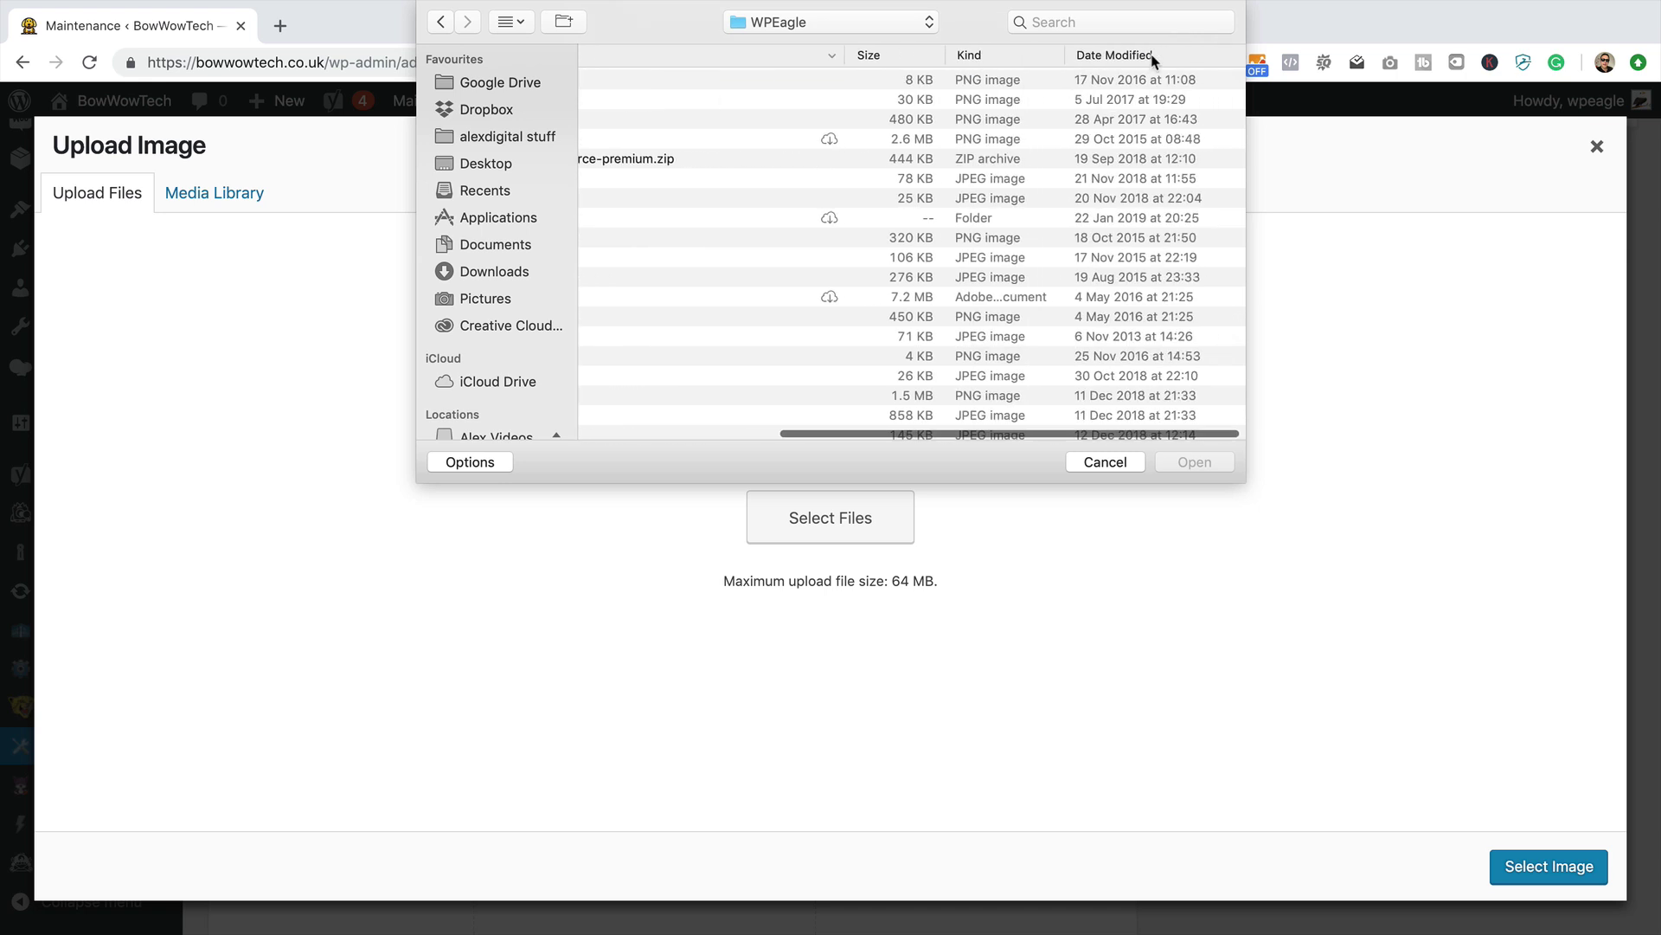
click(1150, 52)
scroll(861, 100, left, 5)
click(674, 83)
double_click(673, 82)
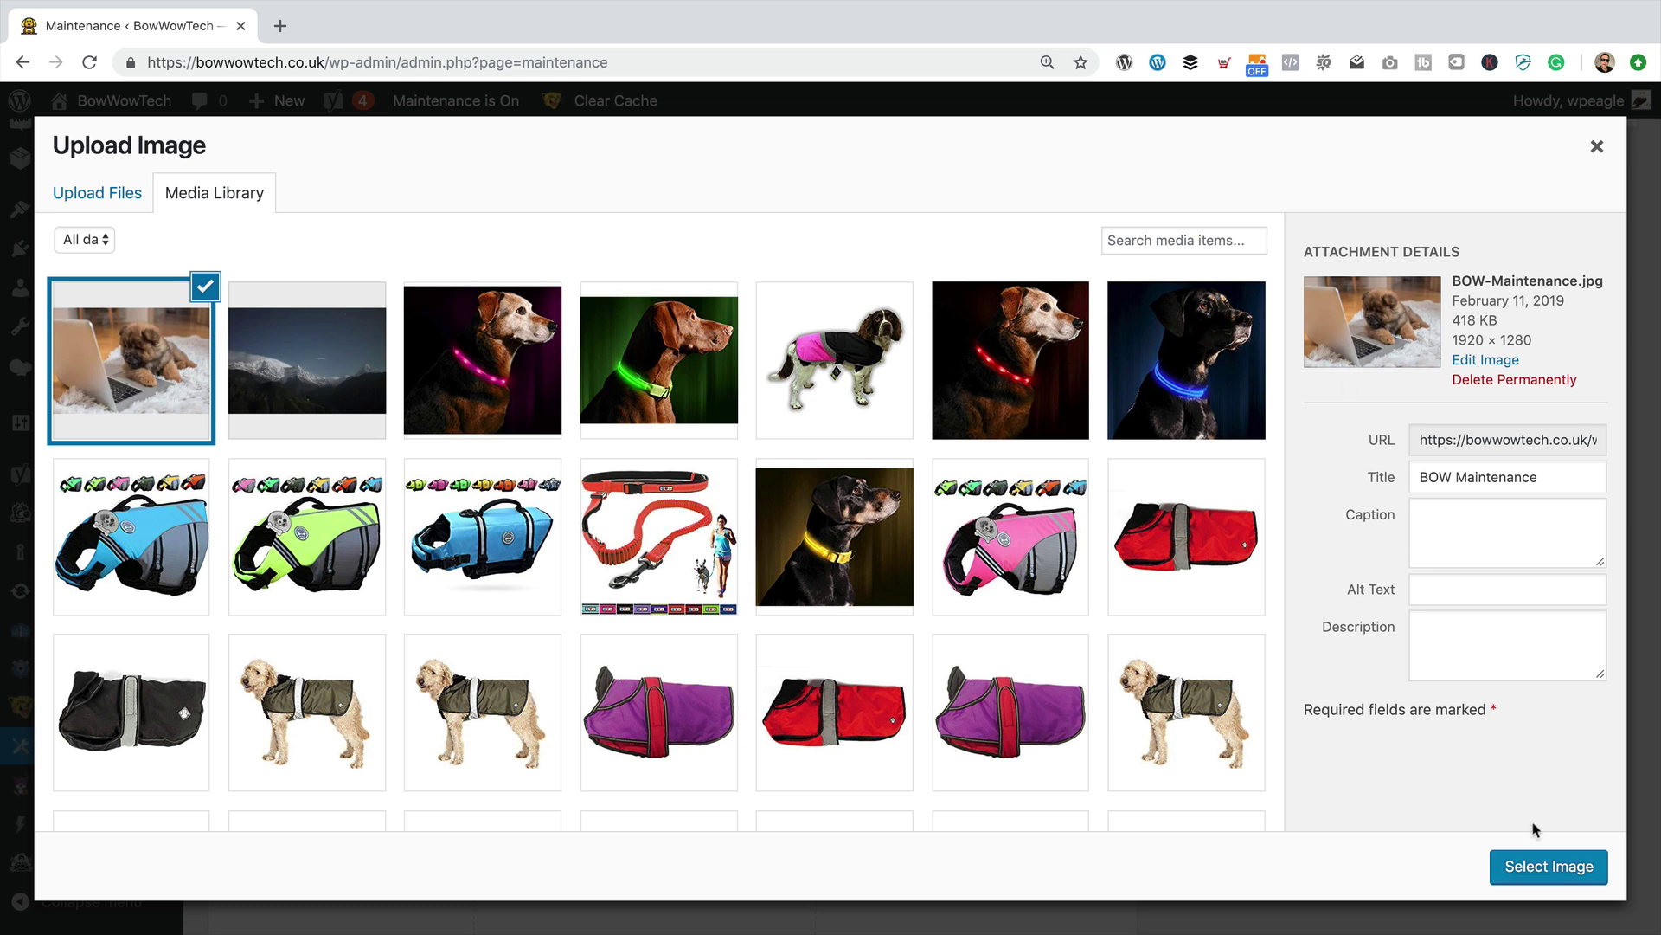
click(1542, 868)
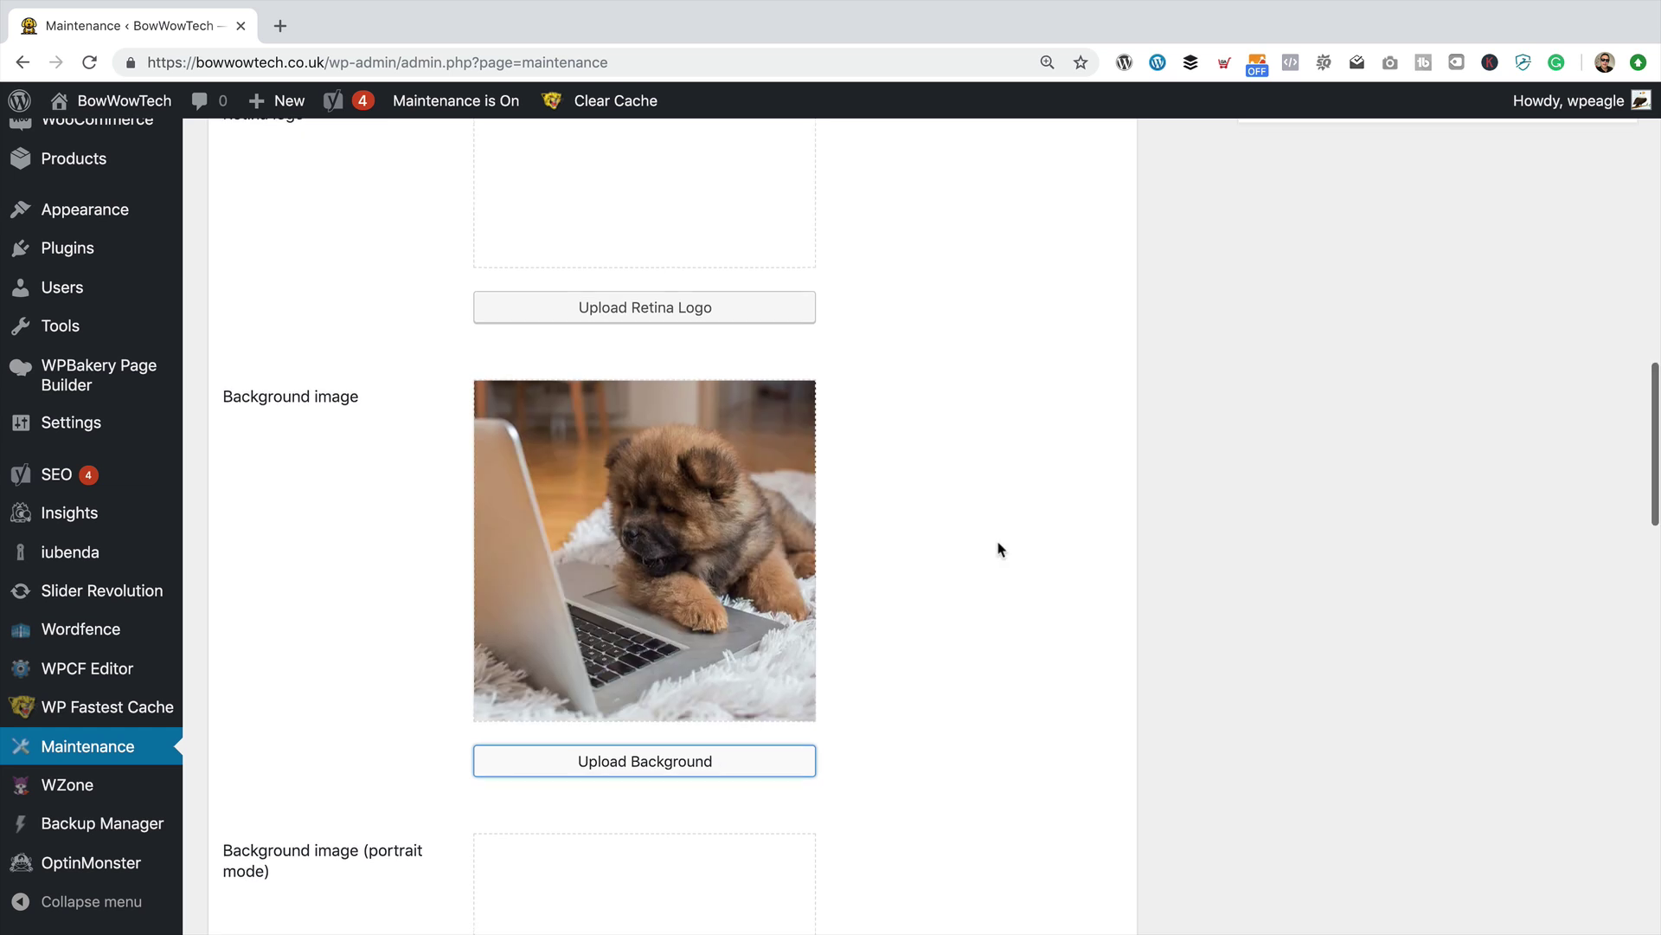
Step: Review the remaining Maintenance options, including Google Analytics ID, then save the changes
scroll(999, 549, down, 1)
scroll(1000, 549, down, 5)
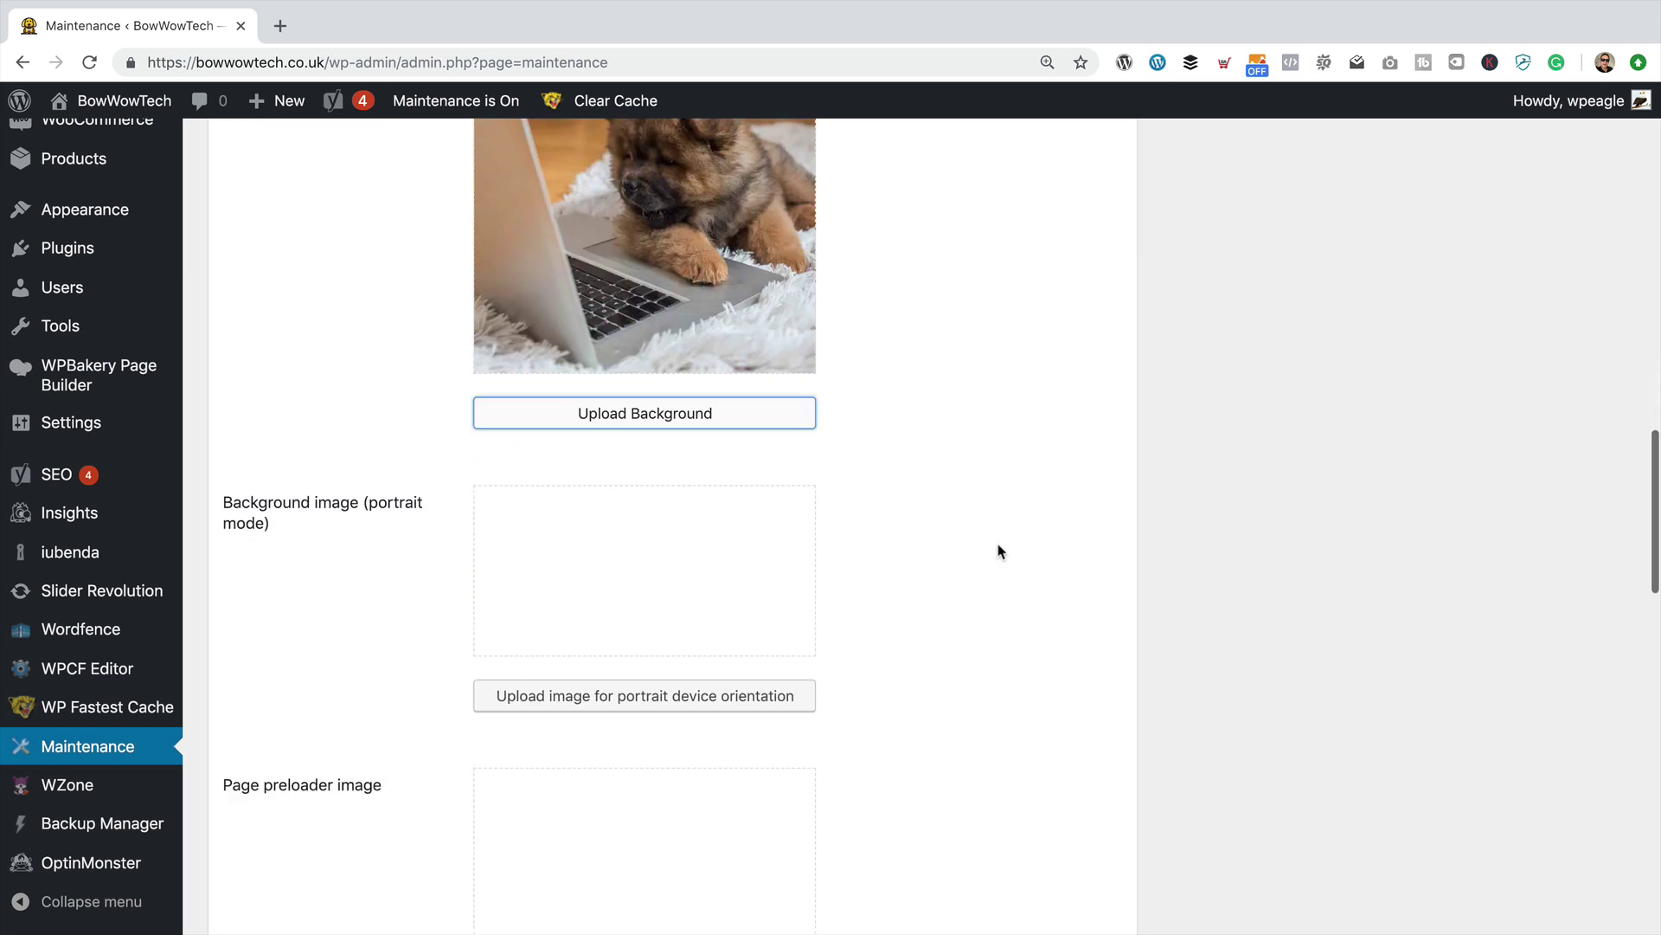
scroll(901, 567, down, 3)
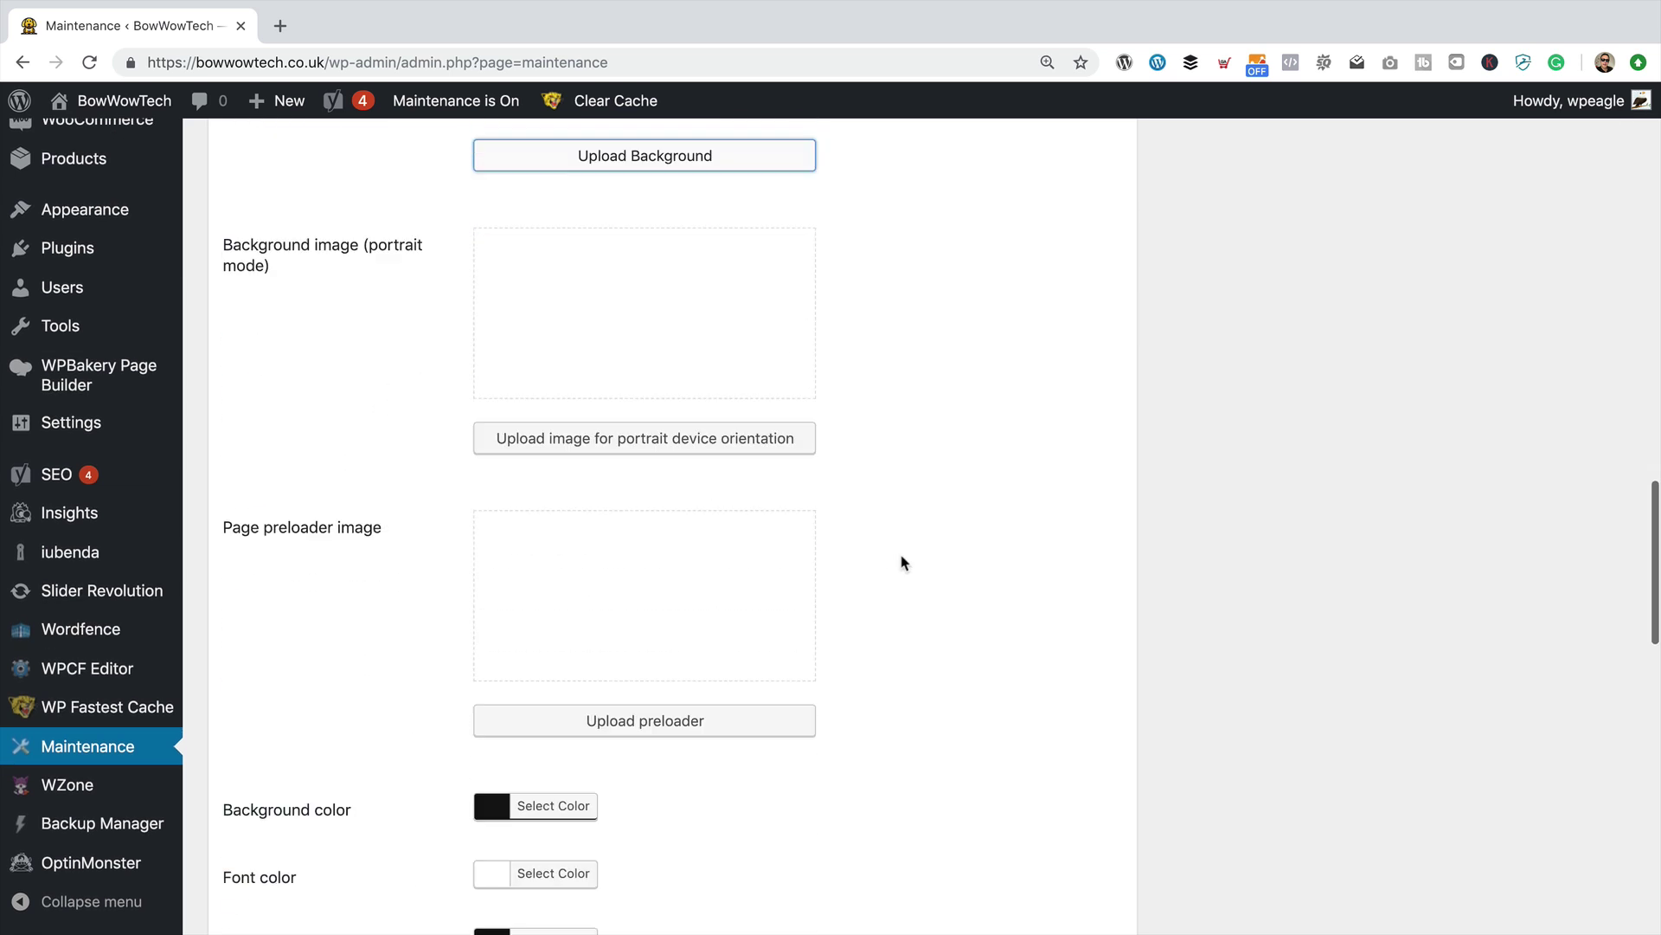
scroll(901, 566, down, 7)
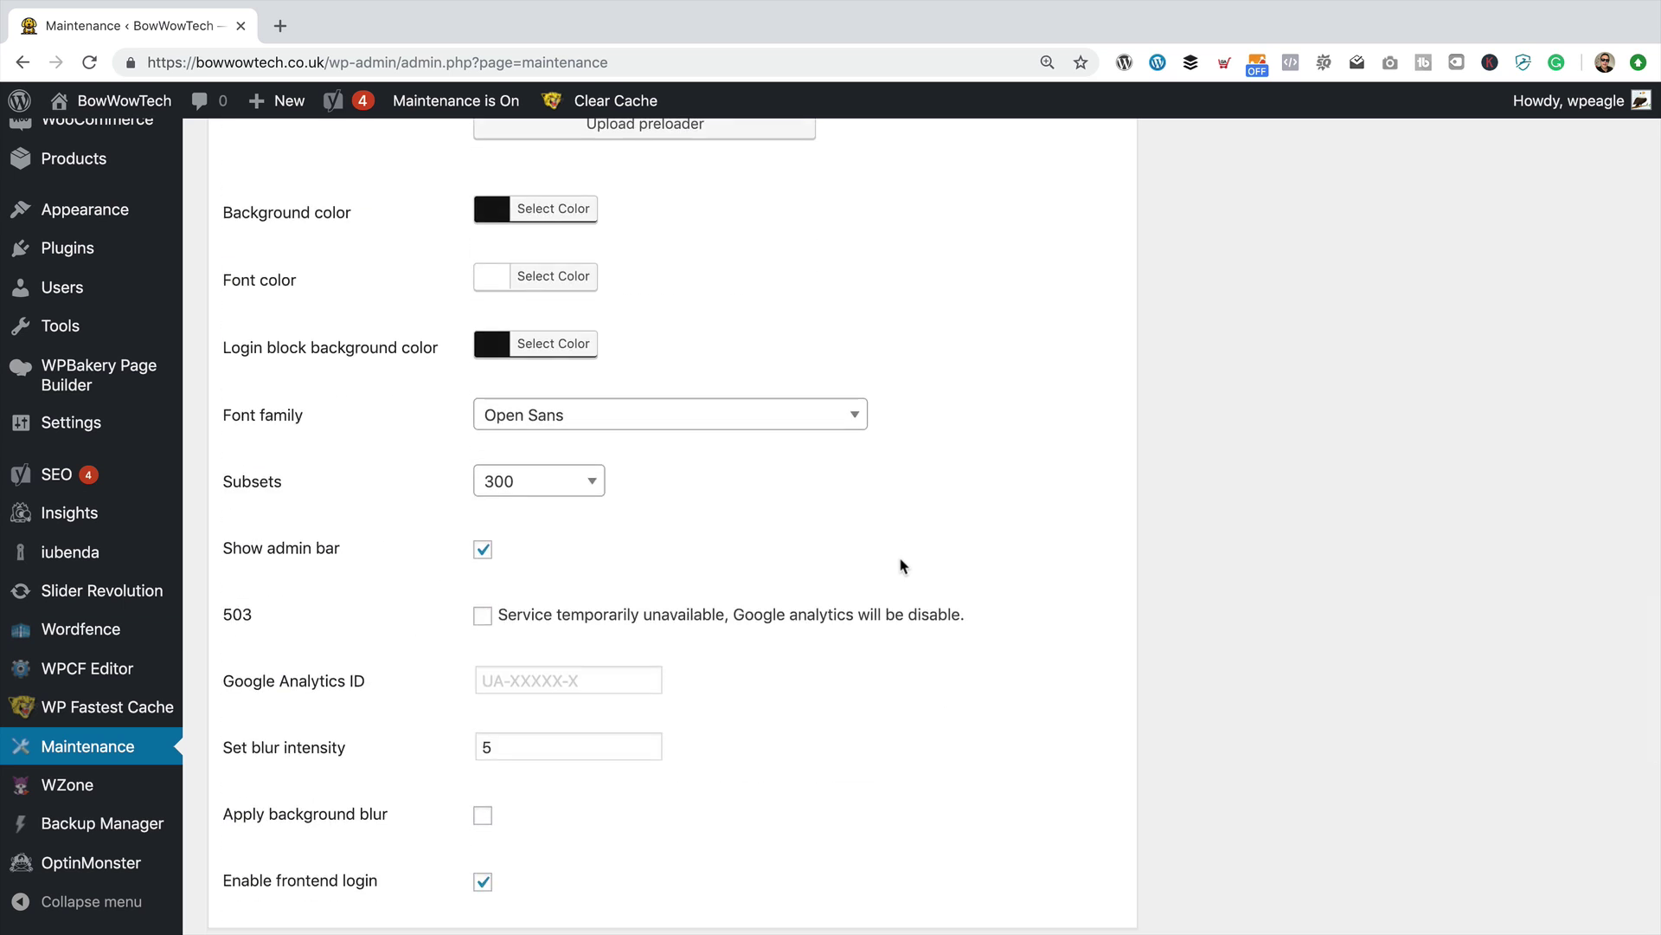
scroll(901, 567, down, 1)
click(582, 656)
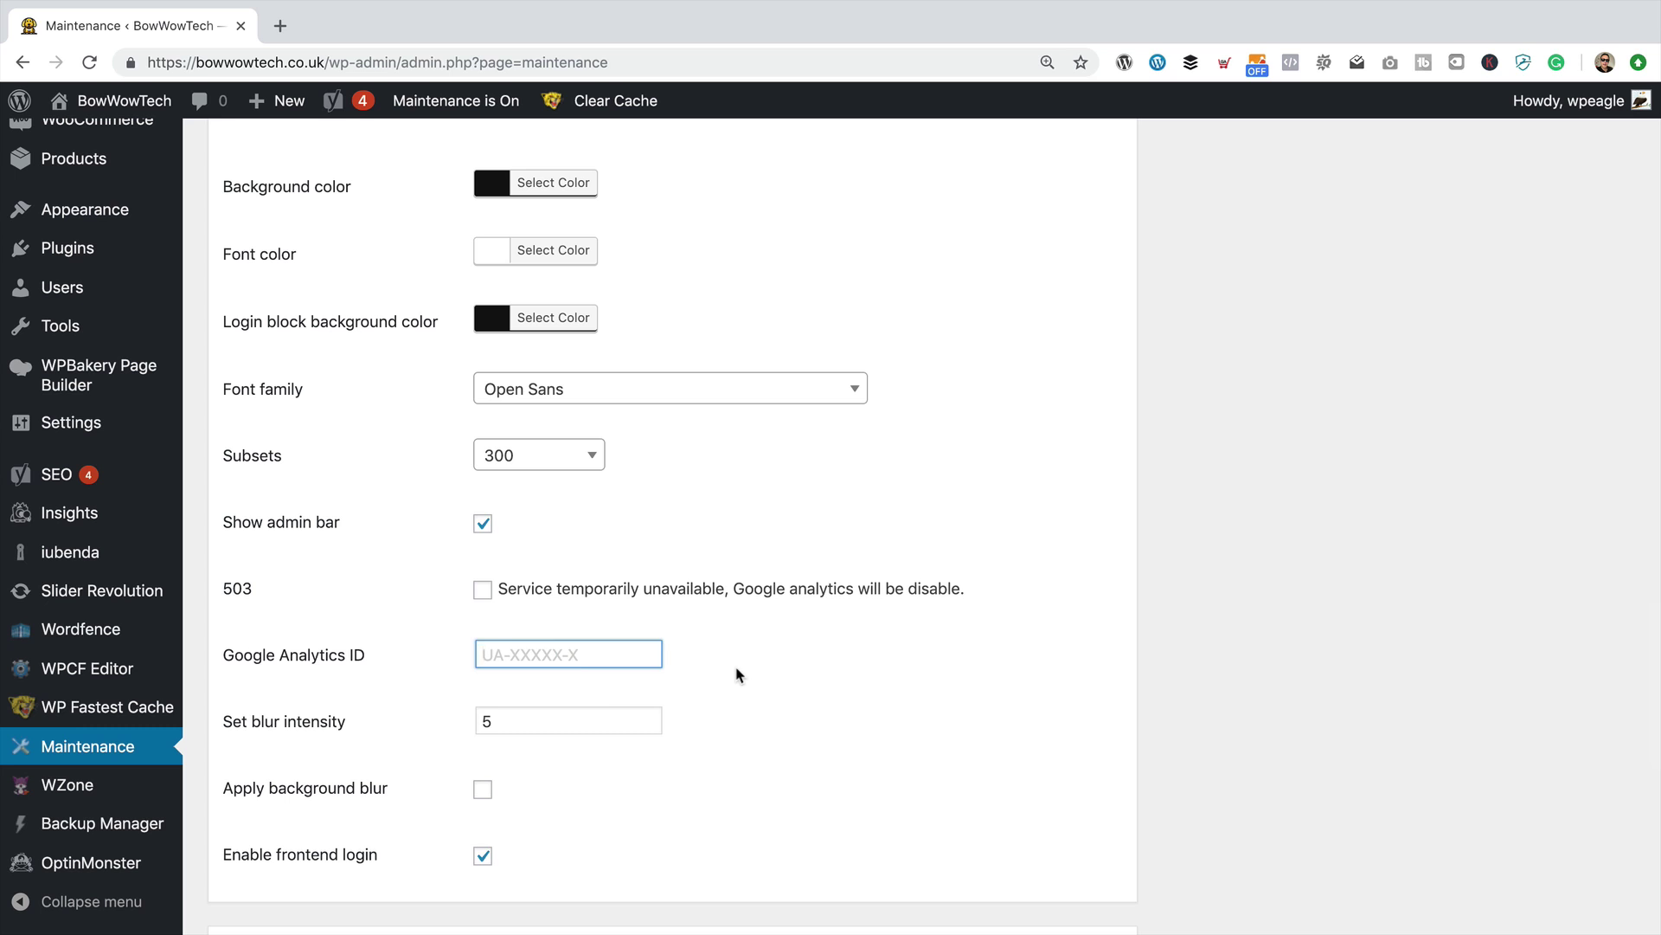
scroll(737, 673, down, 10)
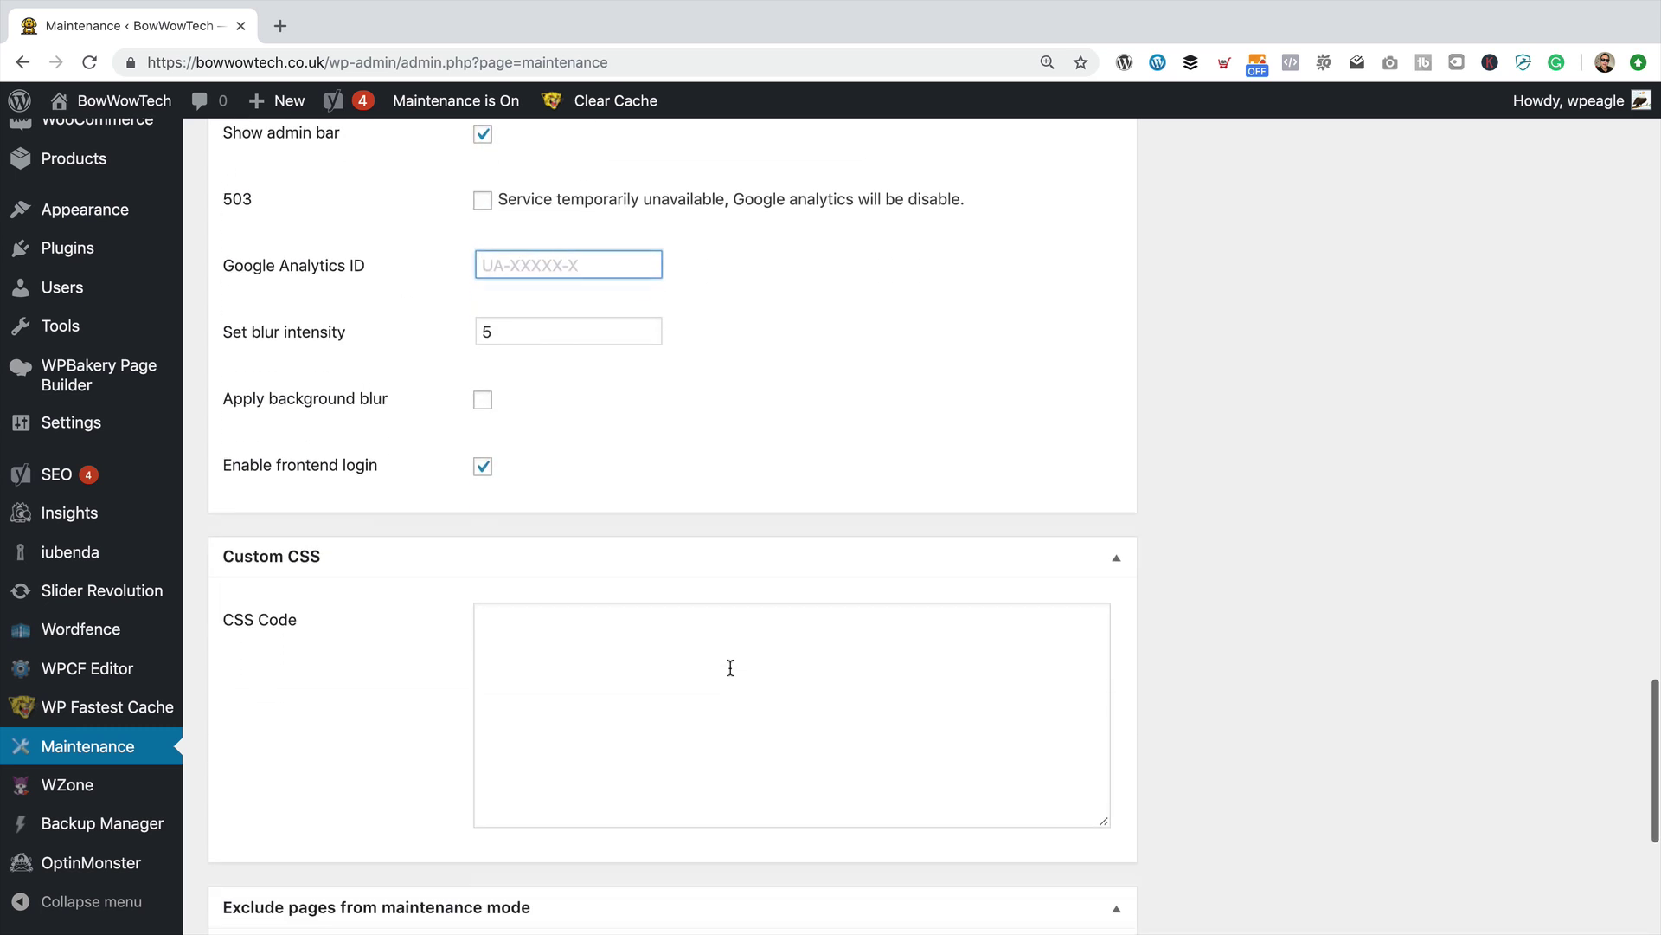
scroll(731, 673, up, 3)
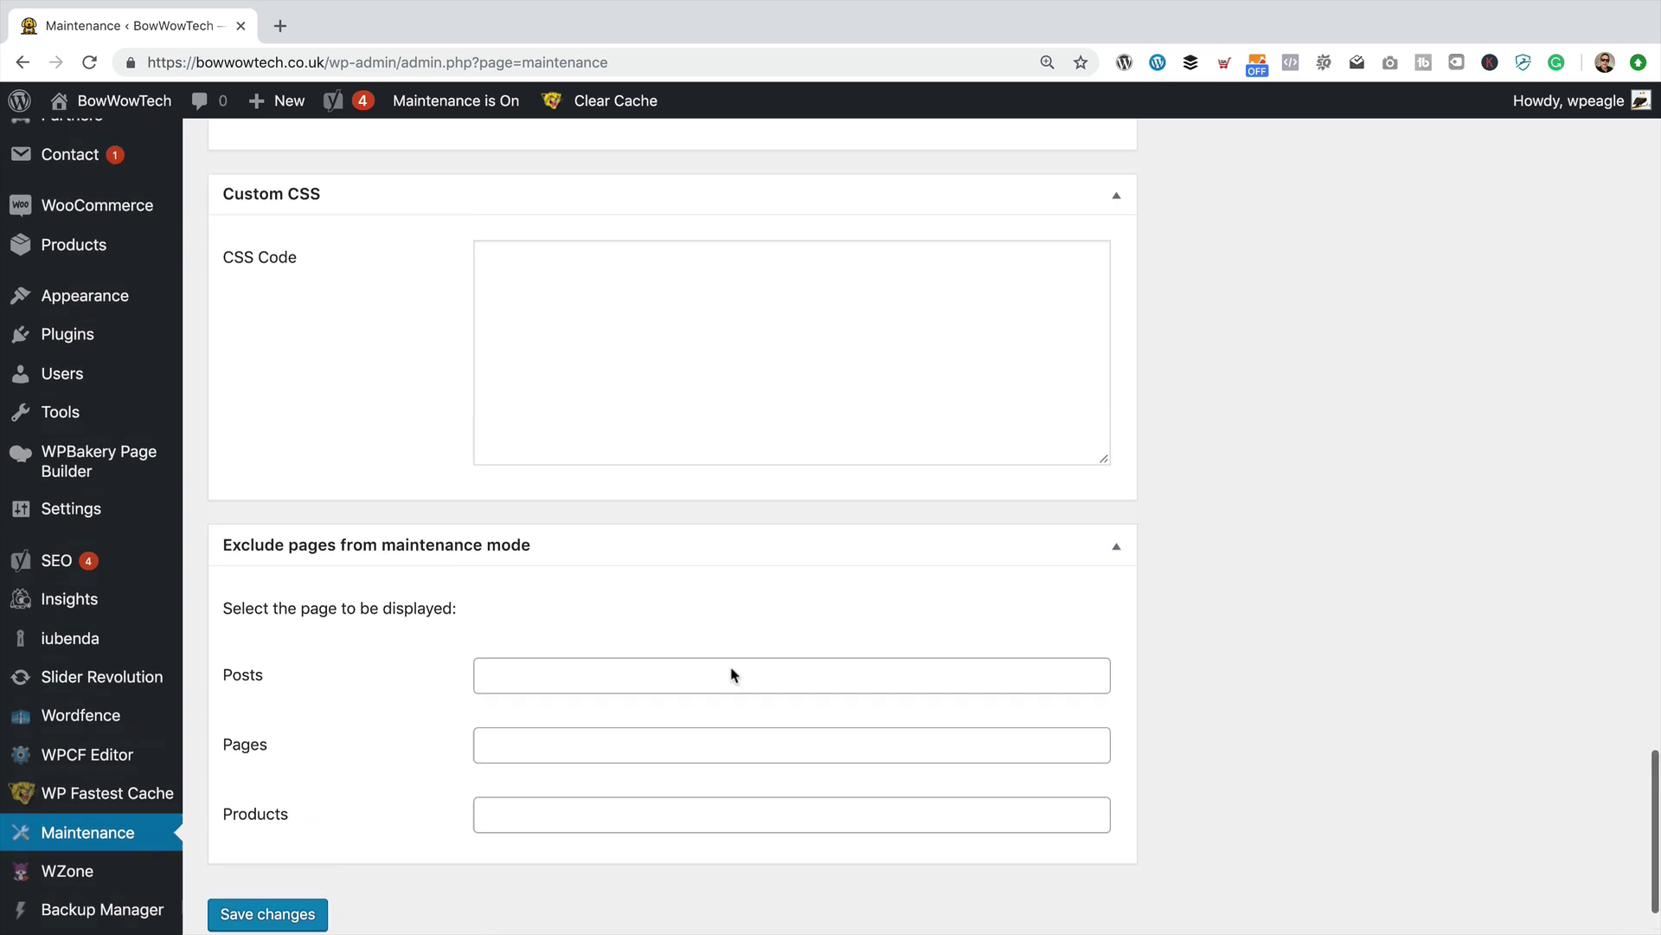
scroll(731, 673, up, 4)
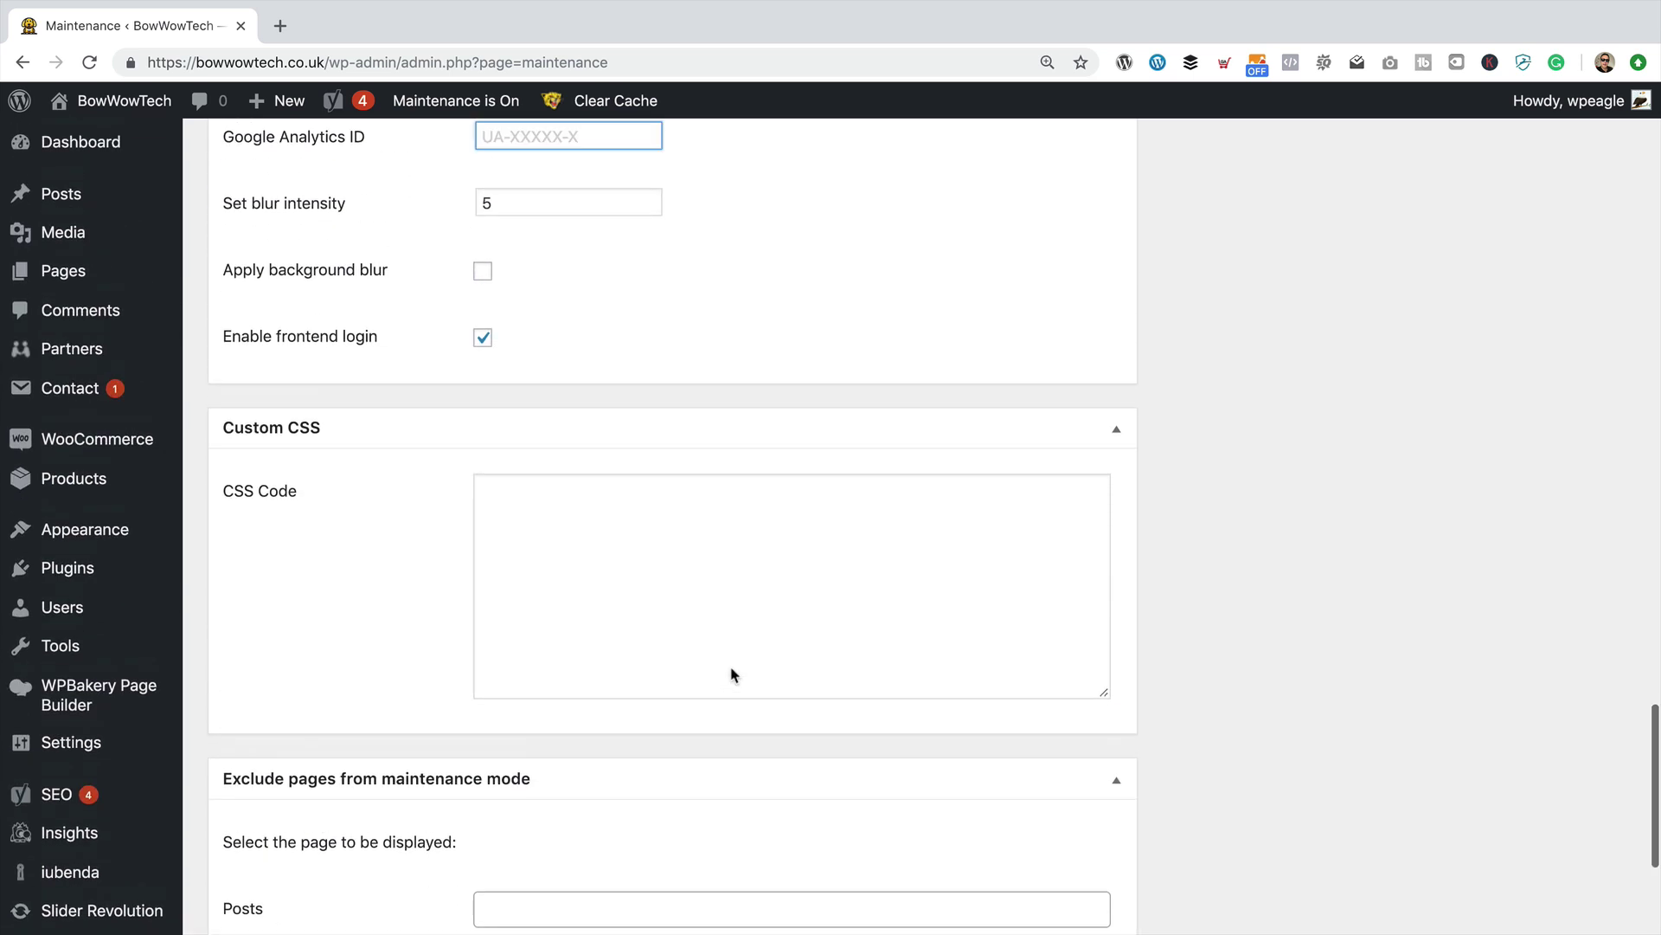
scroll(731, 673, down, 7)
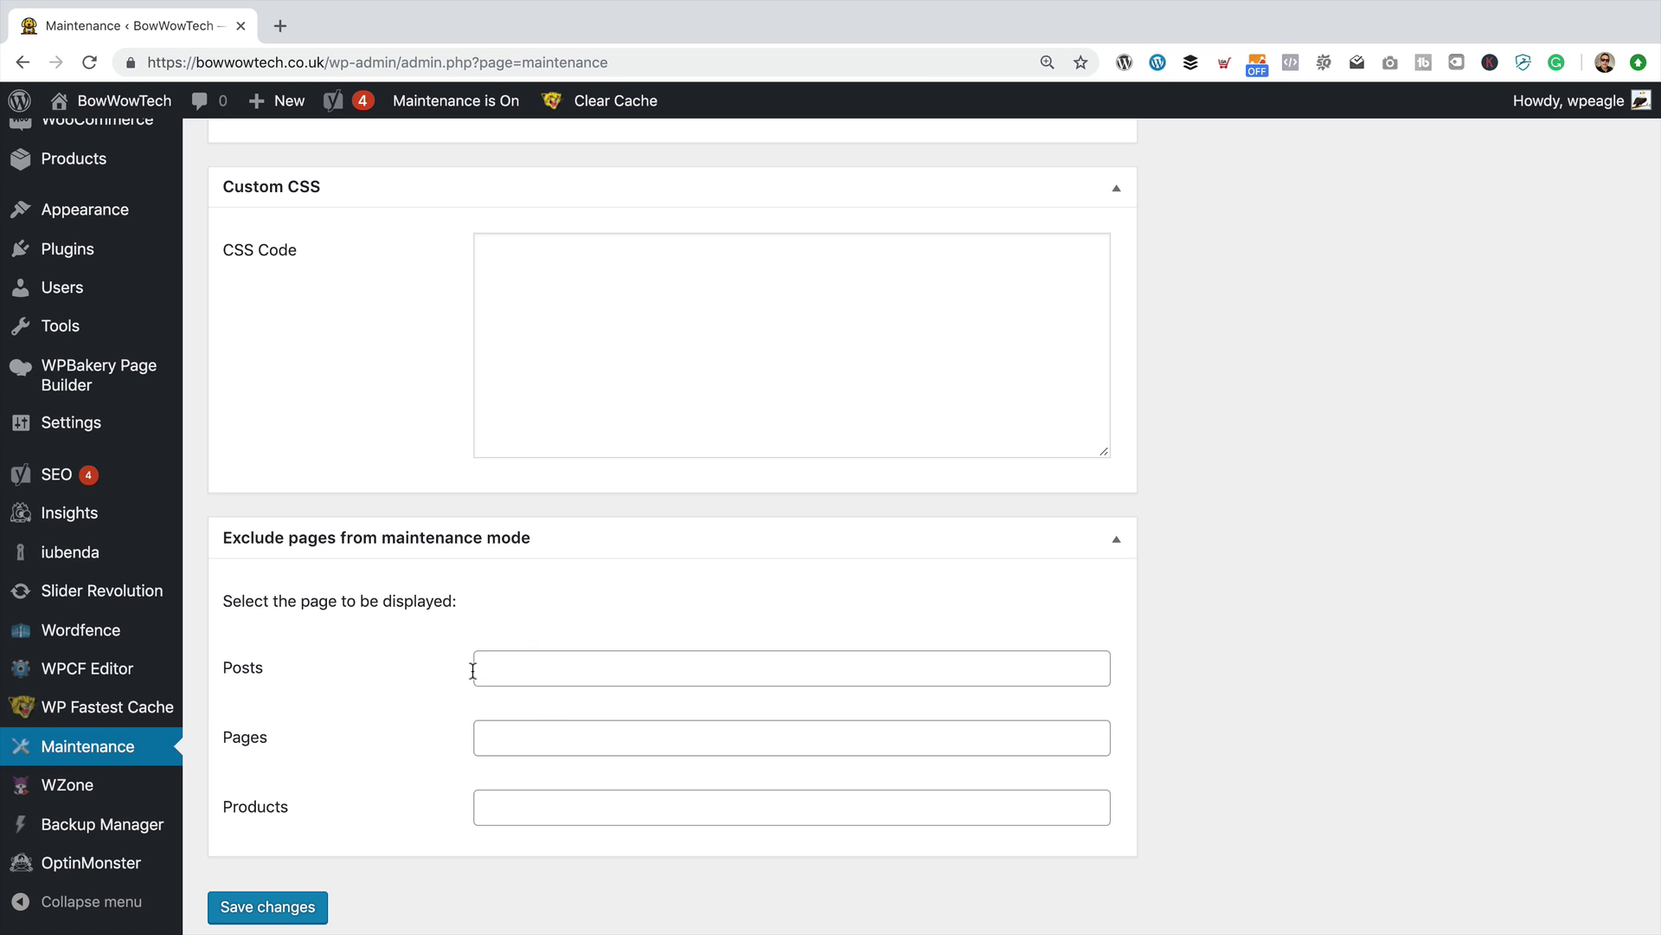
scroll(575, 697, down, 2)
click(277, 816)
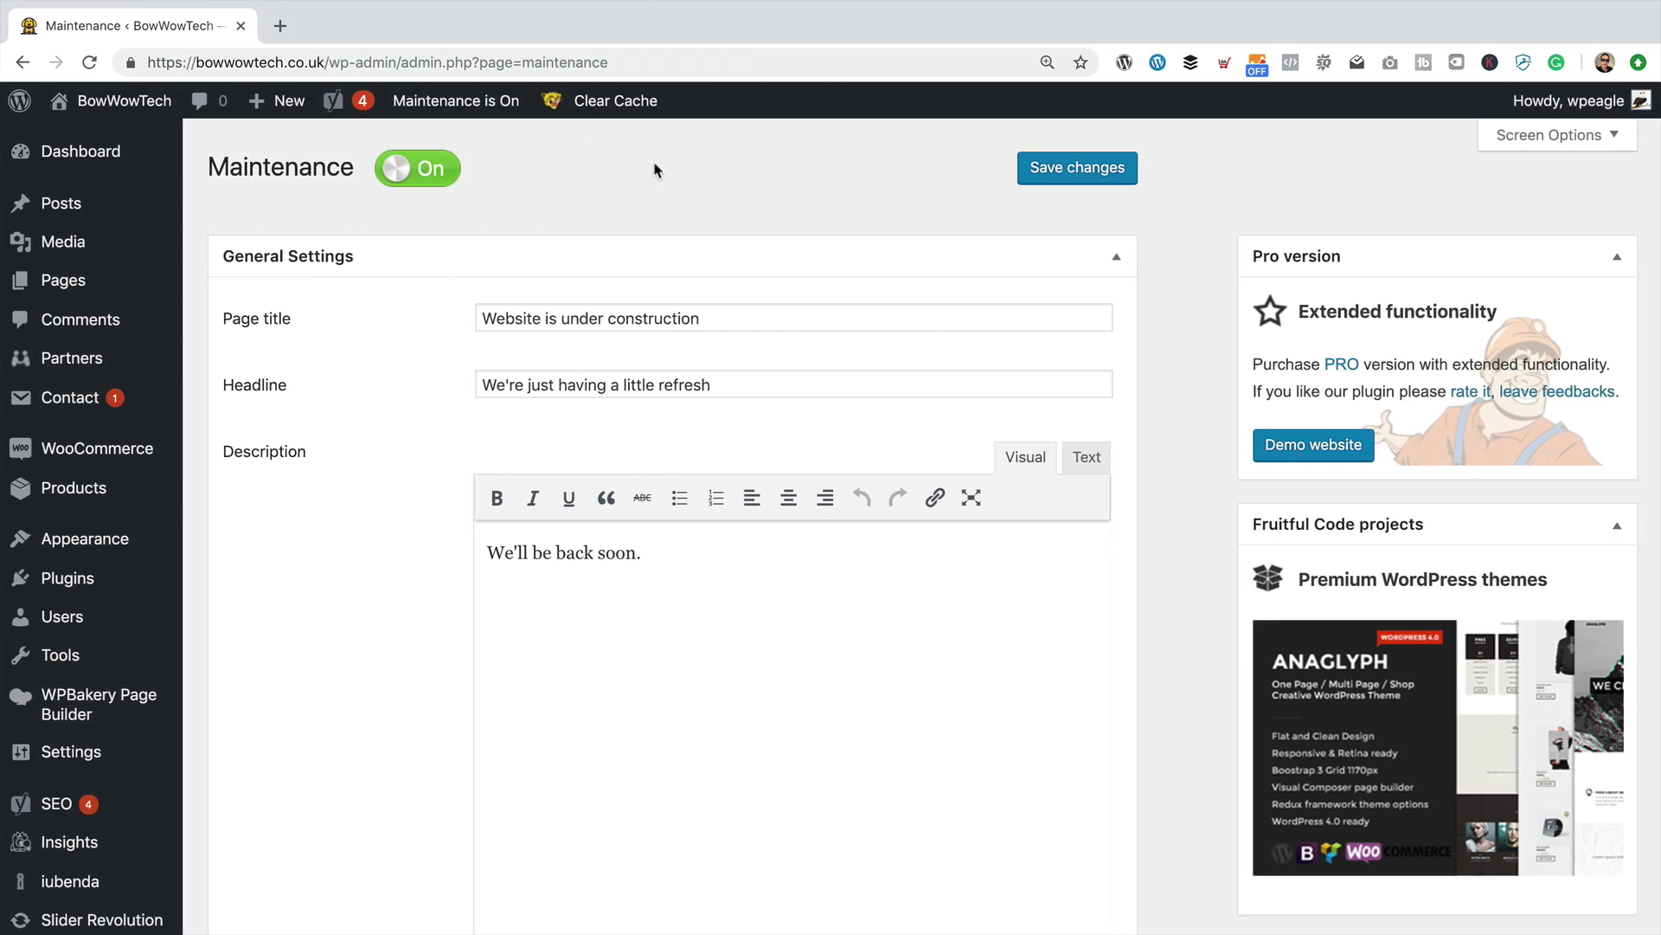
Step: Choose Delete Cache and Minified CSS/JS from the admin bar's Clear Cache menu
scroll(683, 167, down, 1)
mouse_move(596, 90)
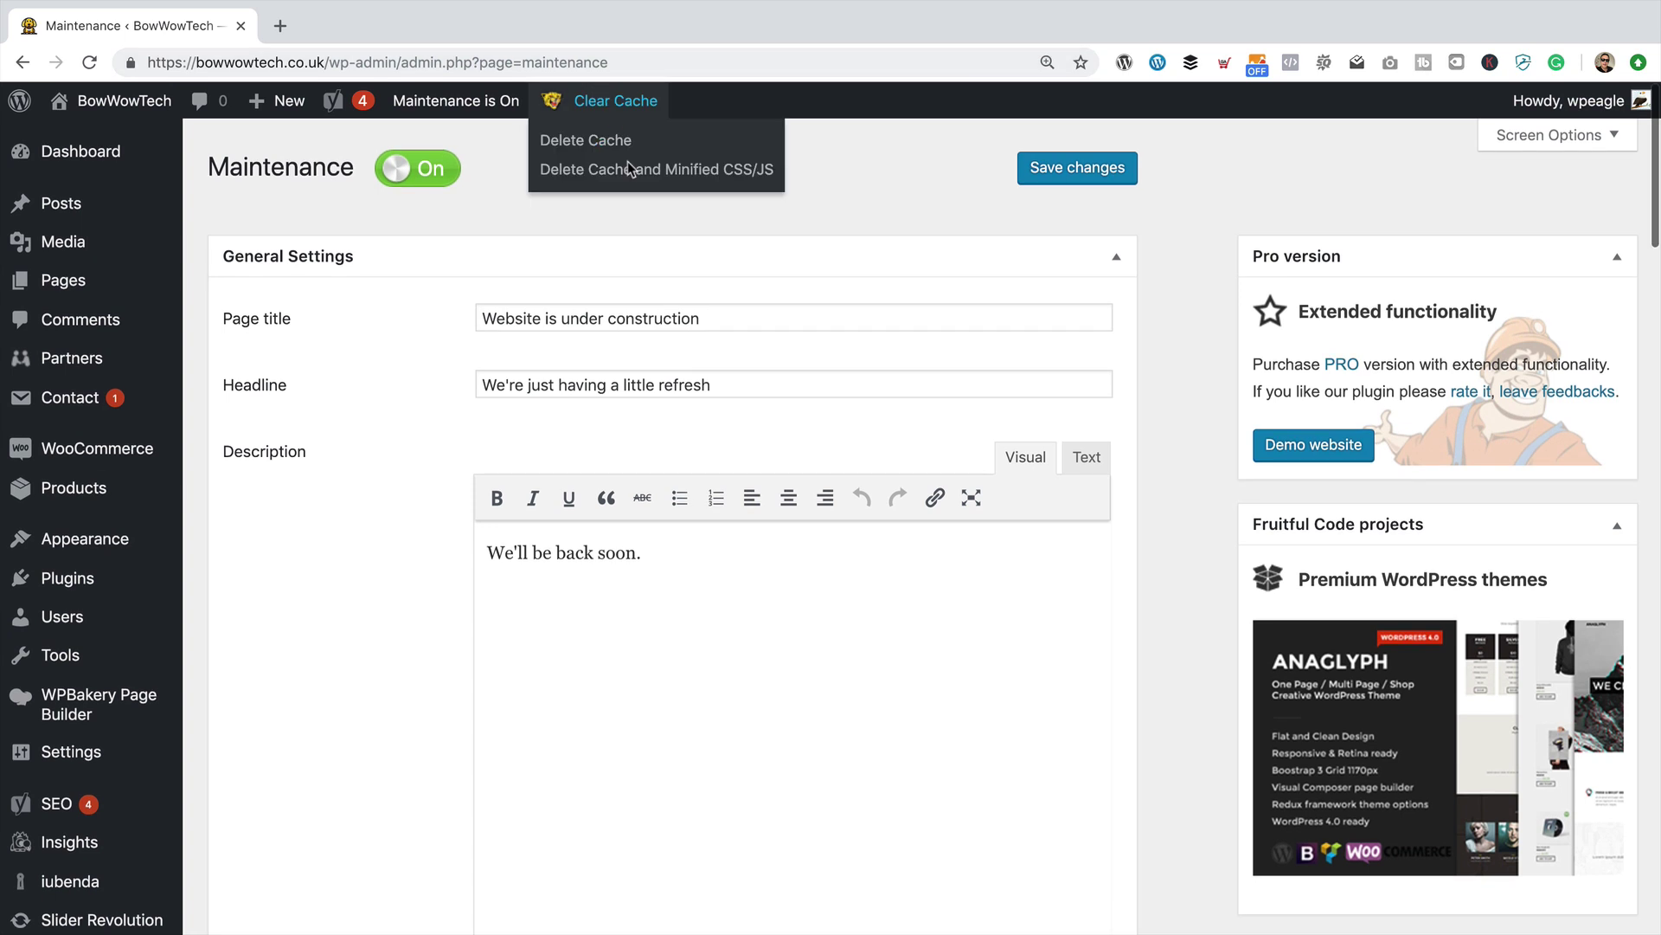
click(632, 173)
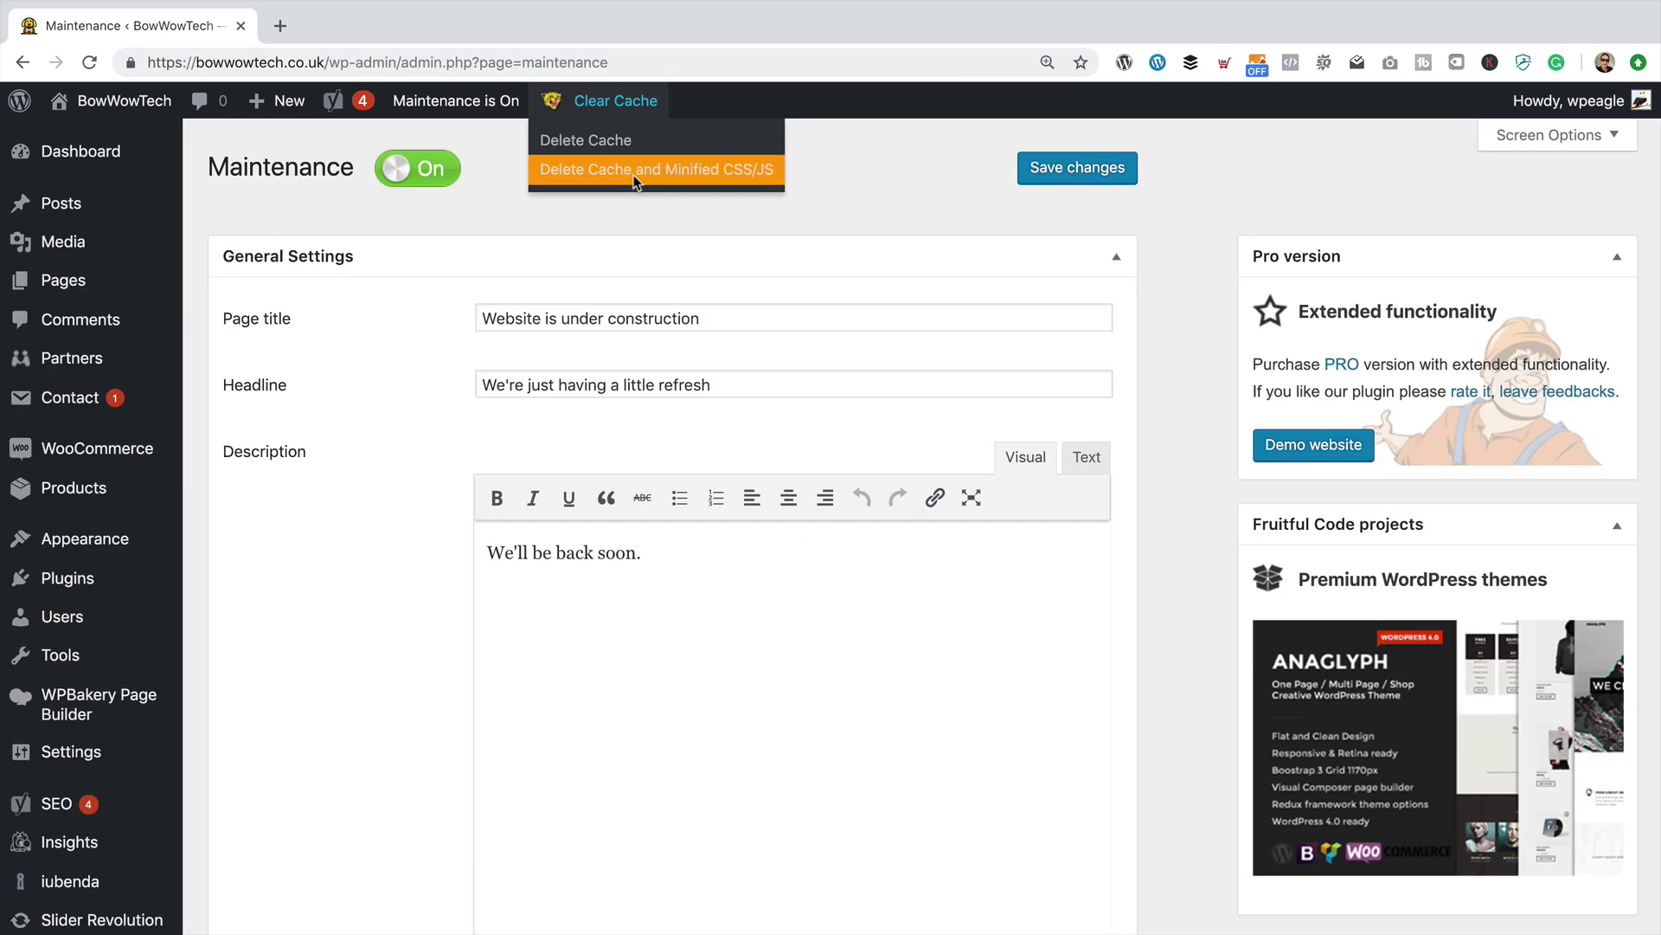
click(890, 176)
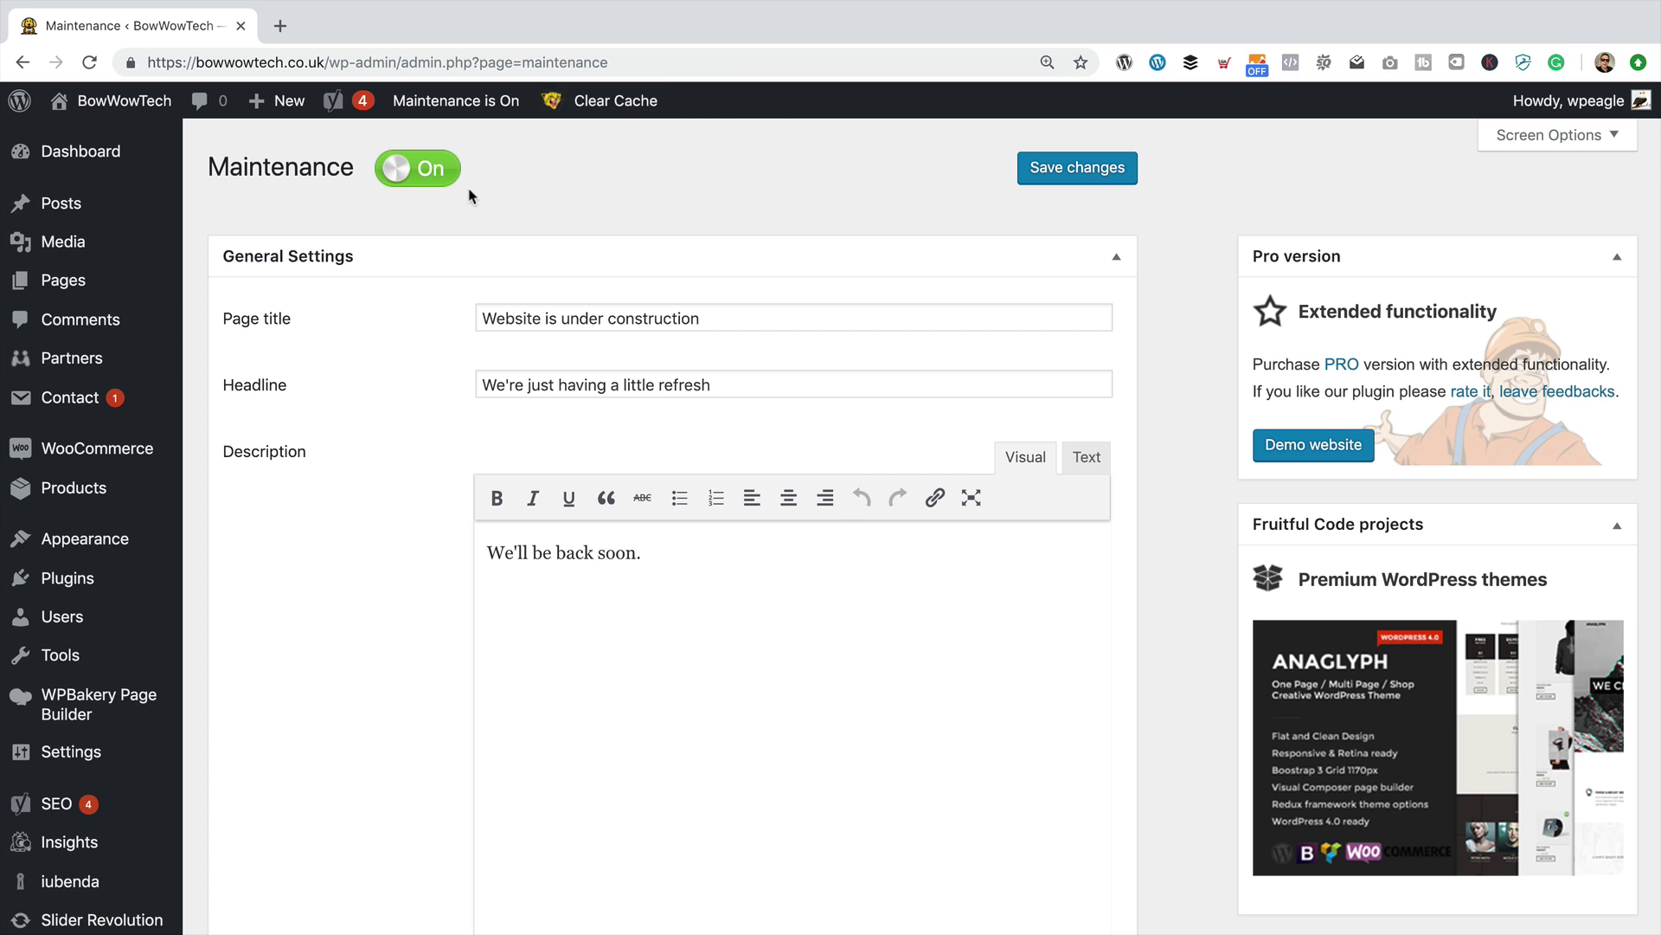
Step: Load bowwowtech.co.uk in a new incognito window, then open and close the login panel
click(138, 5)
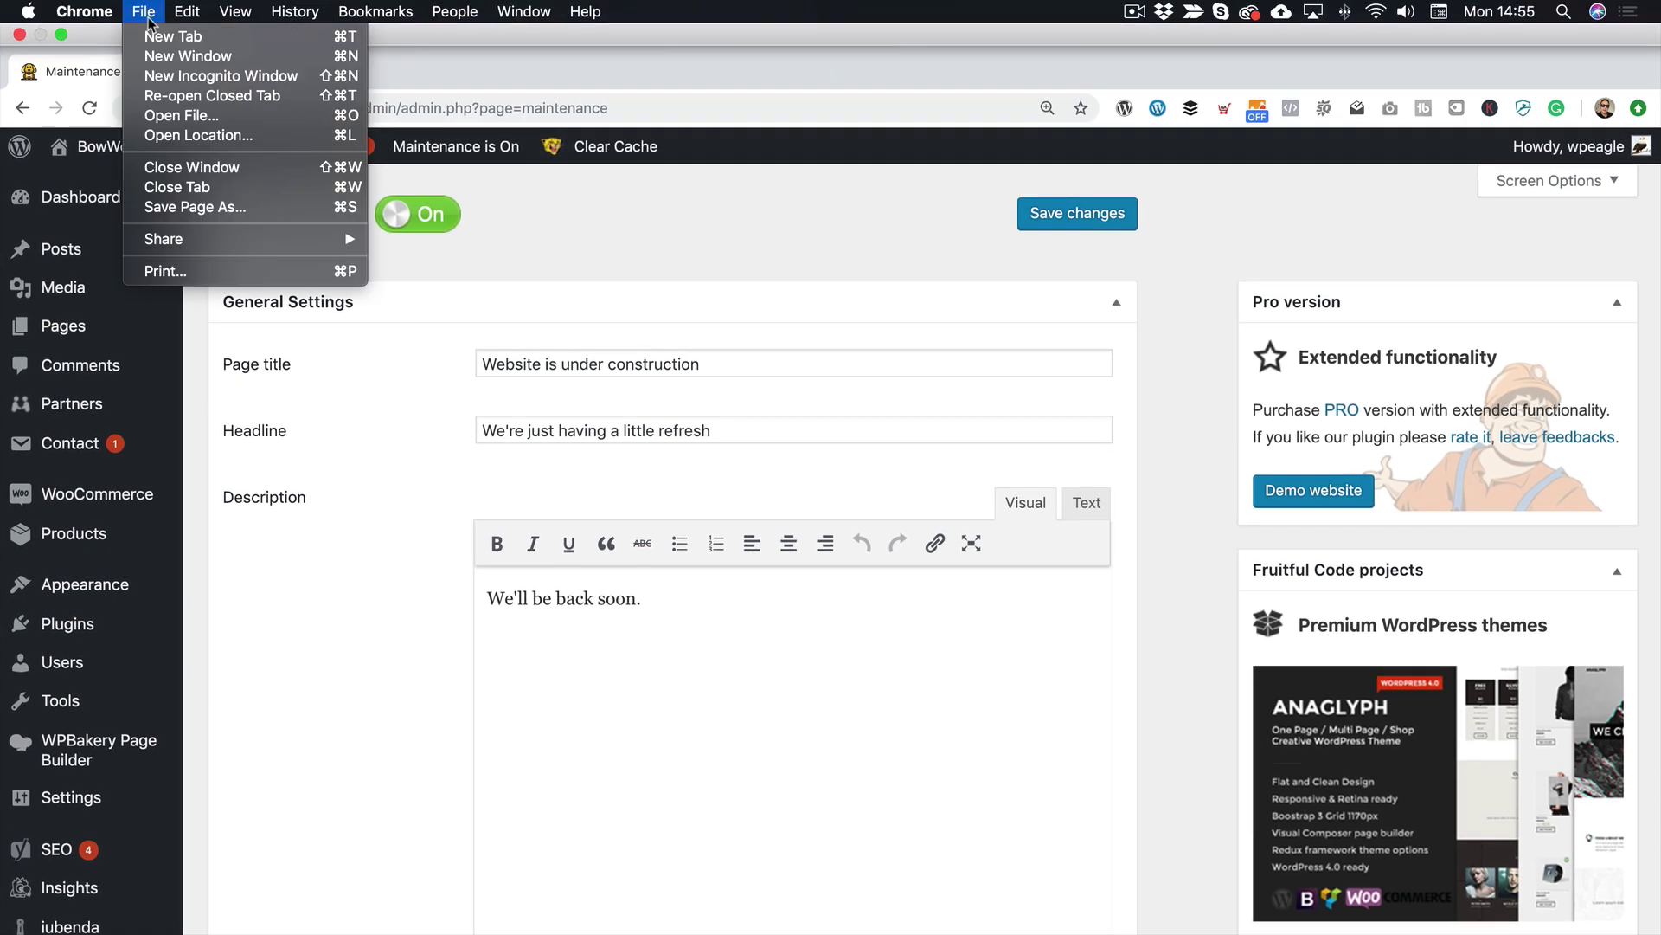
click(184, 74)
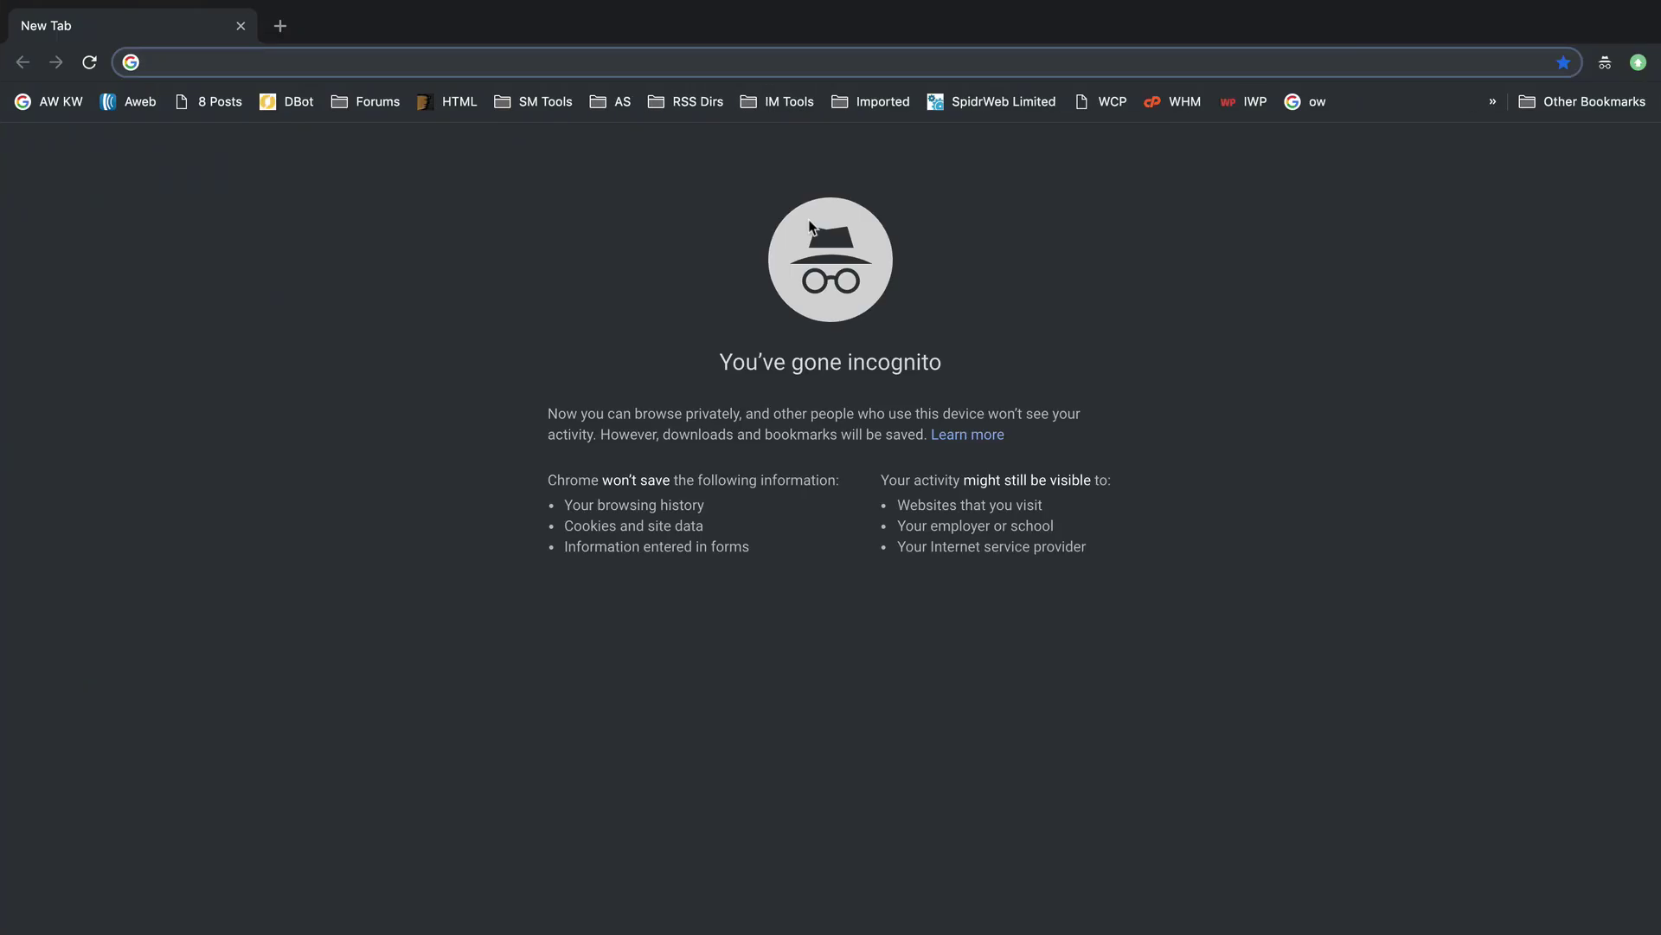
text(bow)
key(Return)
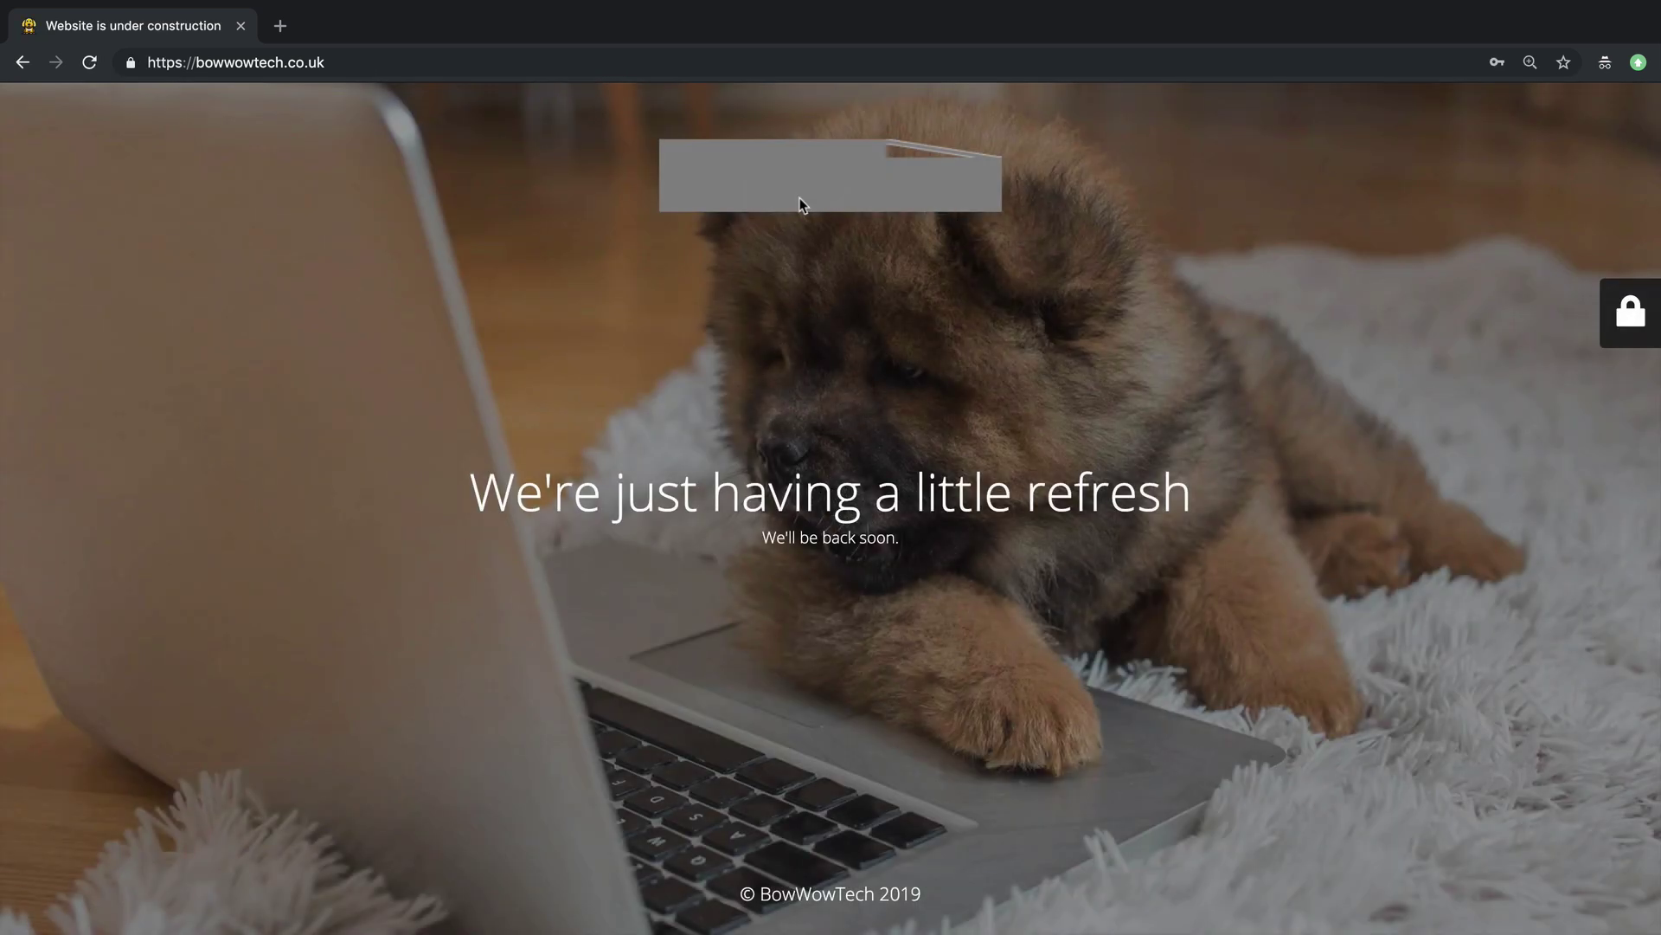
click(1615, 313)
click(1284, 322)
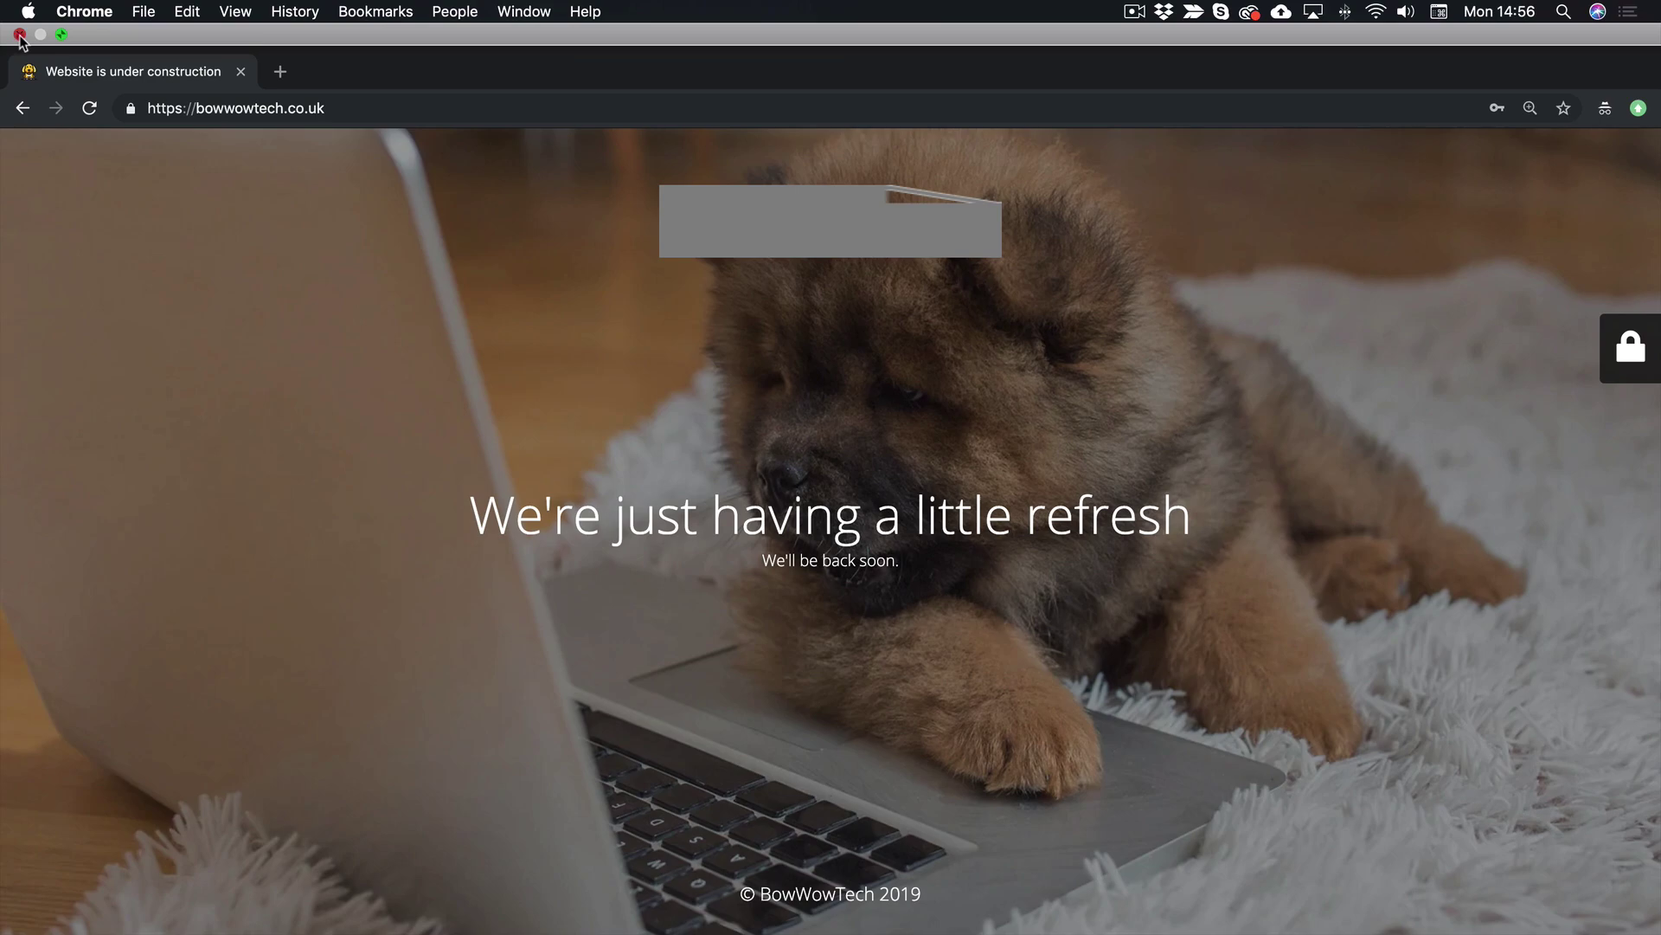
Step: Close the incognito window, choose the Bowwow logo as the retina logo, and save
click(20, 39)
scroll(637, 289, down, 5)
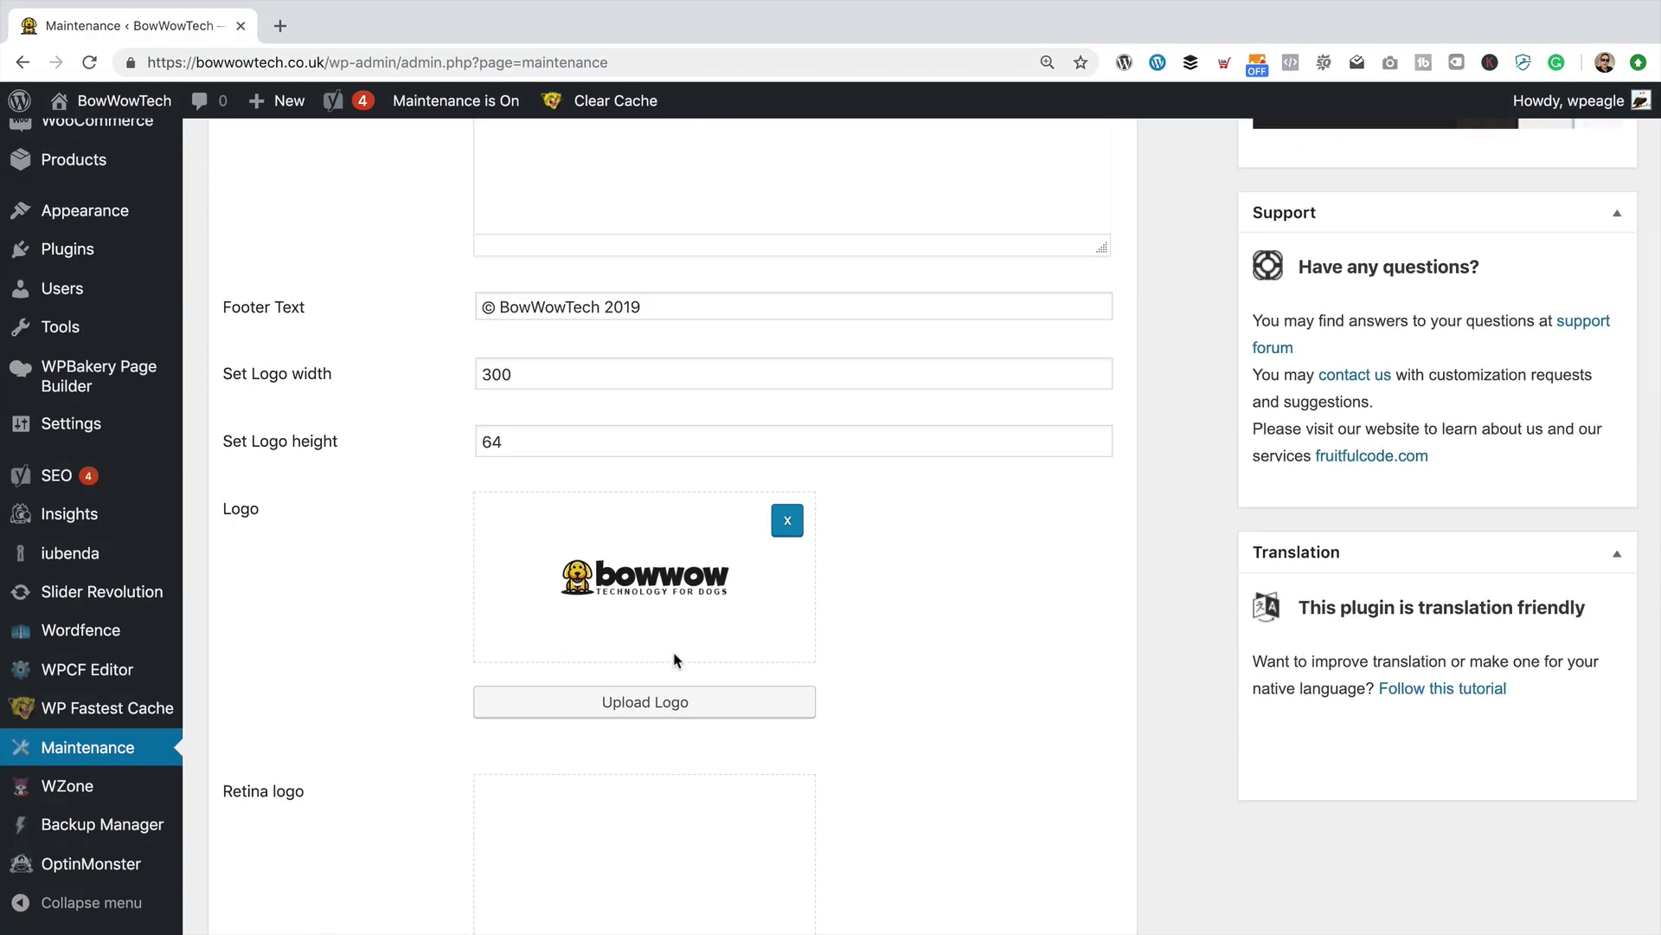
scroll(677, 659, down, 2)
scroll(679, 697, down, 3)
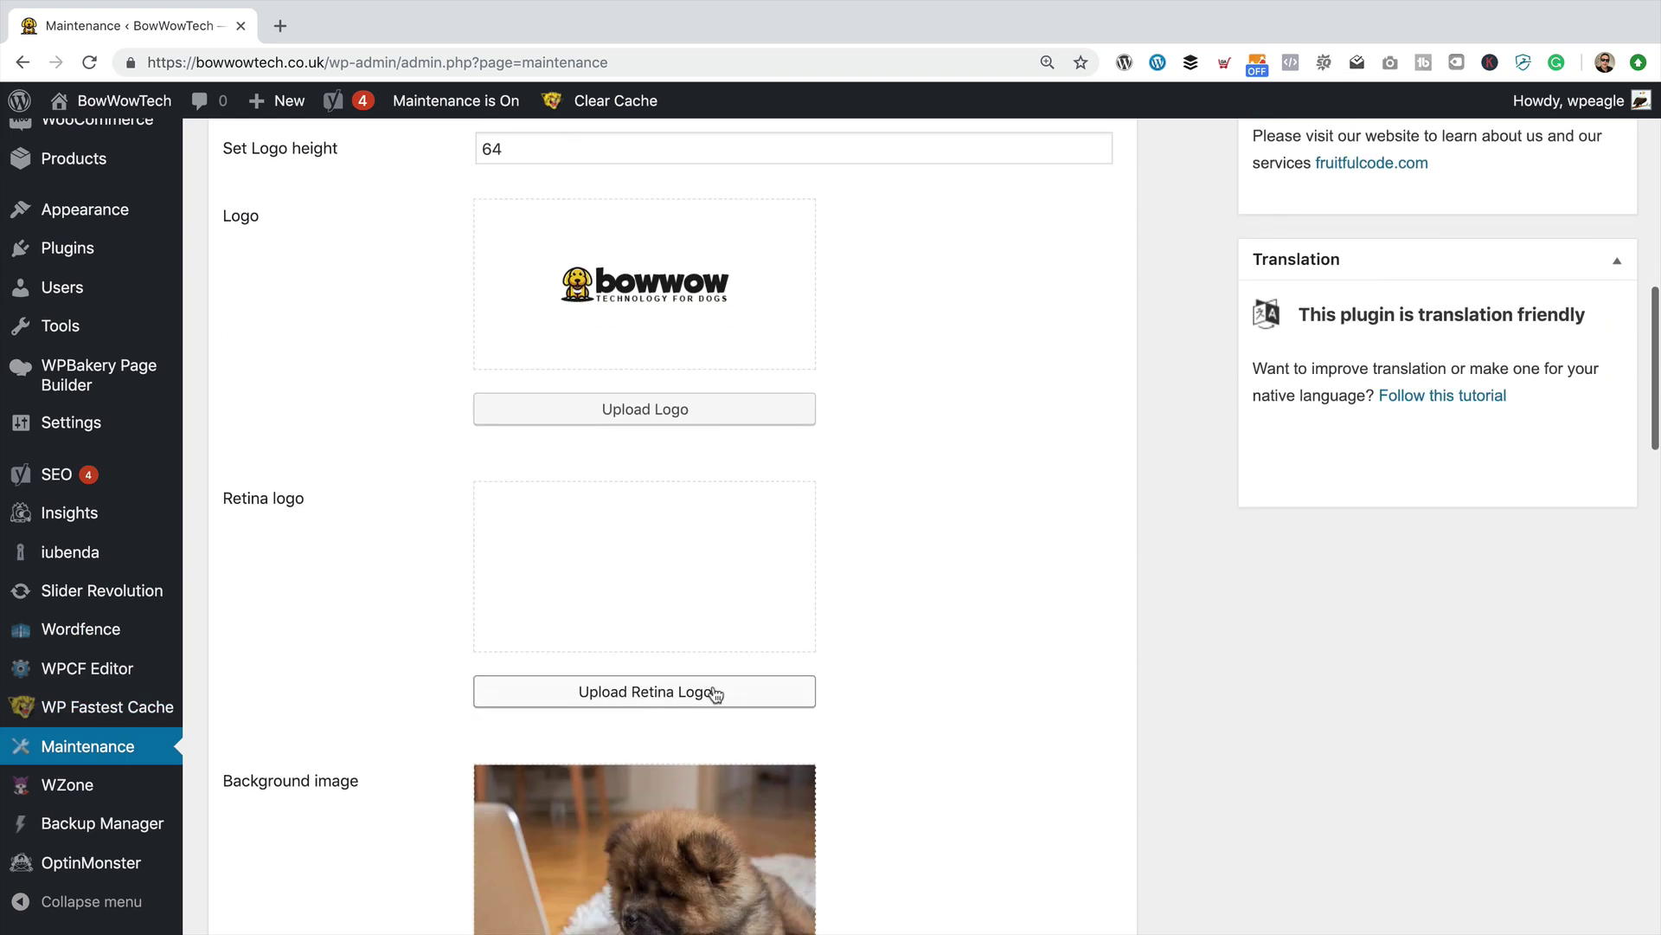
click(715, 693)
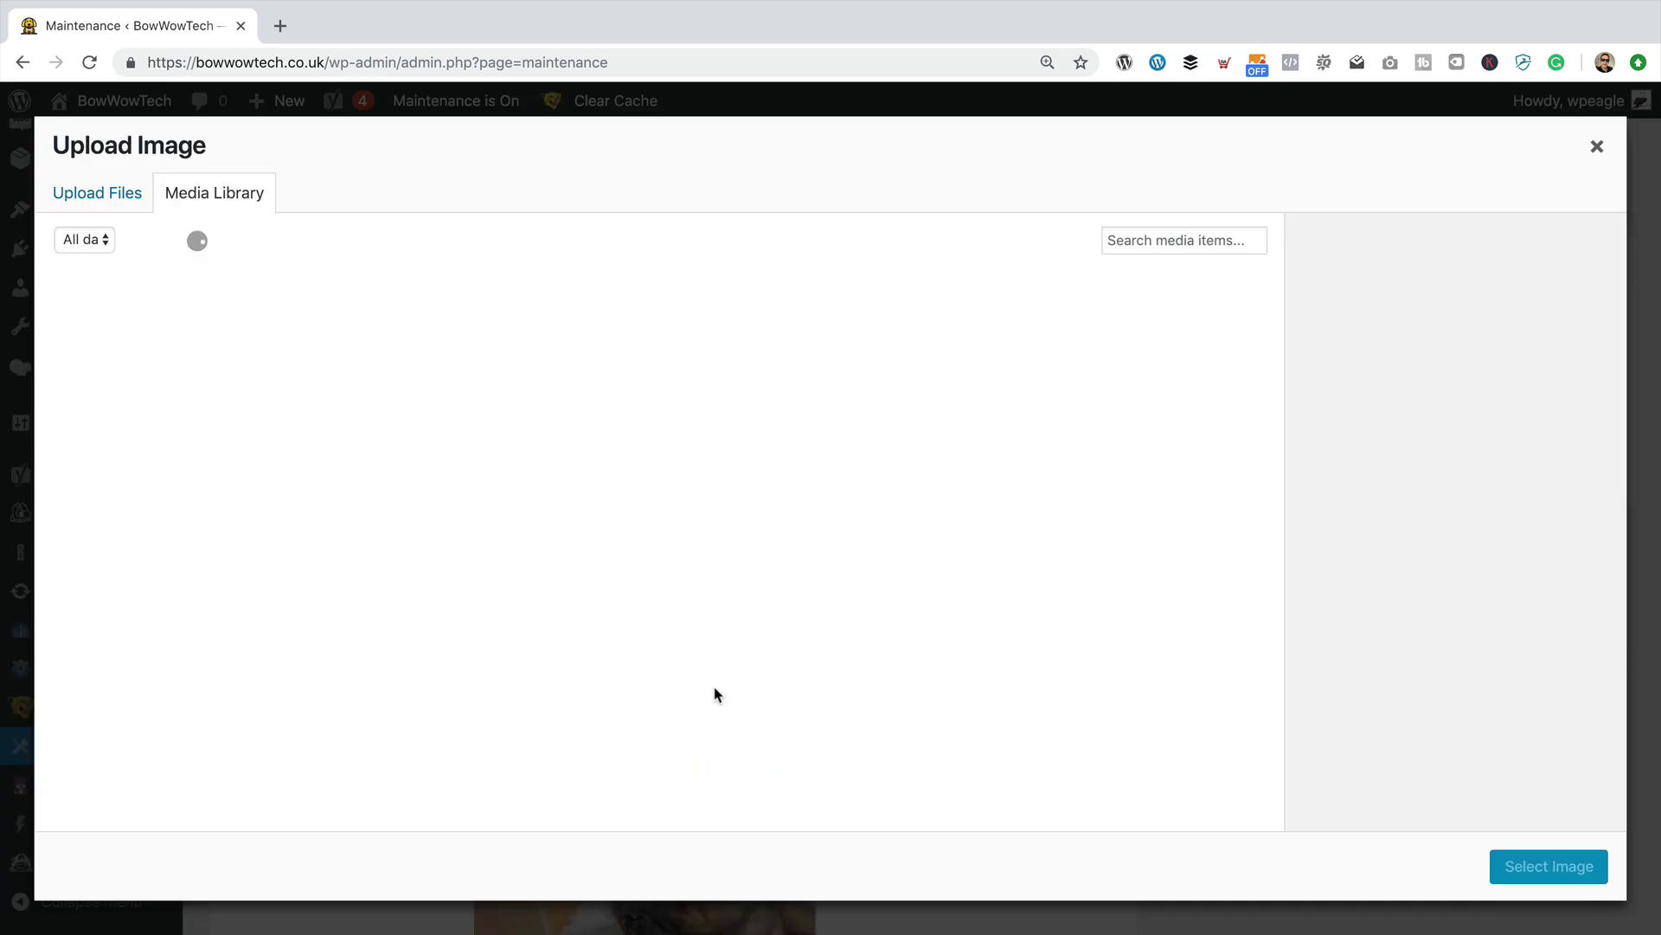
click(1213, 237)
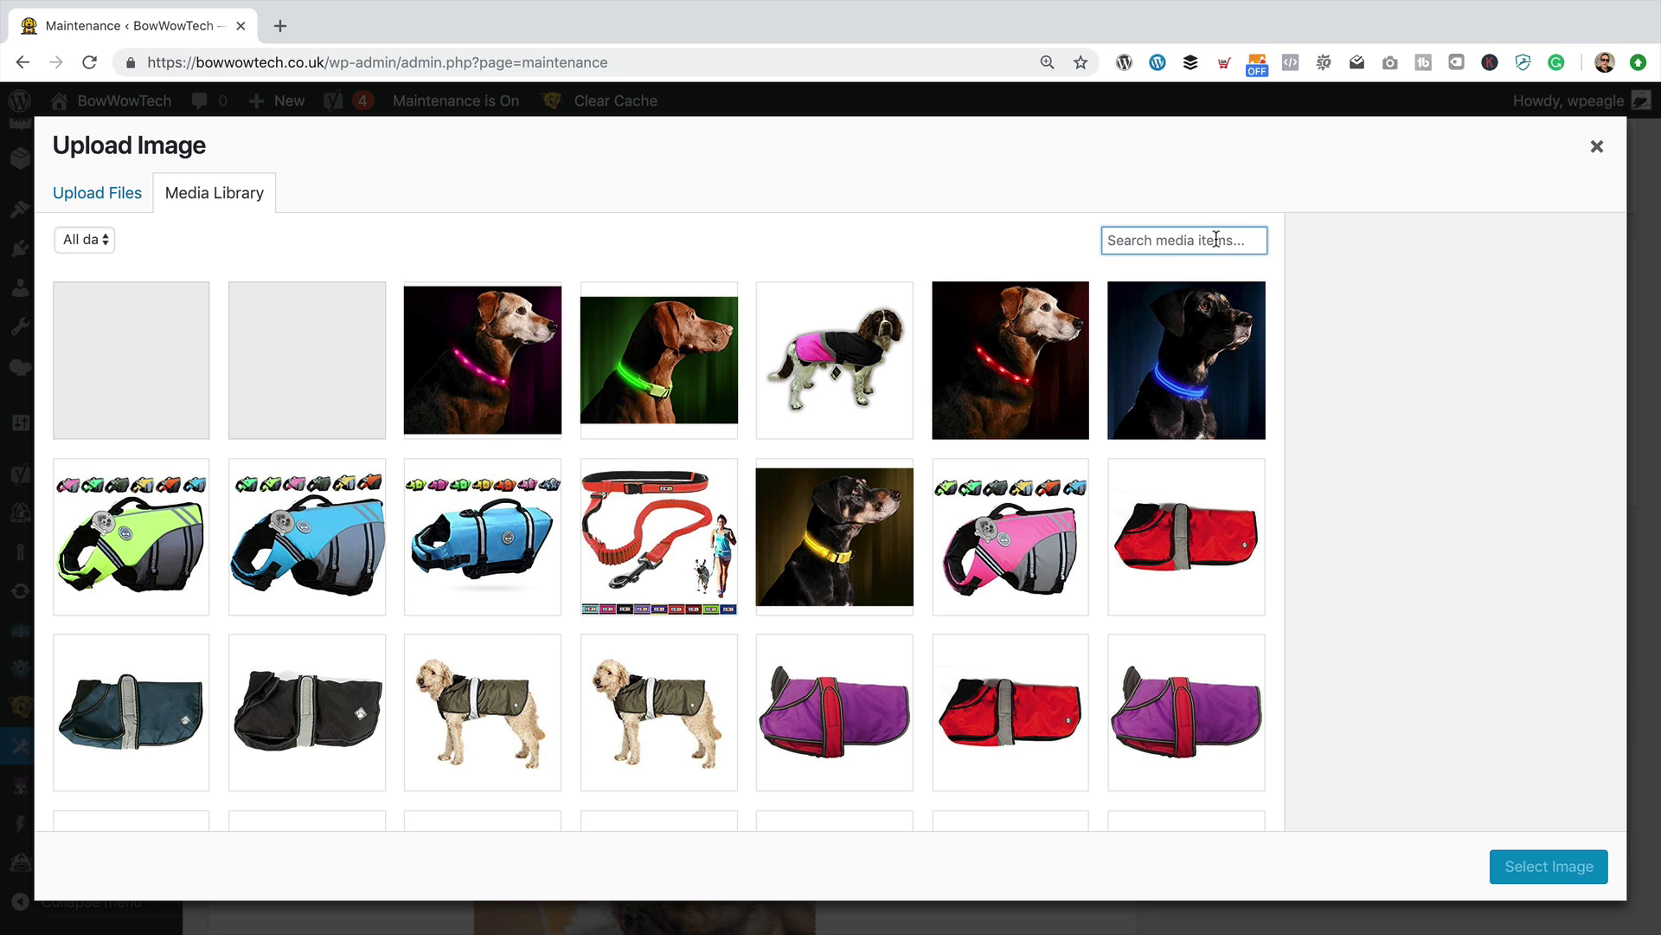
text(logo)
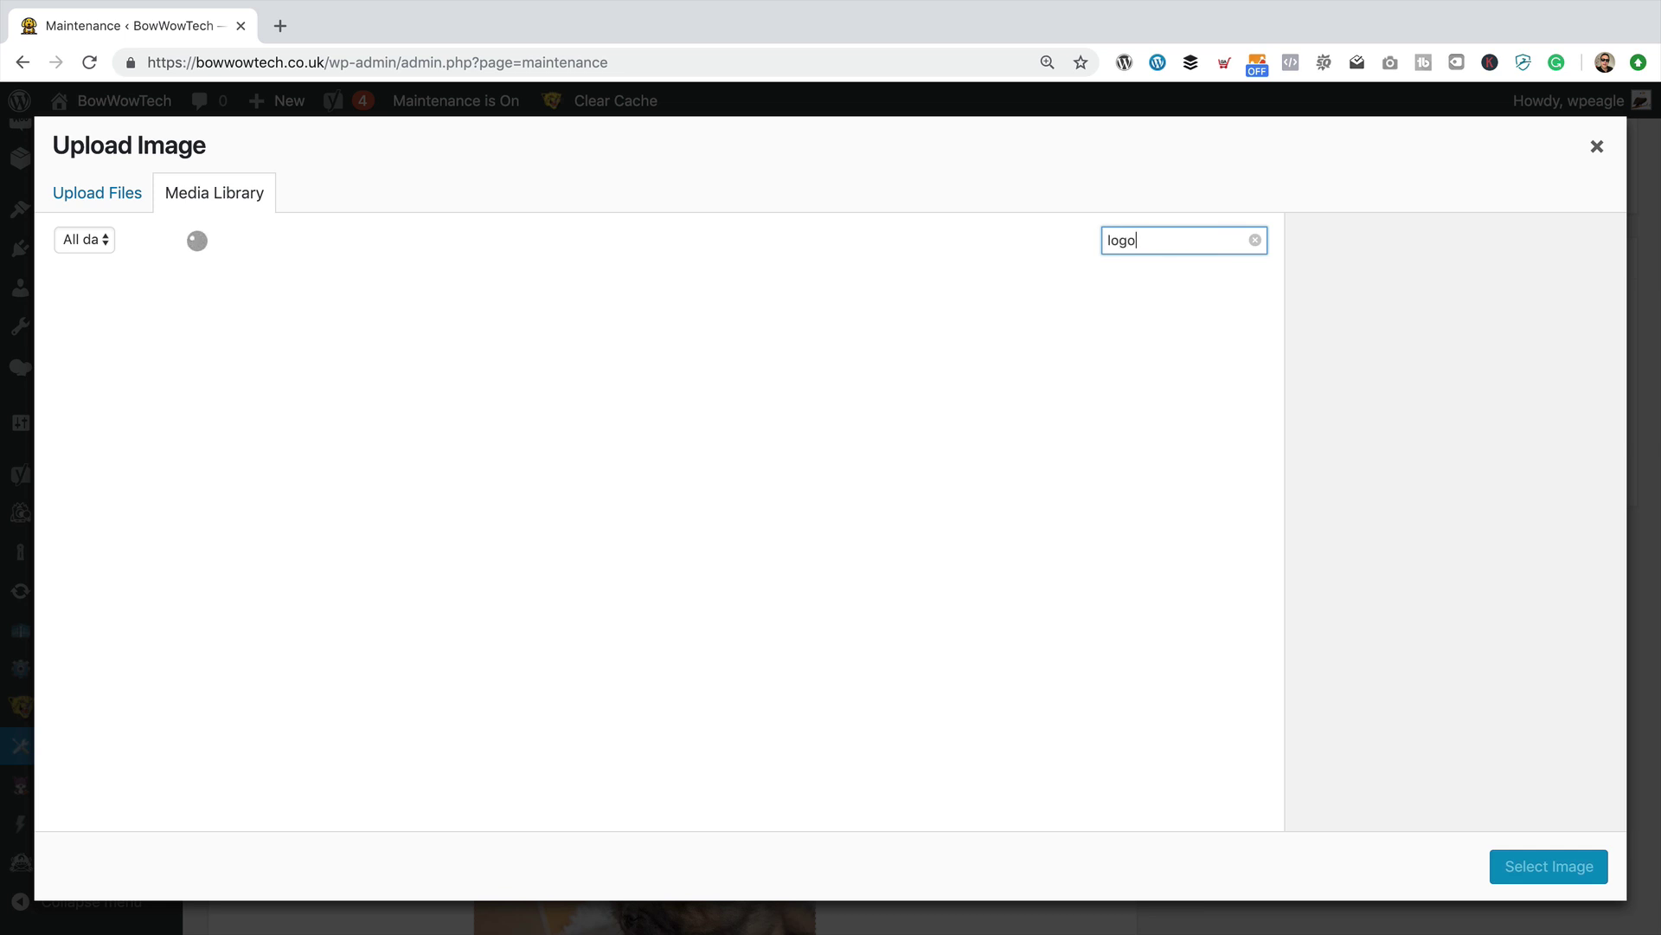
click(140, 372)
click(1584, 866)
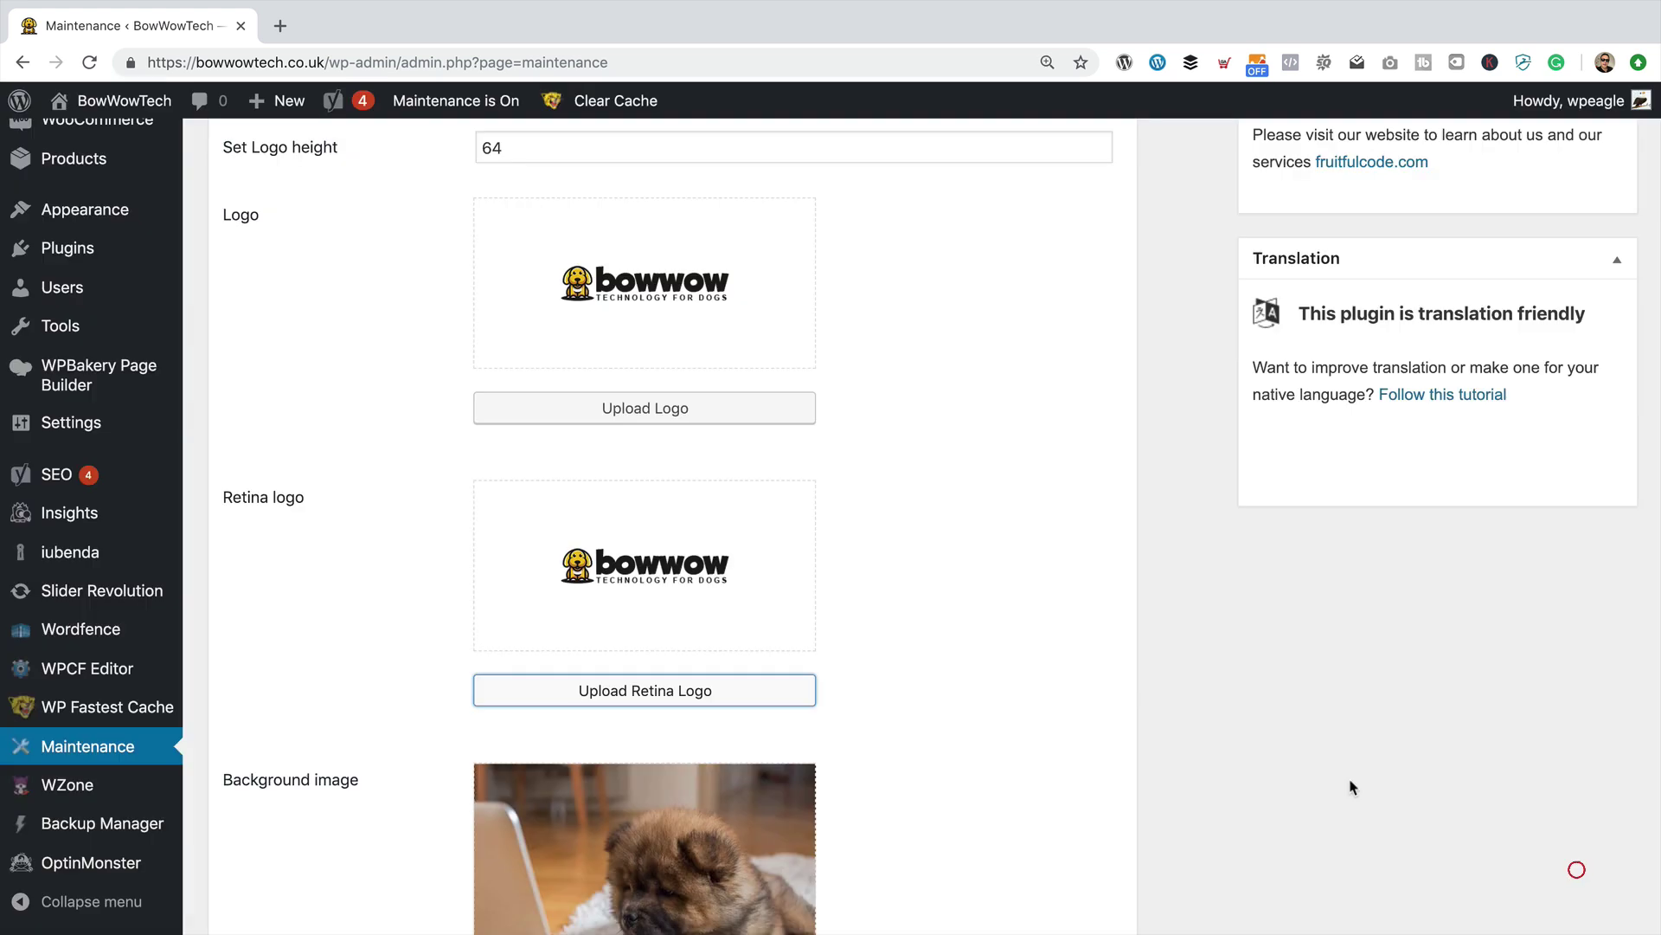
scroll(948, 567, up, 15)
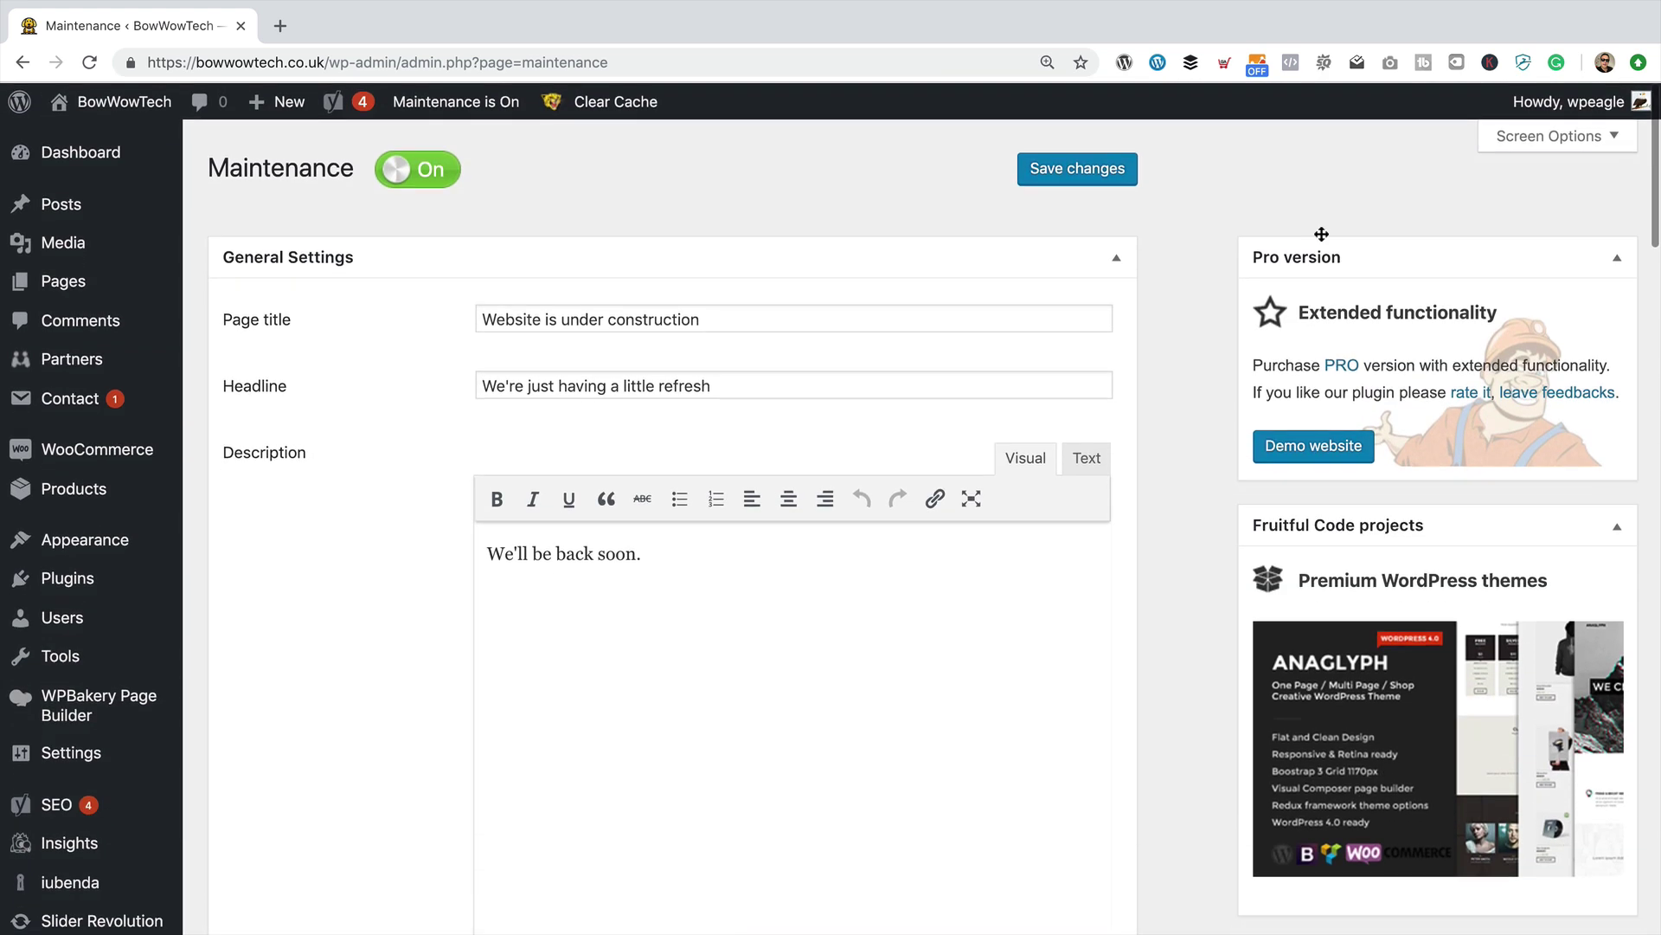
click(1034, 167)
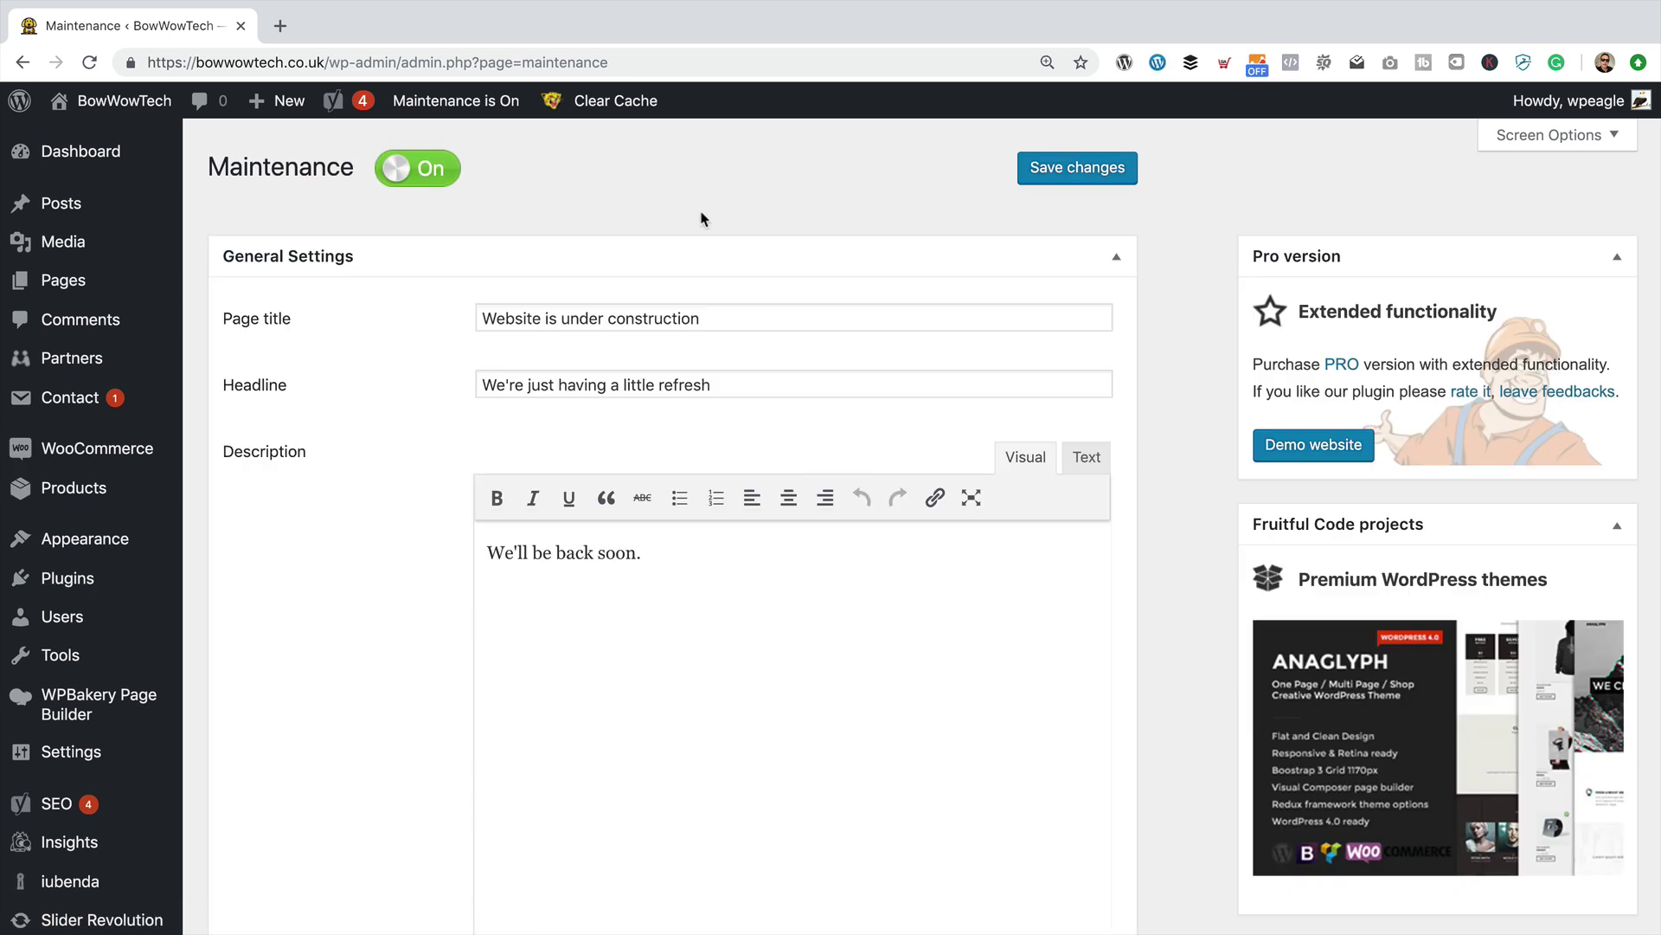
Step: Load bowwowtech.co.uk in a fresh incognito window to see the logo on the maintenance page
mouse_move(89, 7)
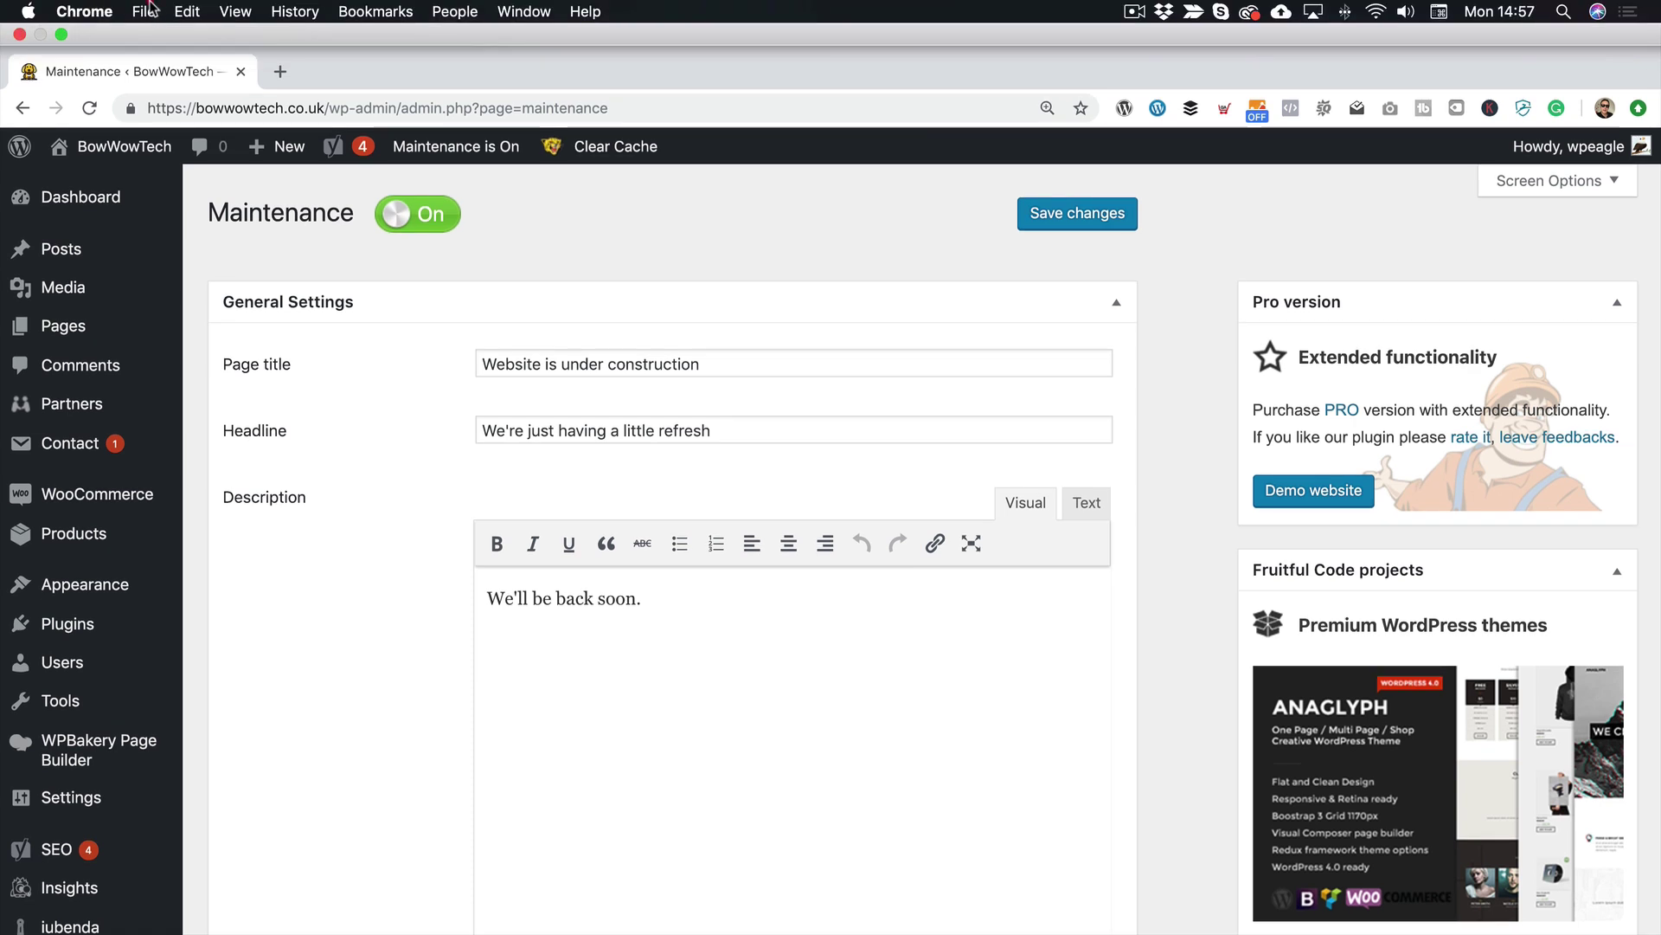
click(144, 11)
click(192, 79)
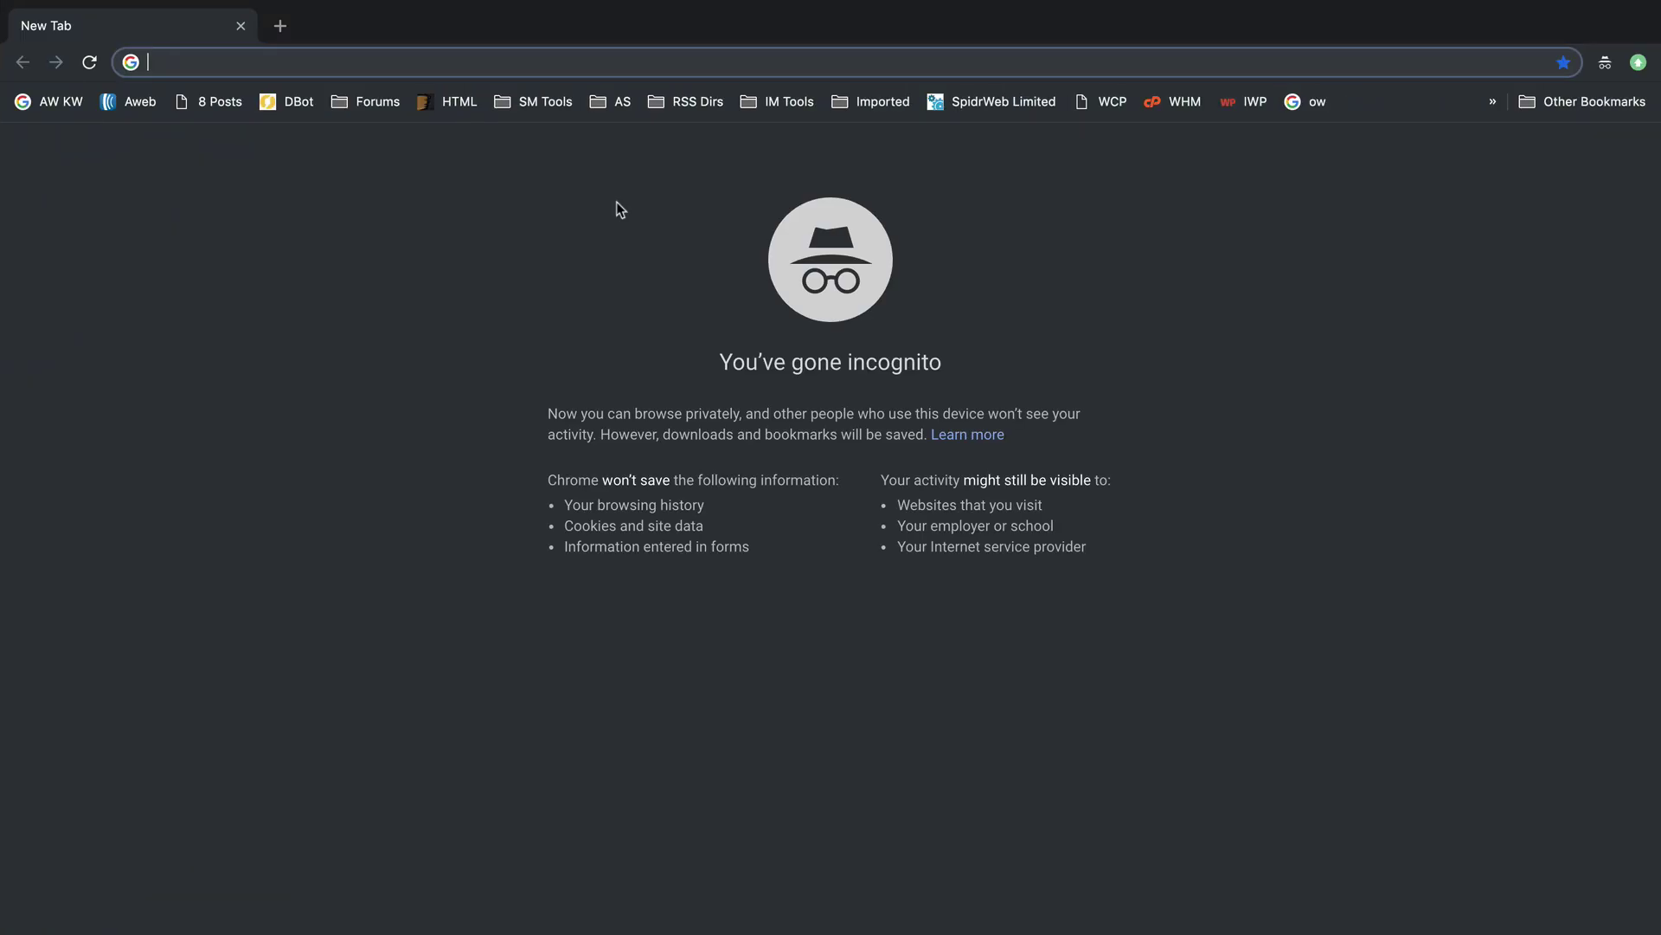
text(bow)
key(Return)
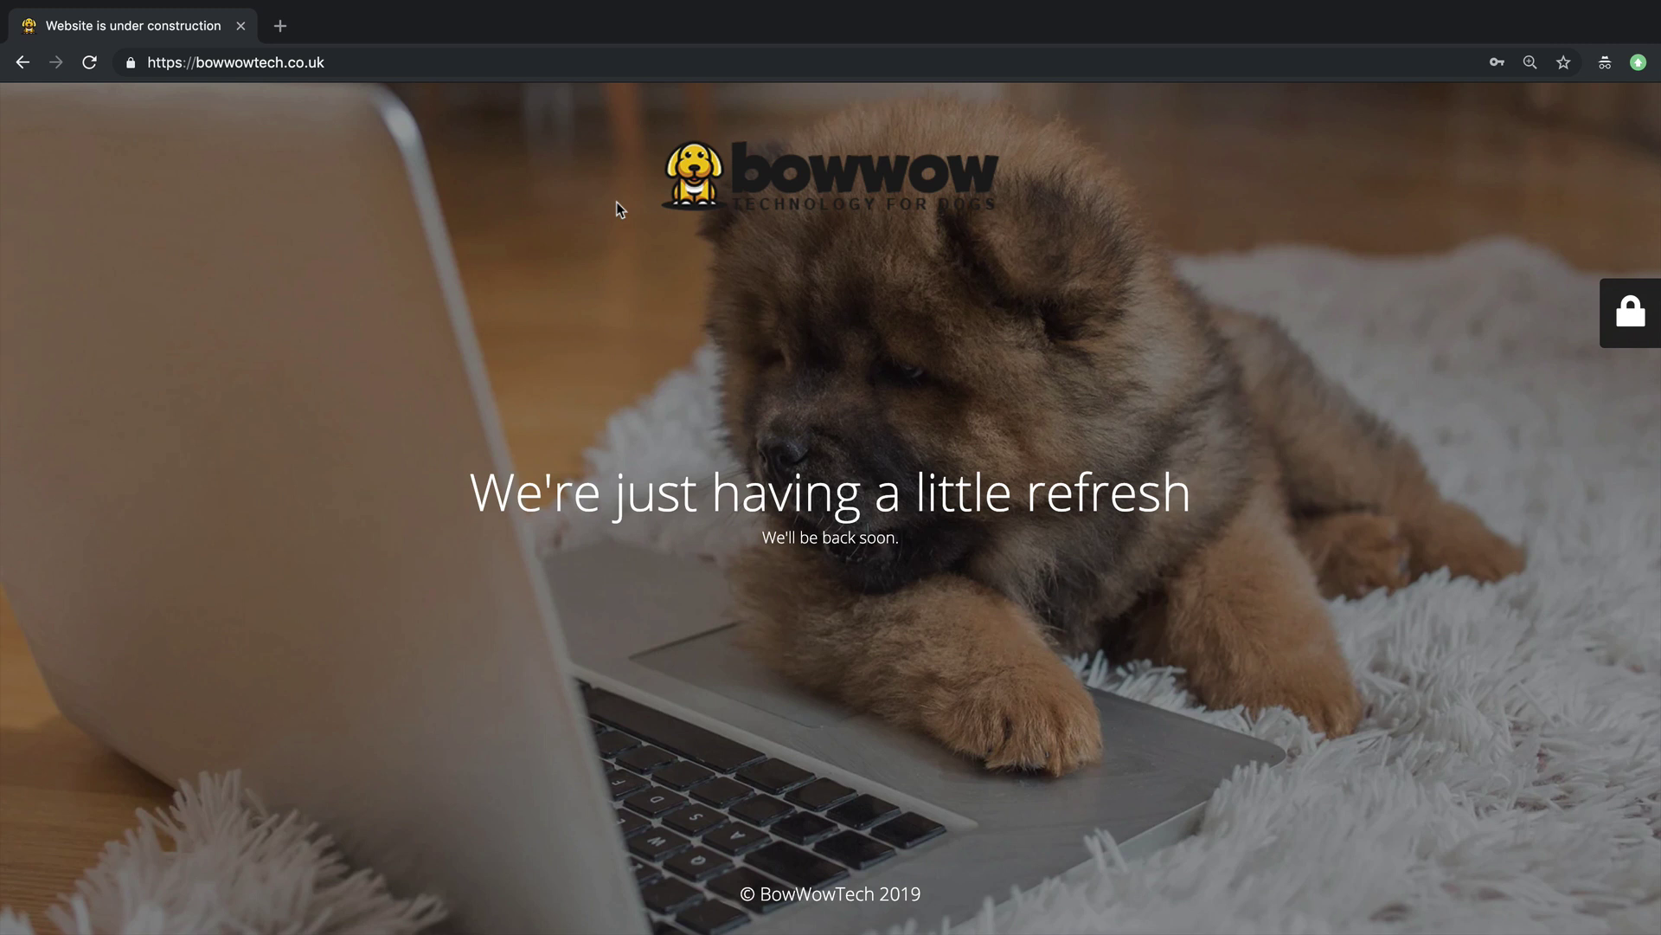
mouse_move(19, 33)
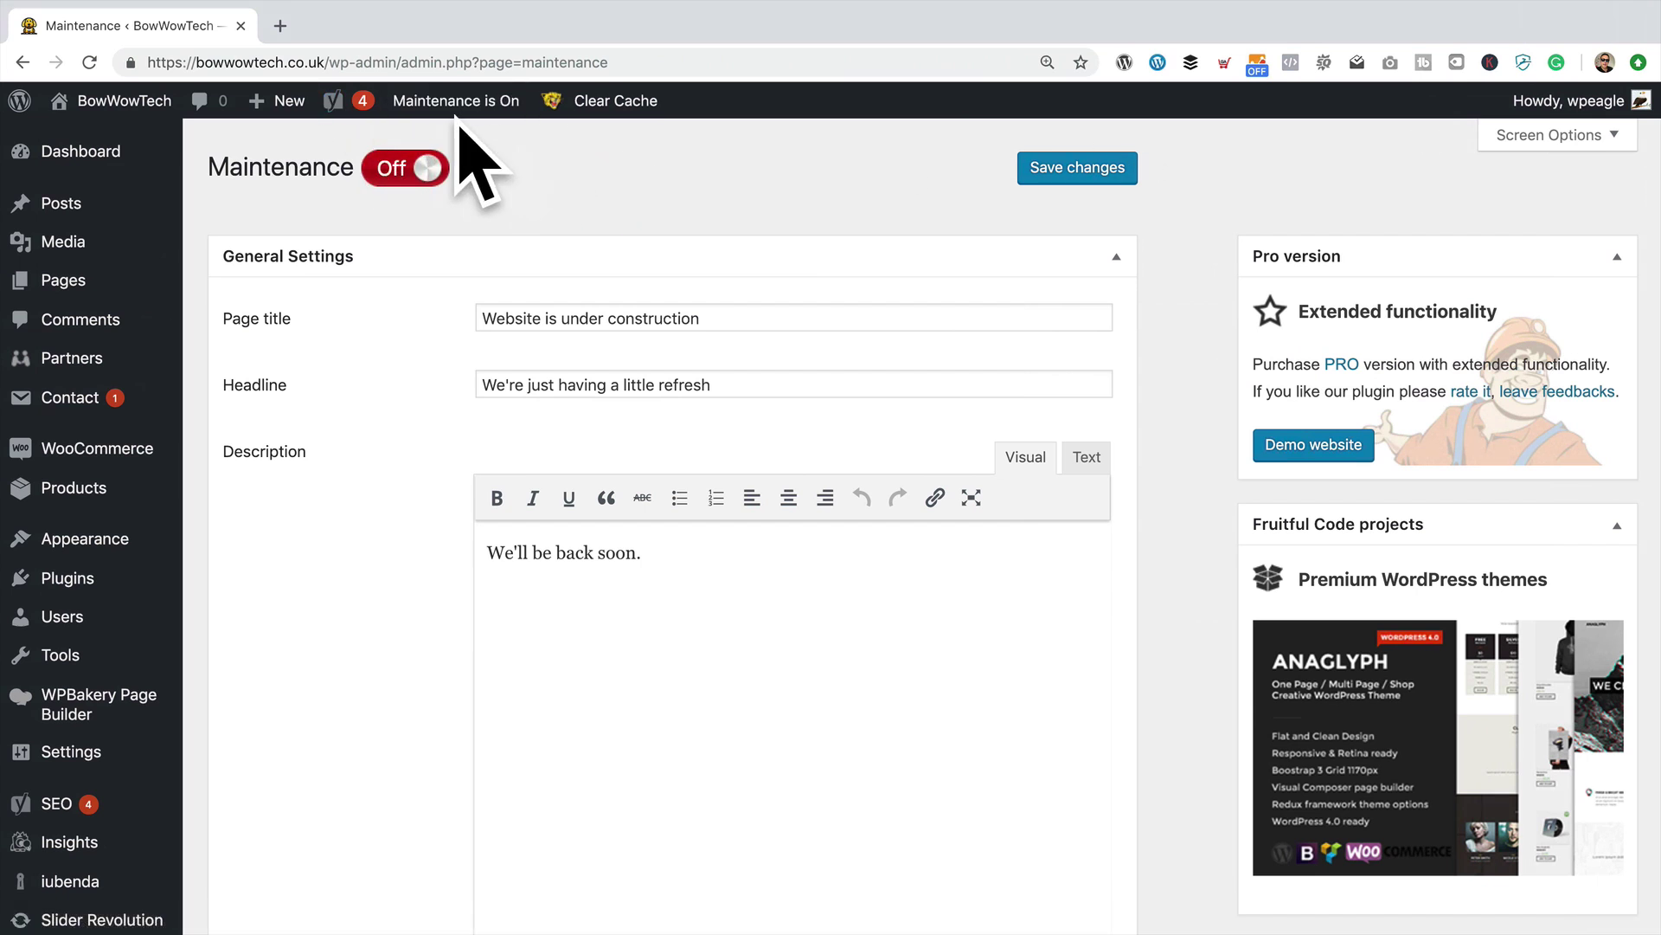
Step: Save the Maintenance settings with the maintenance toggle set to Off
click(1120, 170)
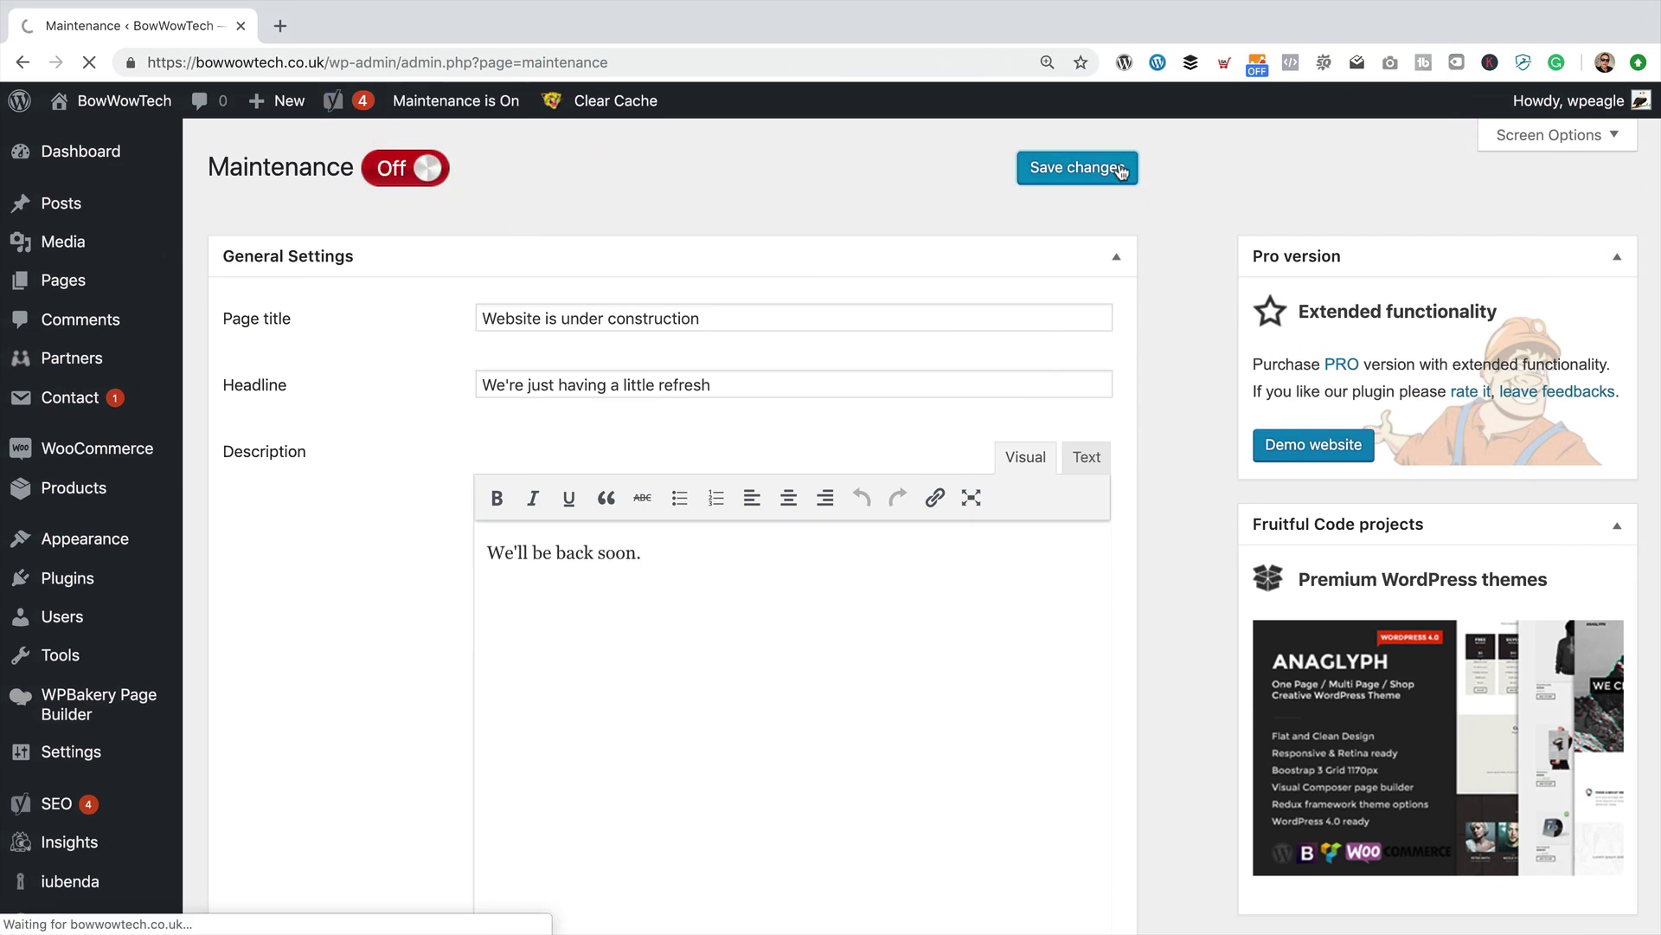